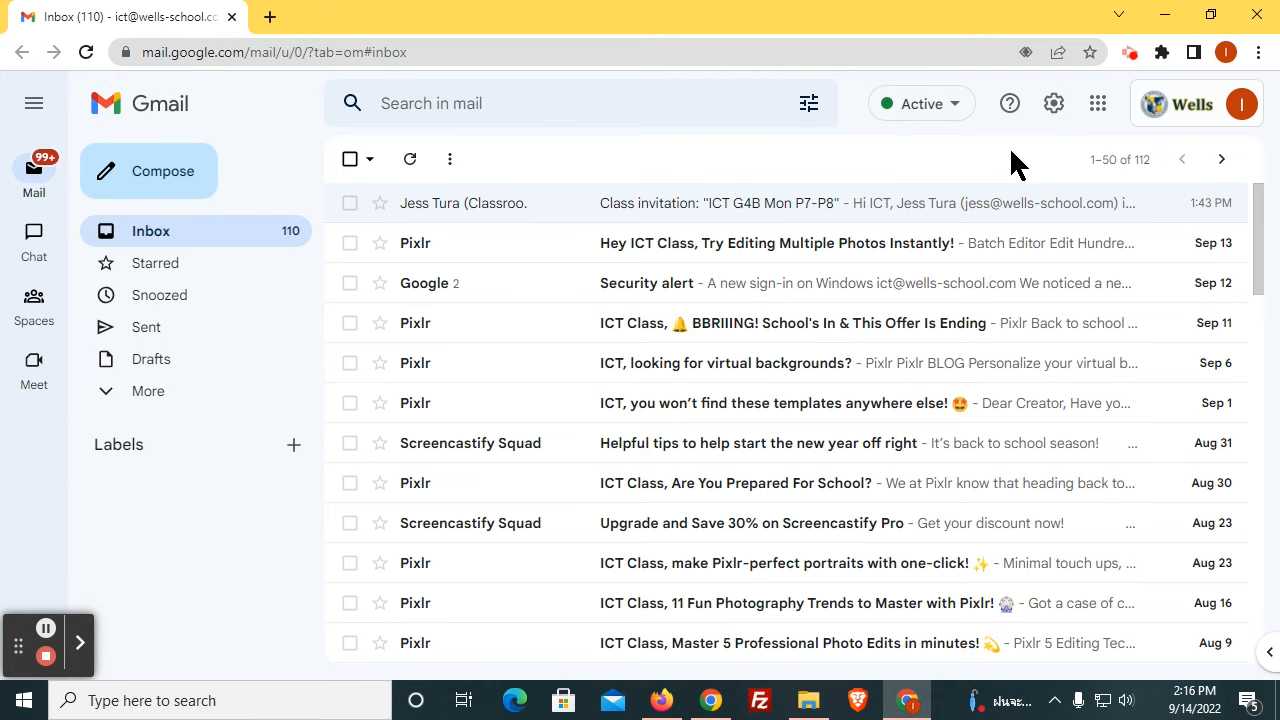
Step: Switch to Google Classroom and open the full assignment "S1CW01: GDocs: Be A Good Student" in the ICT G4B Mon P7-P8 class
click(1100, 104)
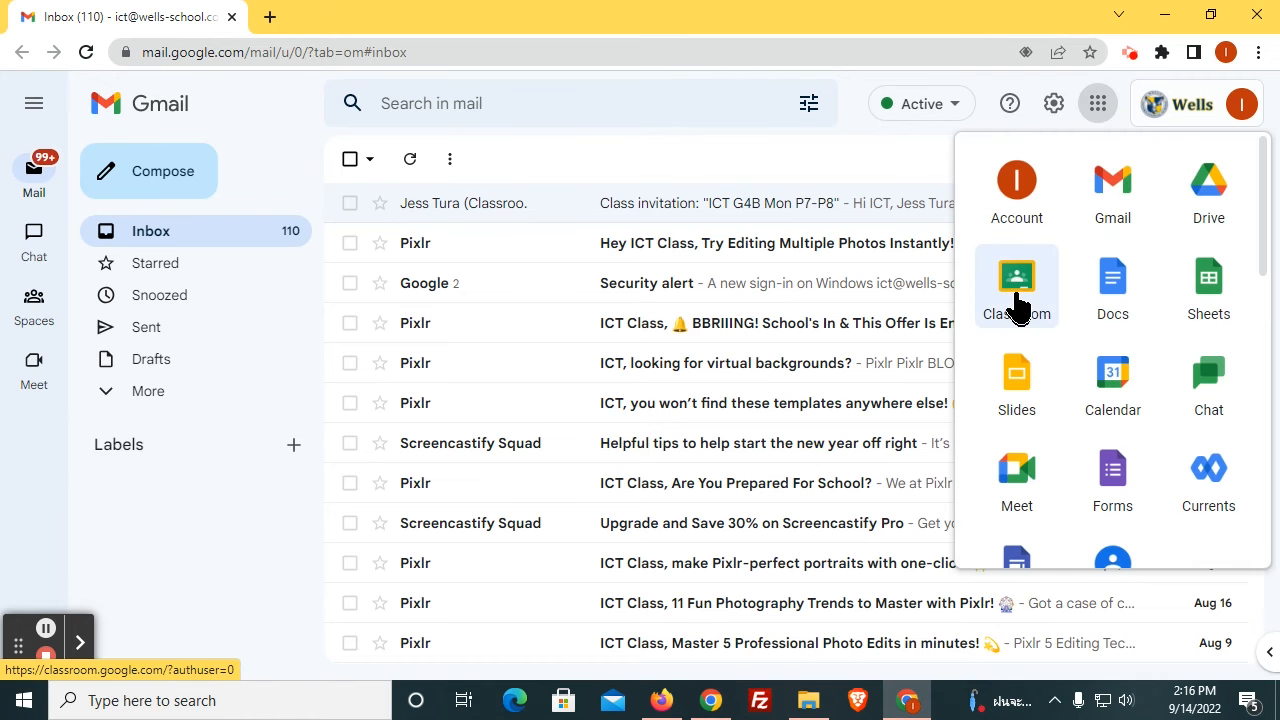
click(1022, 296)
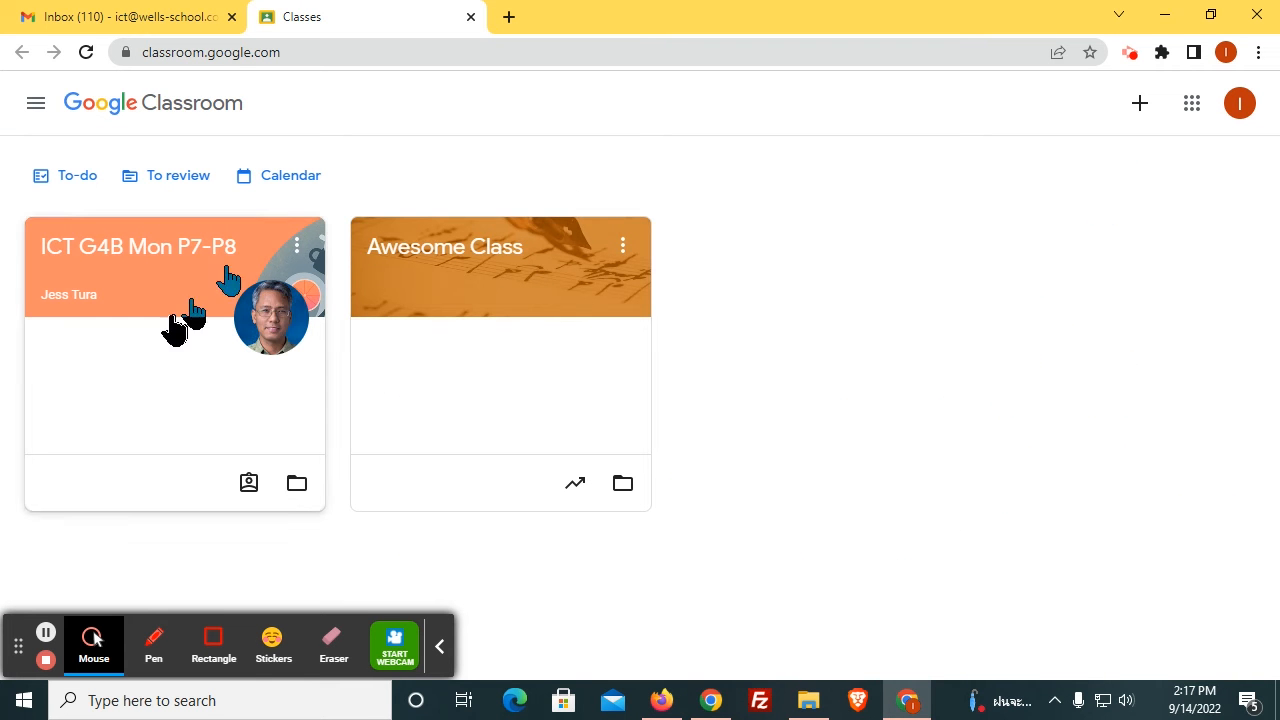
click(158, 256)
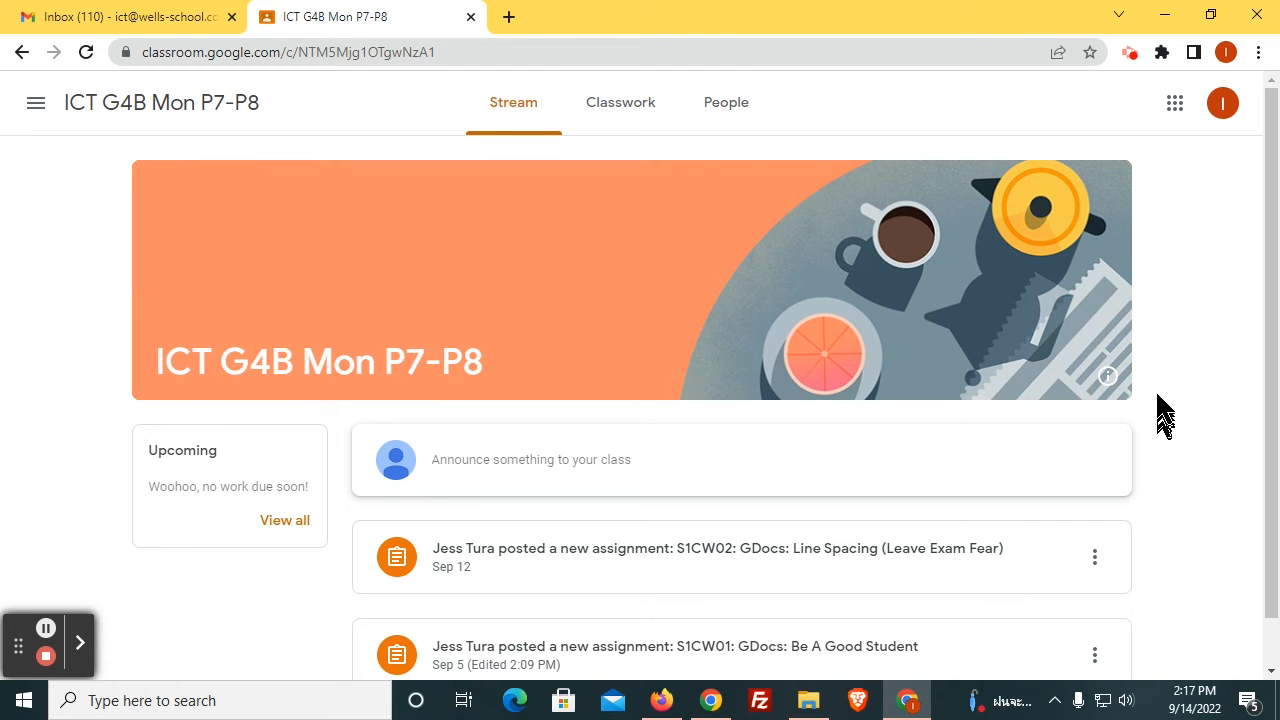
click(621, 118)
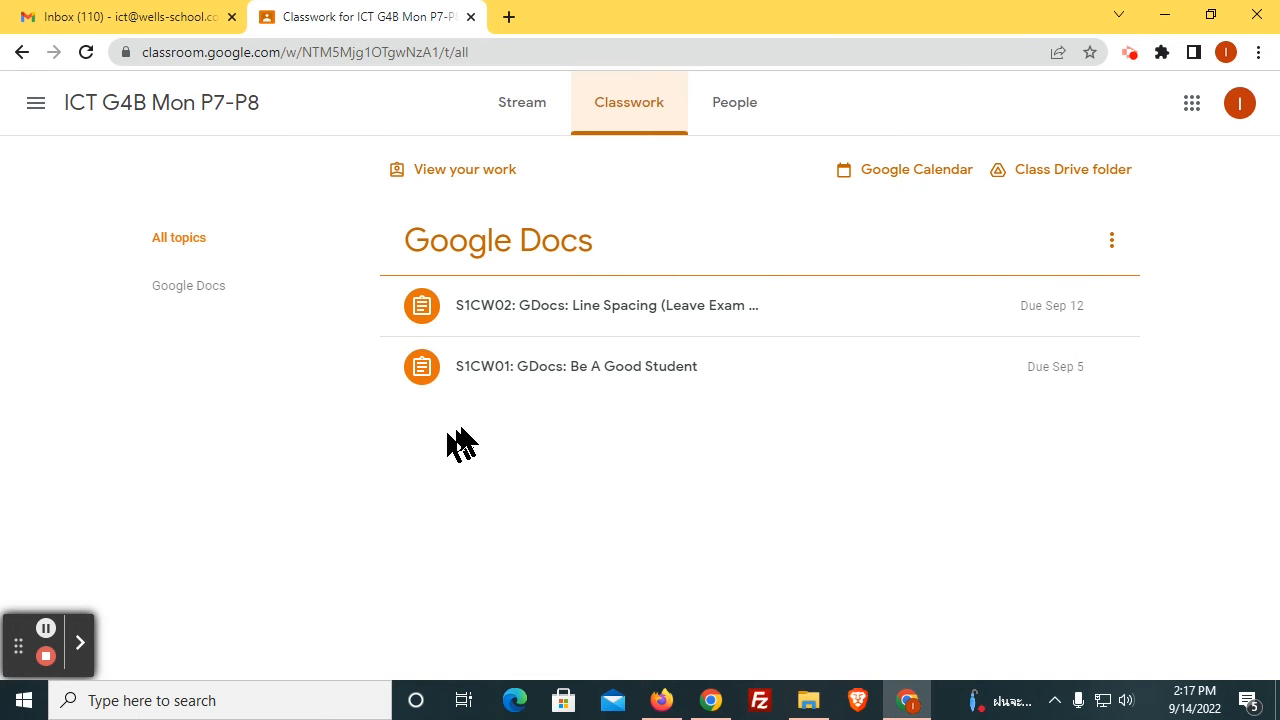
click(620, 368)
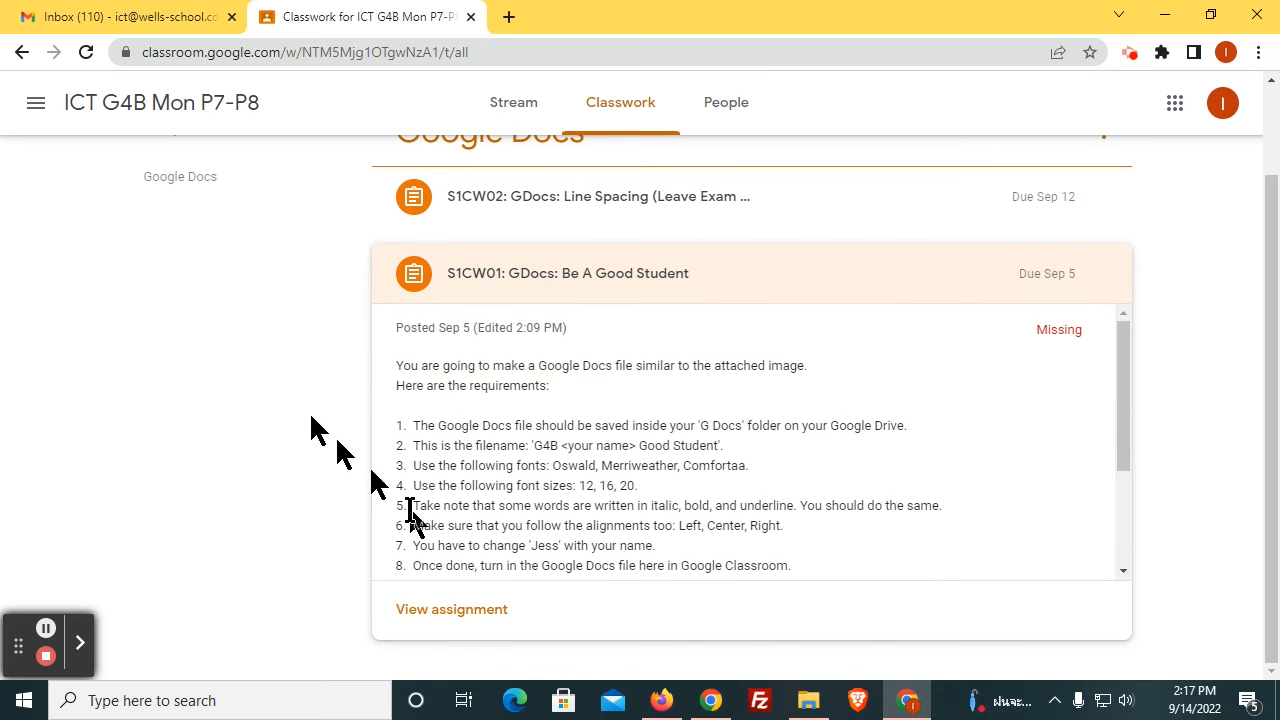
click(451, 614)
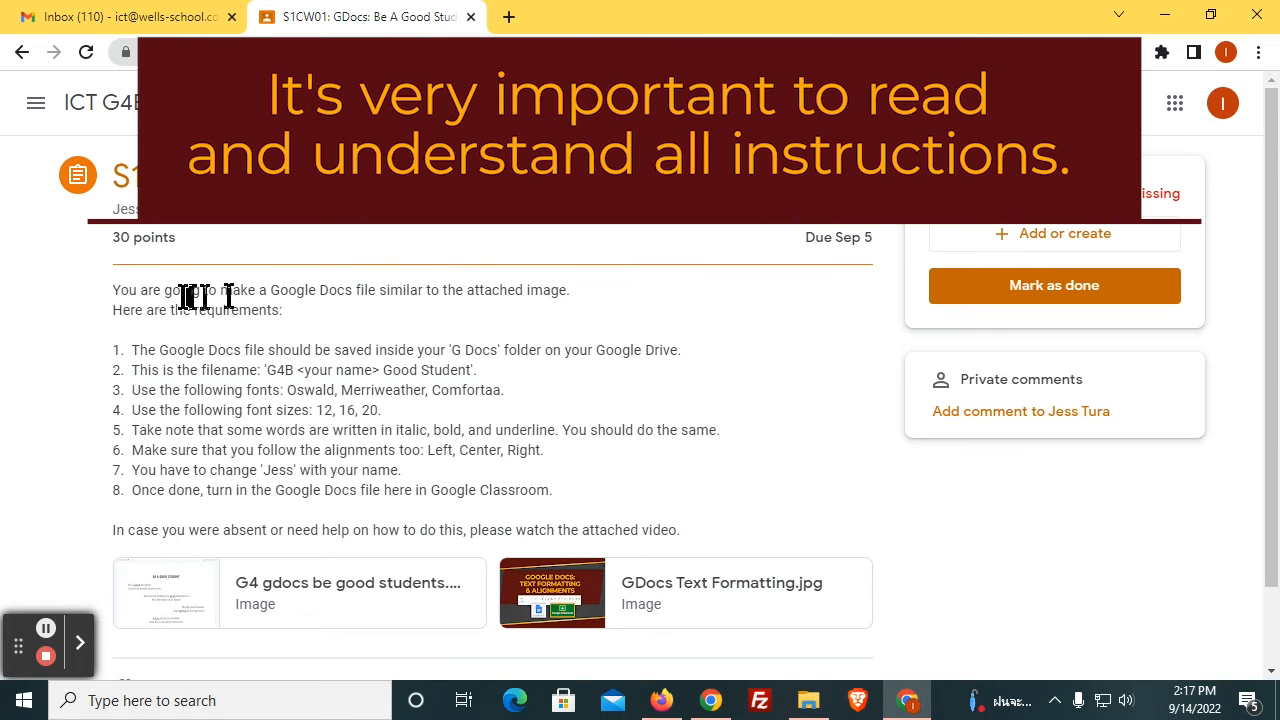
Step: Read the assignment's instructions and examine the attached sample image "G4 gdocs be good students.JPG"
drag(113, 290, 756, 533)
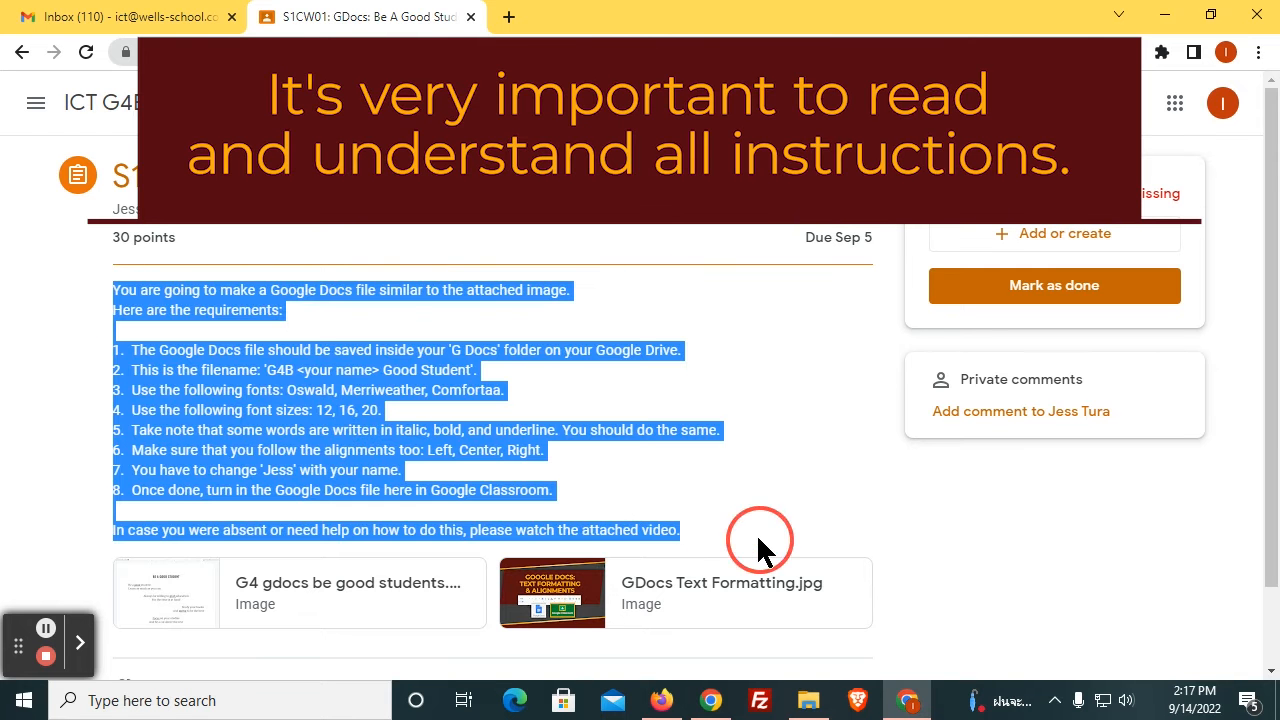
click(531, 420)
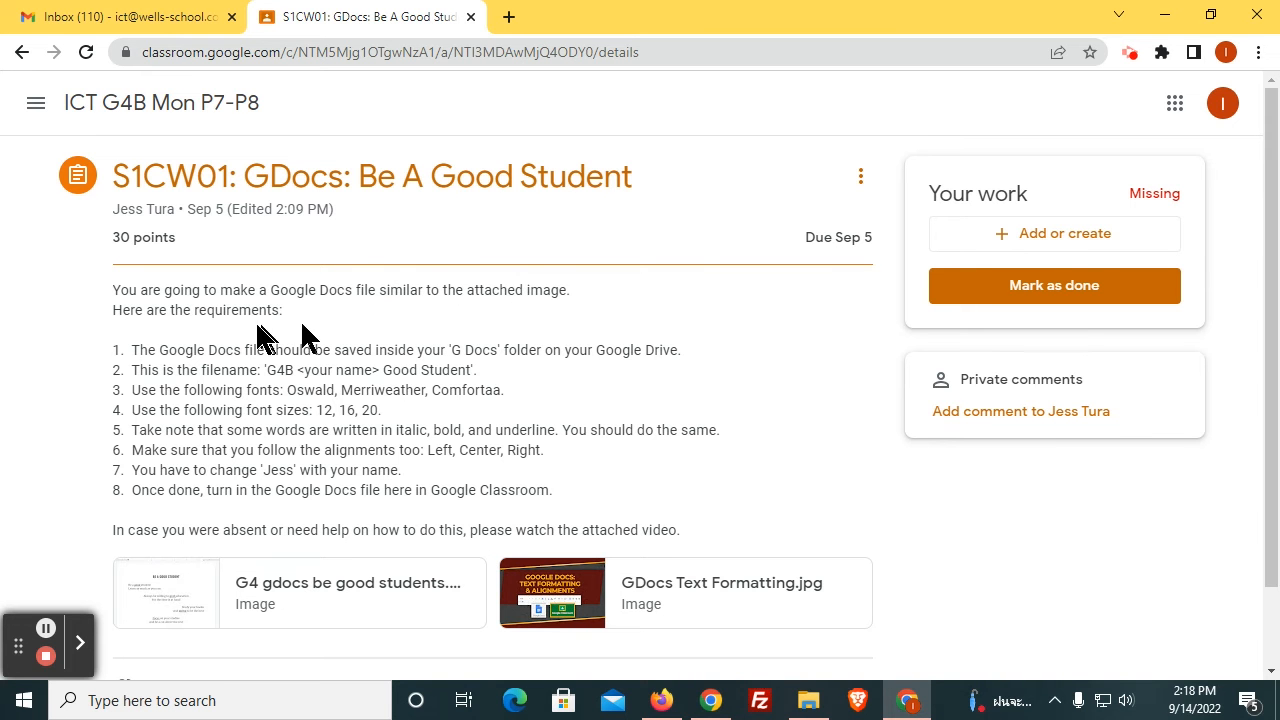
click(177, 591)
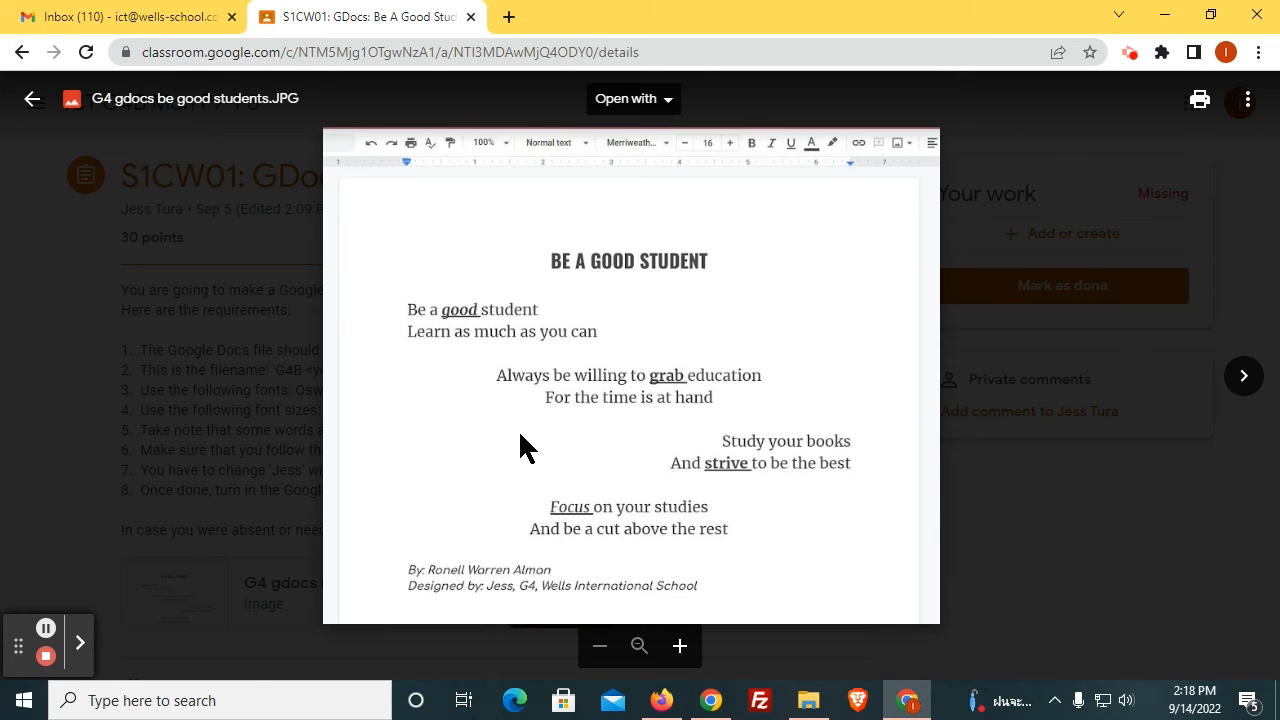
click(32, 98)
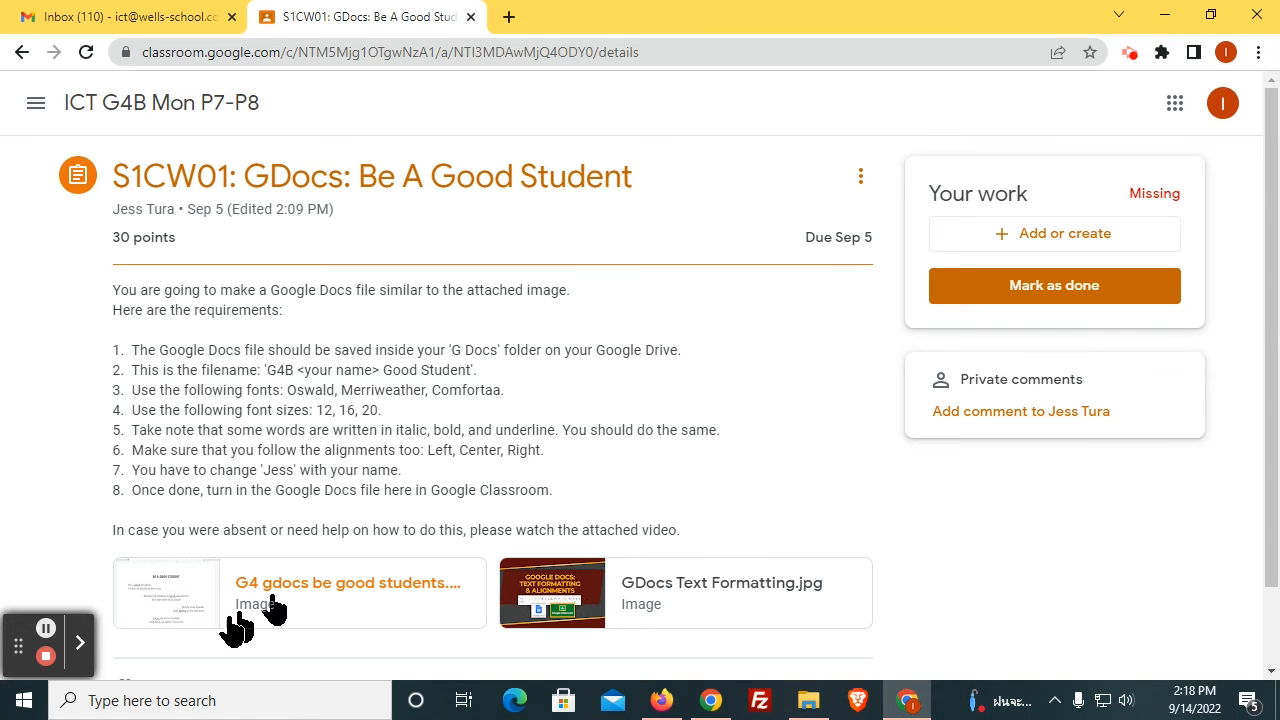
click(160, 605)
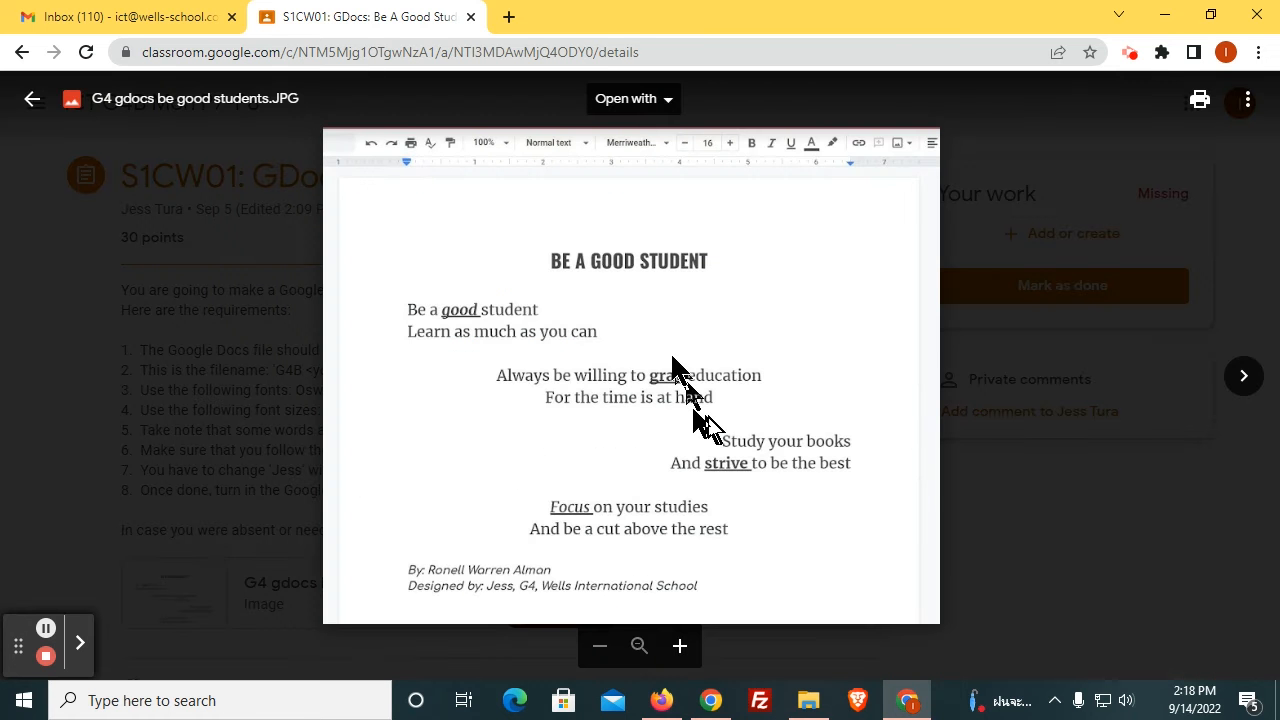
click(134, 466)
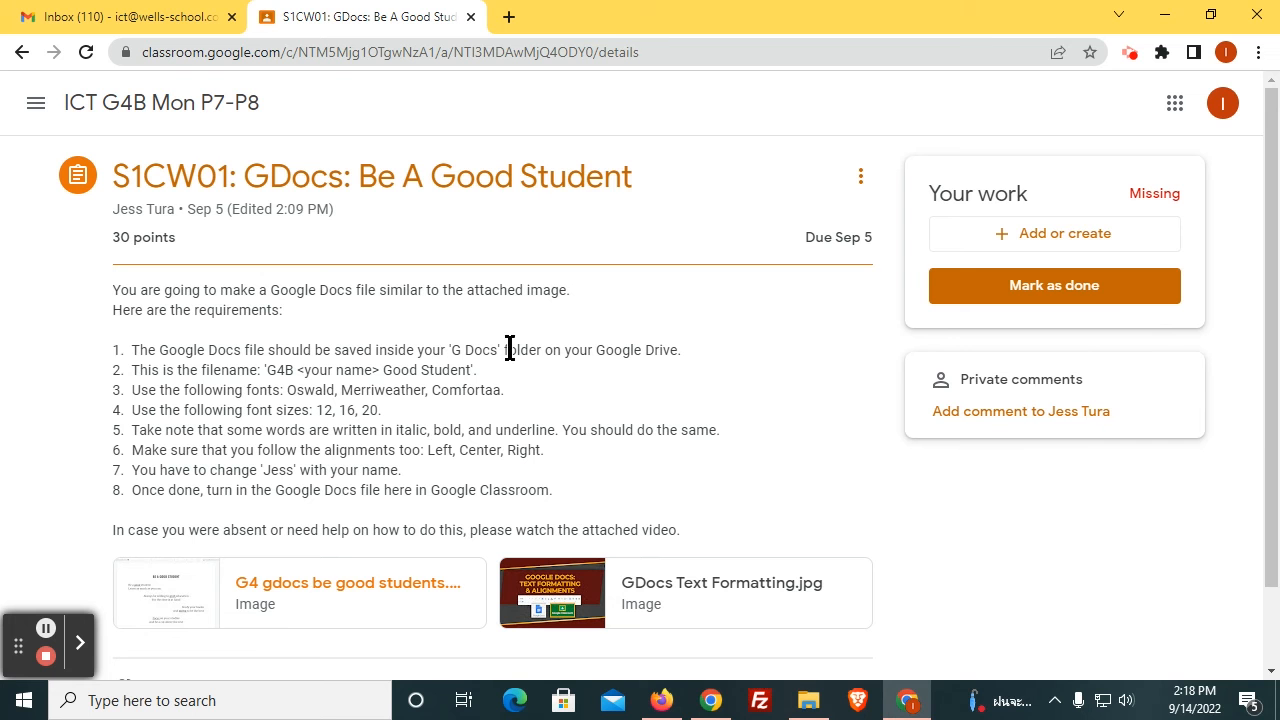
Step: Check where the assignment requires the file to be saved and open Google Drive
drag(597, 351, 675, 351)
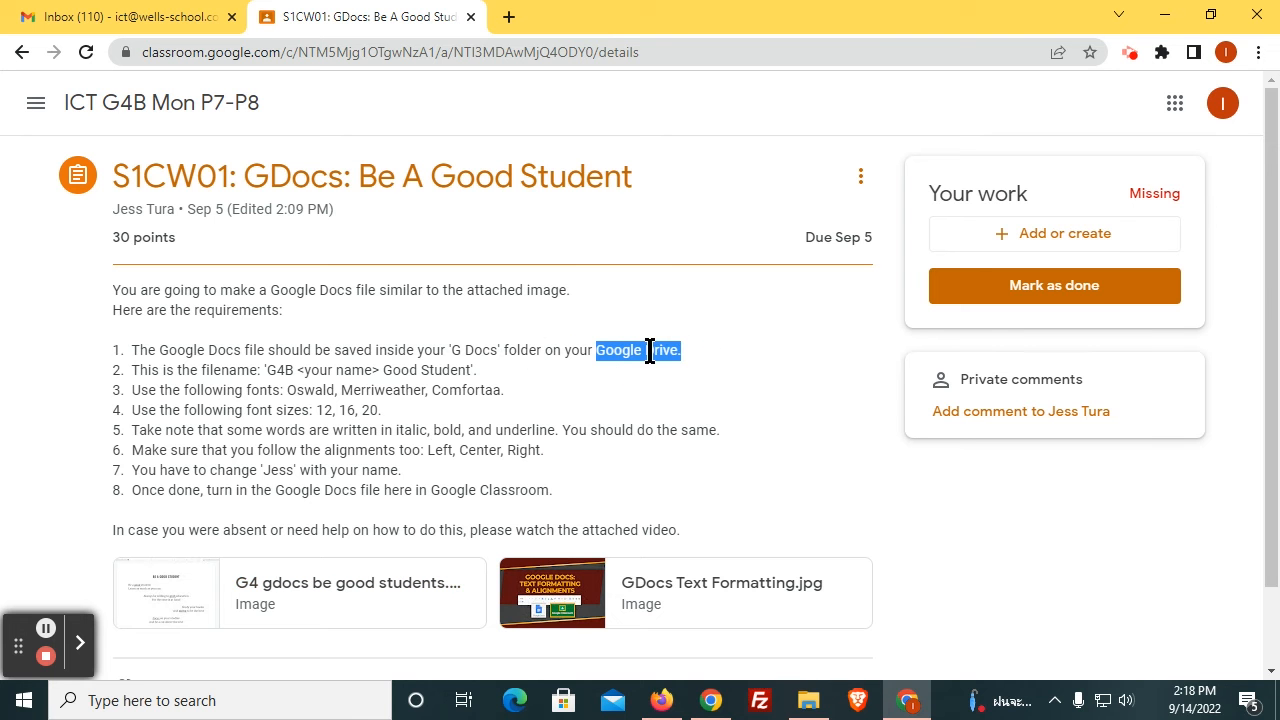
click(649, 350)
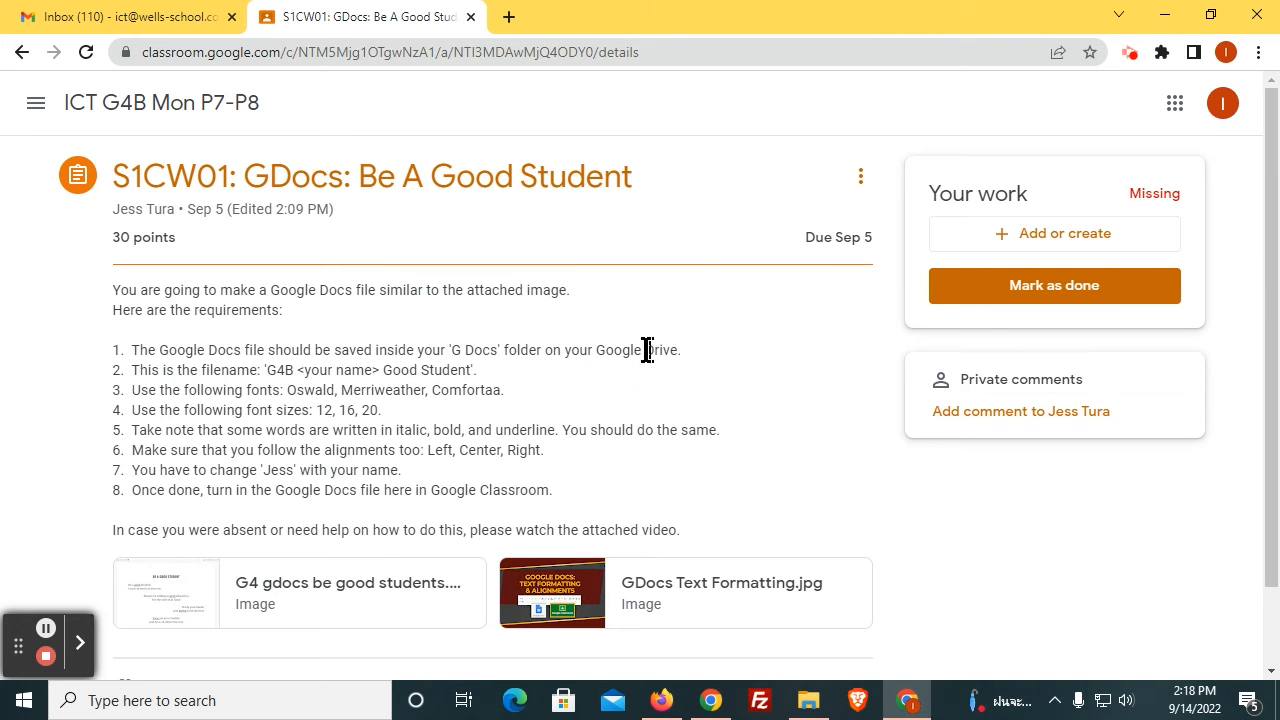
click(1175, 105)
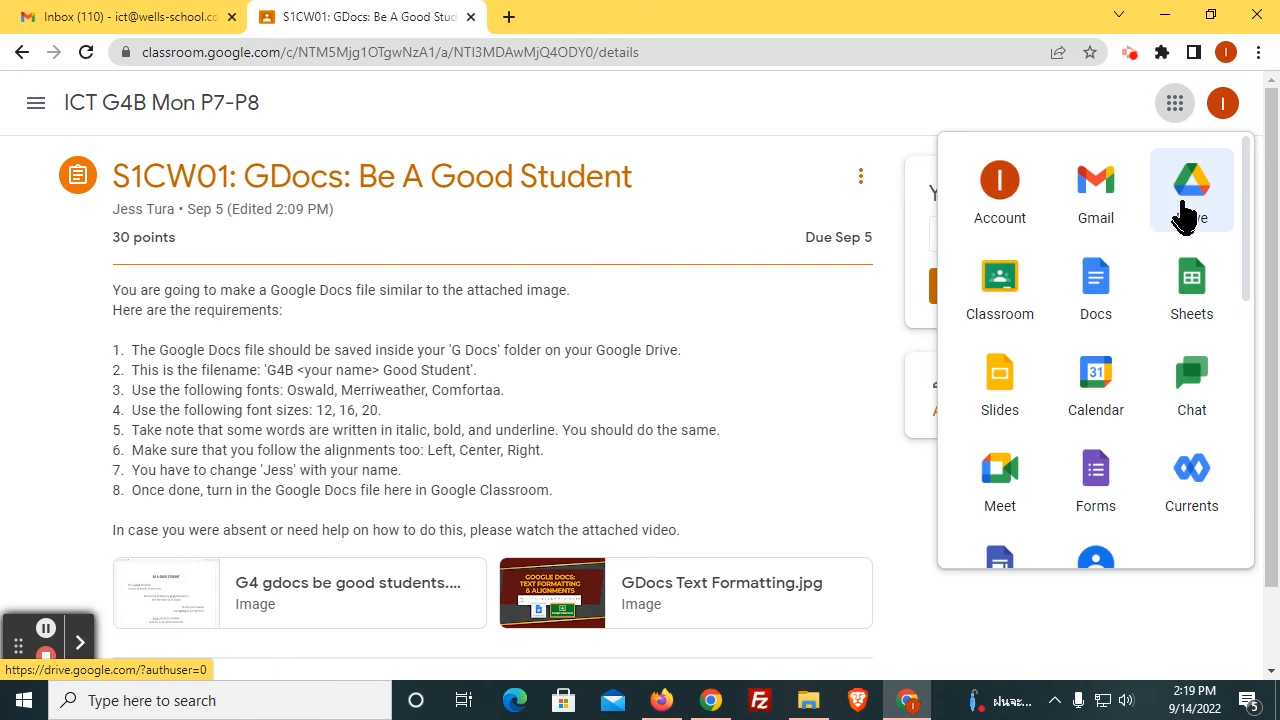
click(1185, 210)
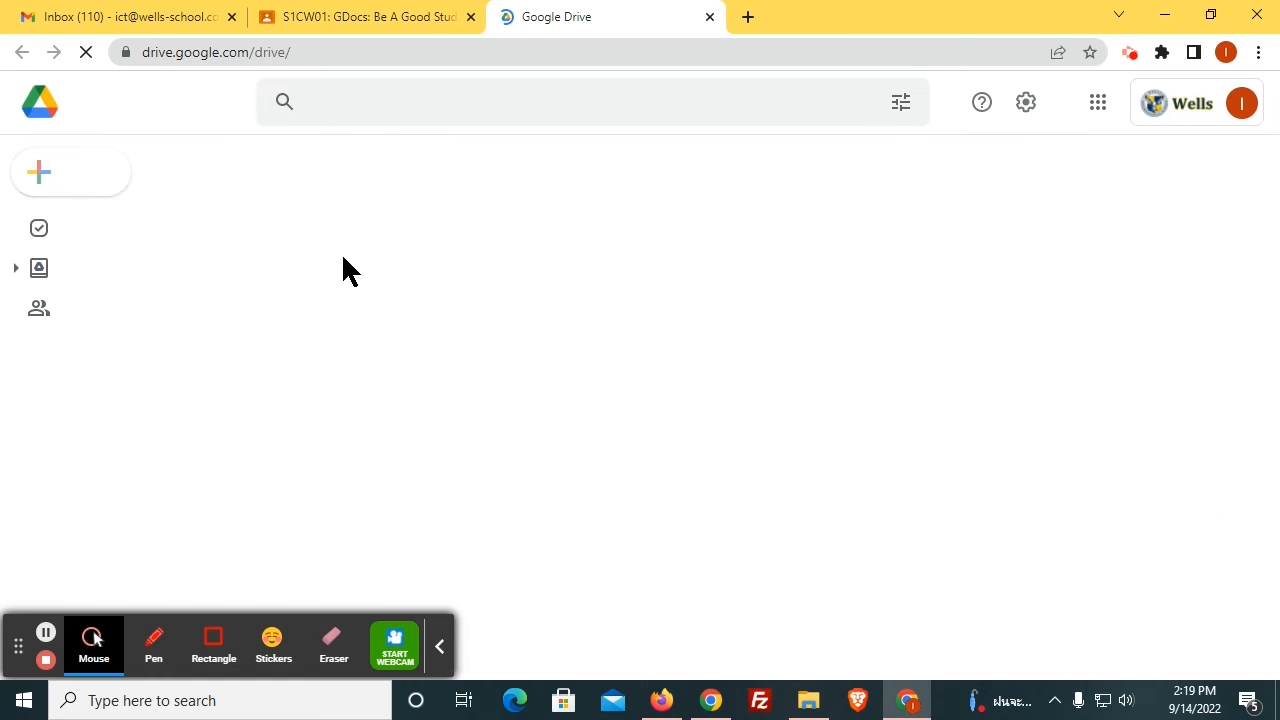
Step: Look up the required folder name in the first assignment requirement and return to Google Drive
click(367, 22)
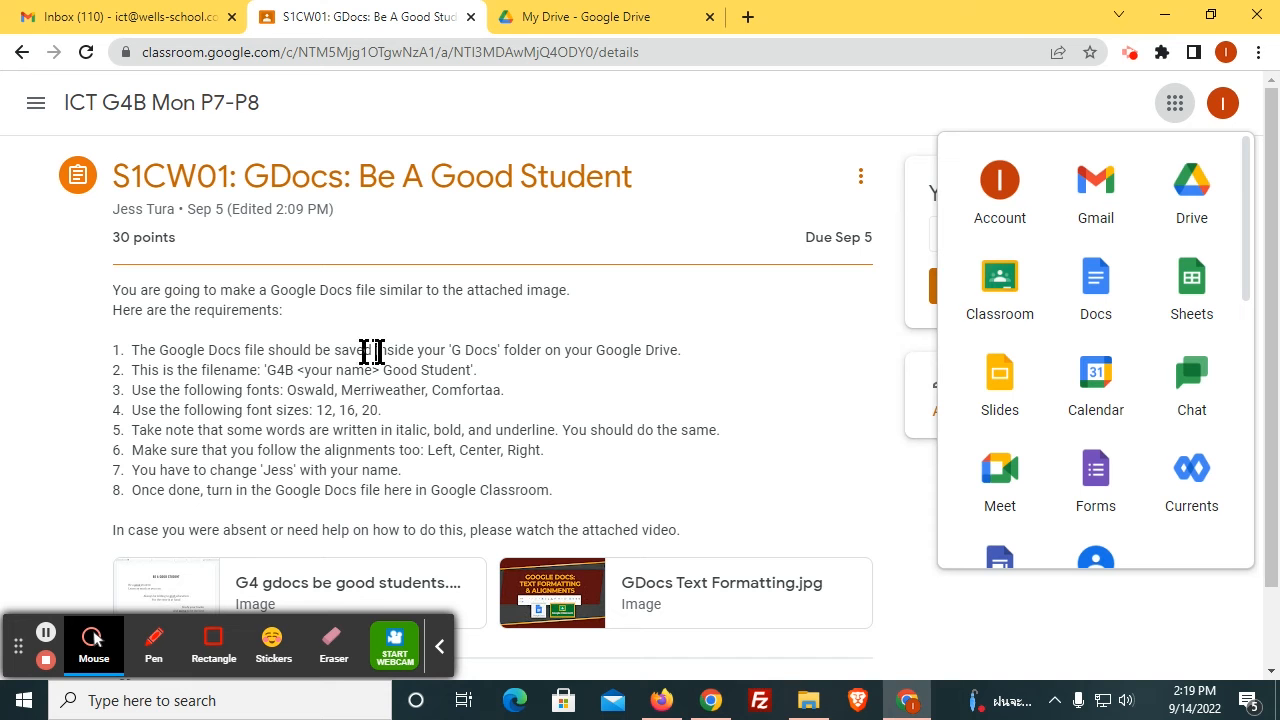
drag(452, 351, 492, 350)
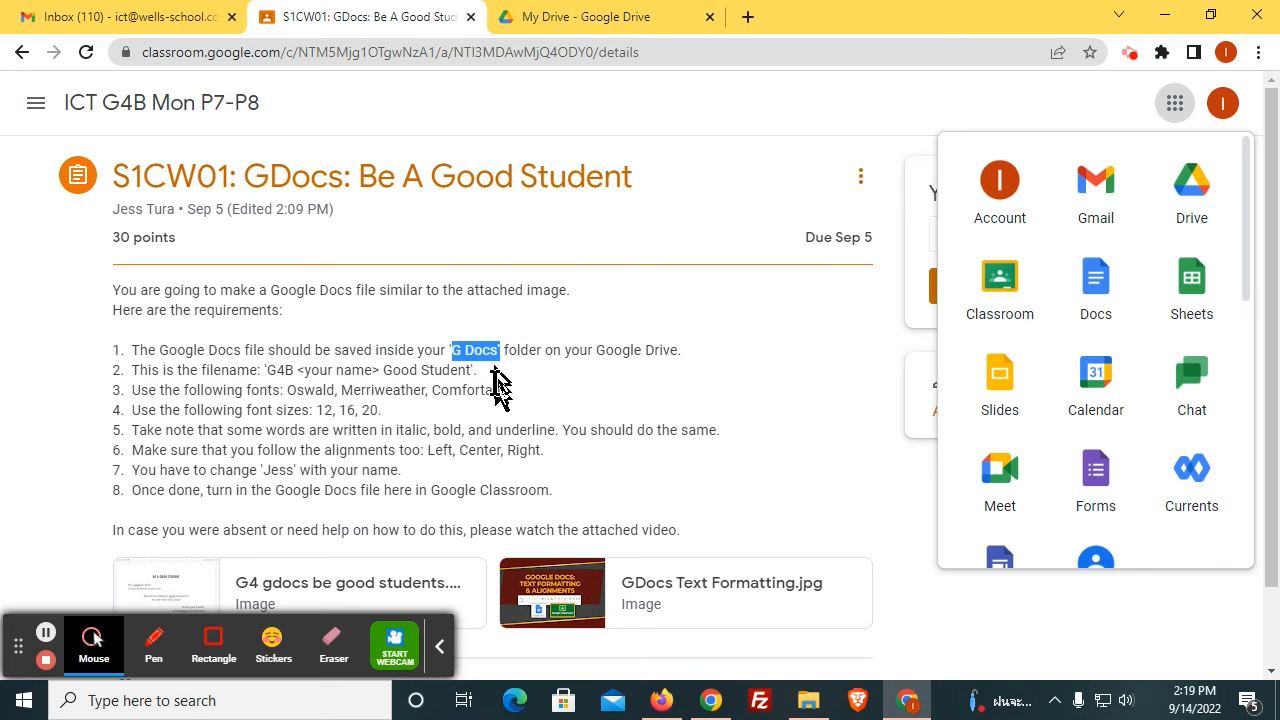
click(573, 18)
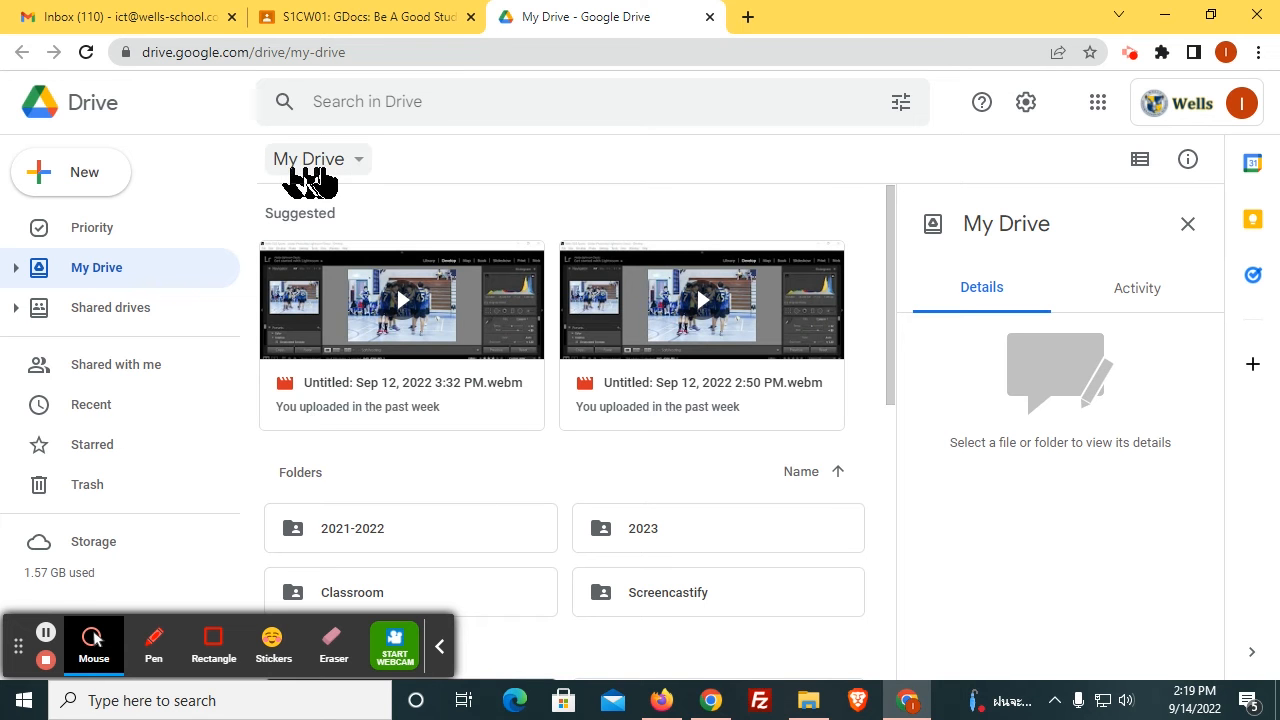
Step: Open the GDocs folder inside 2023 > G4A ICT in My Drive
scroll(466, 477, down, 2)
click(437, 656)
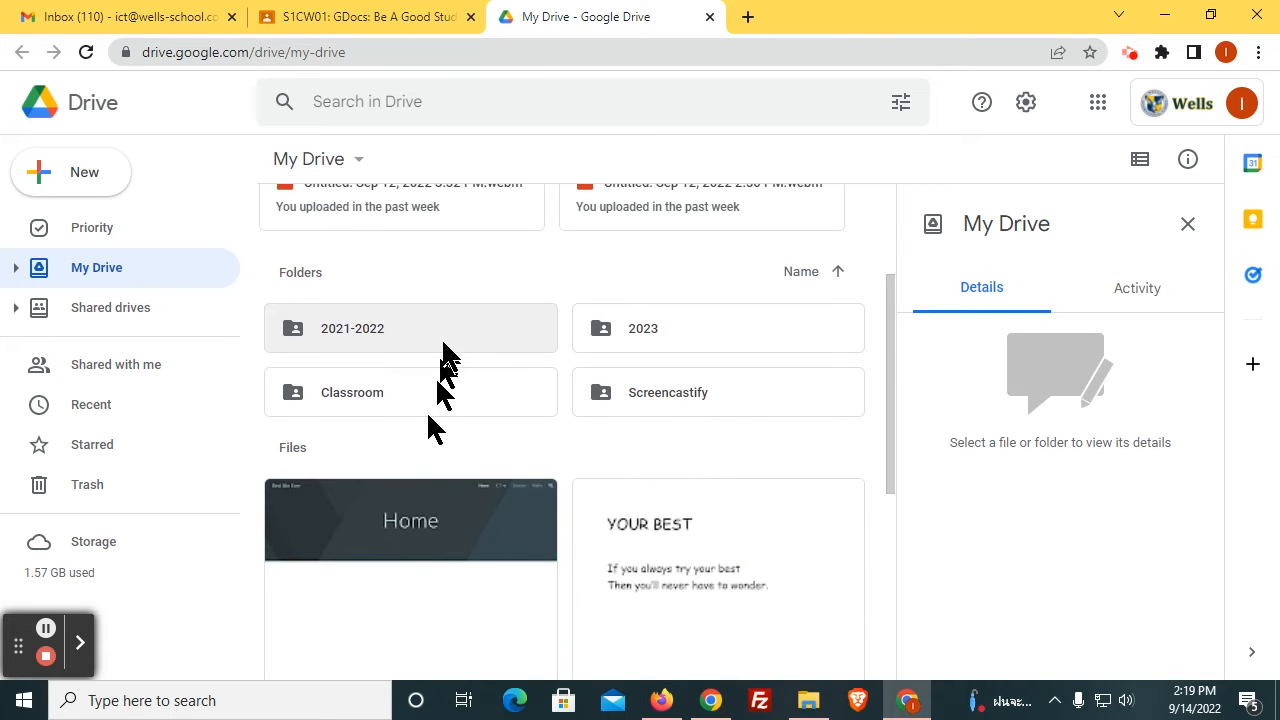
double_click(698, 328)
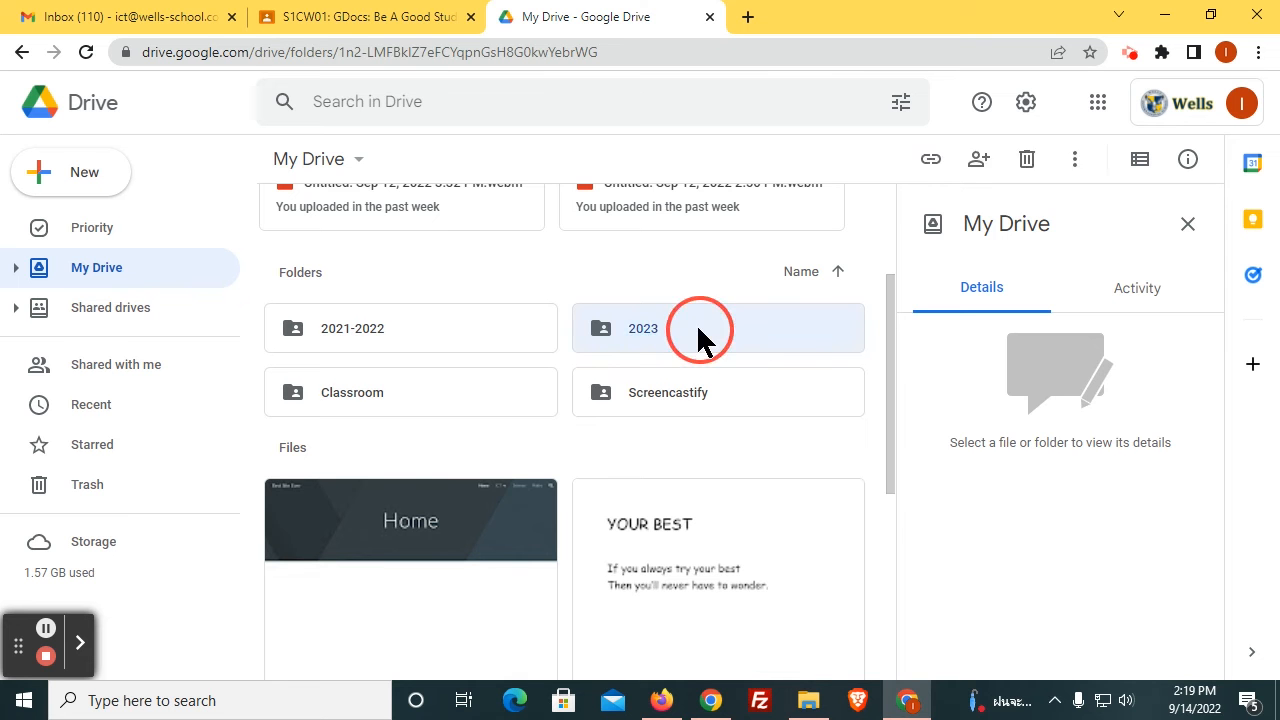
double_click(391, 285)
double_click(380, 285)
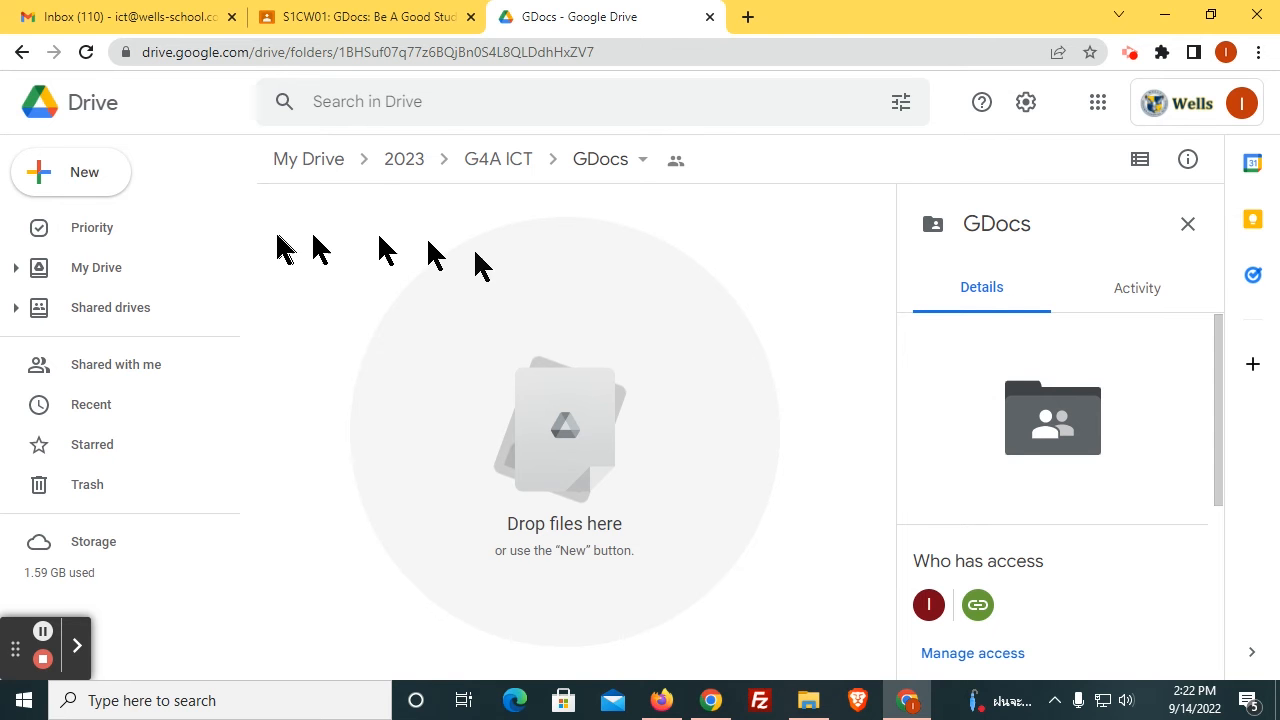
Step: Create a blank Google Docs document in the GDocs folder, accepting that it is shared like the folder
click(92, 192)
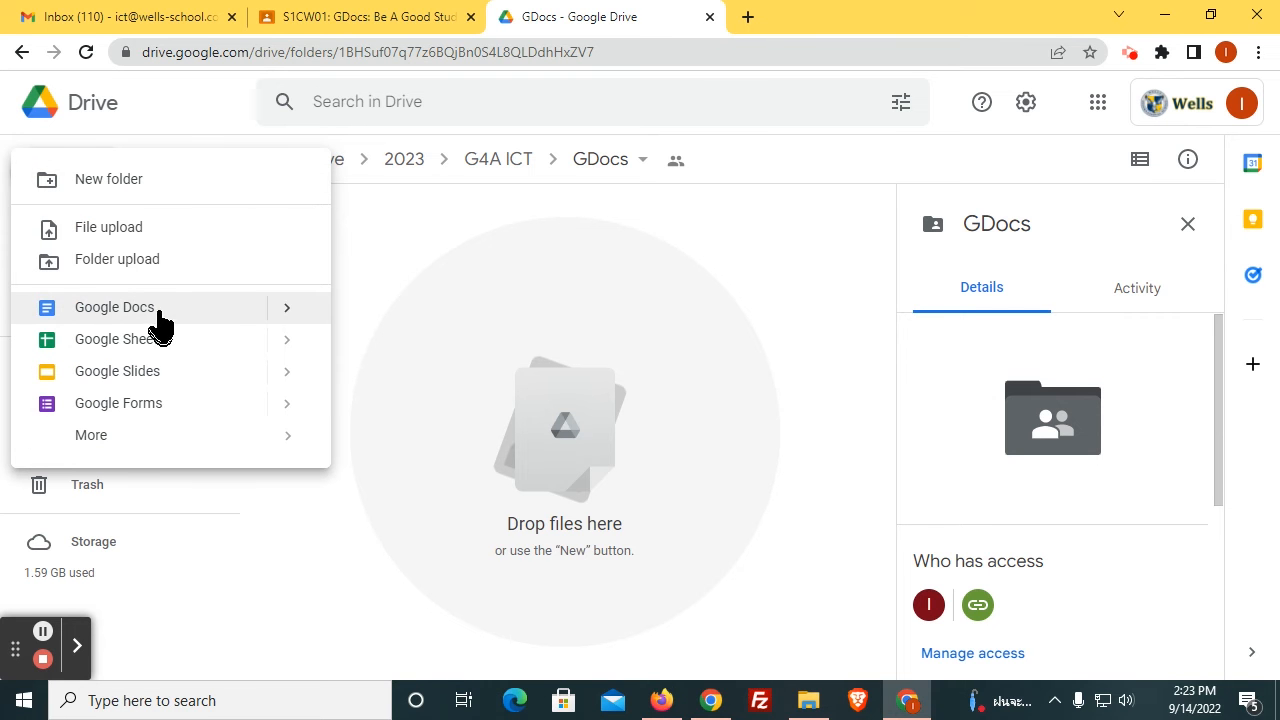
mouse_move(287, 318)
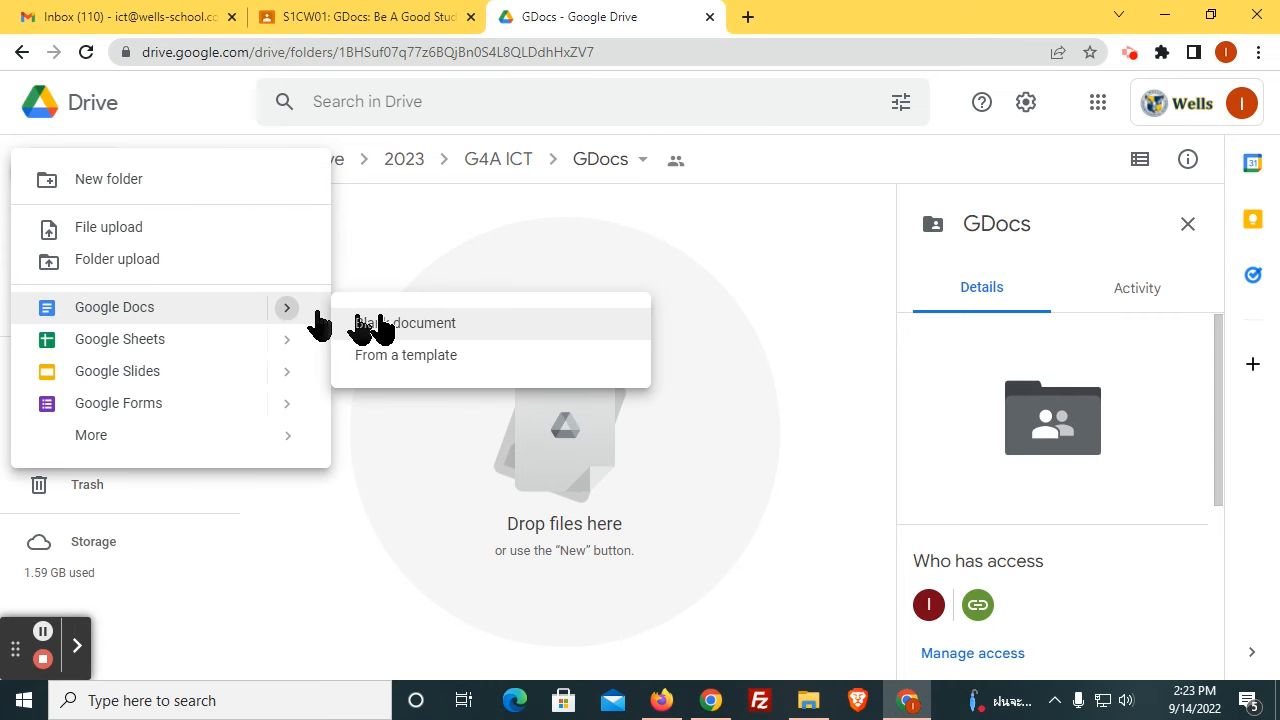
click(425, 325)
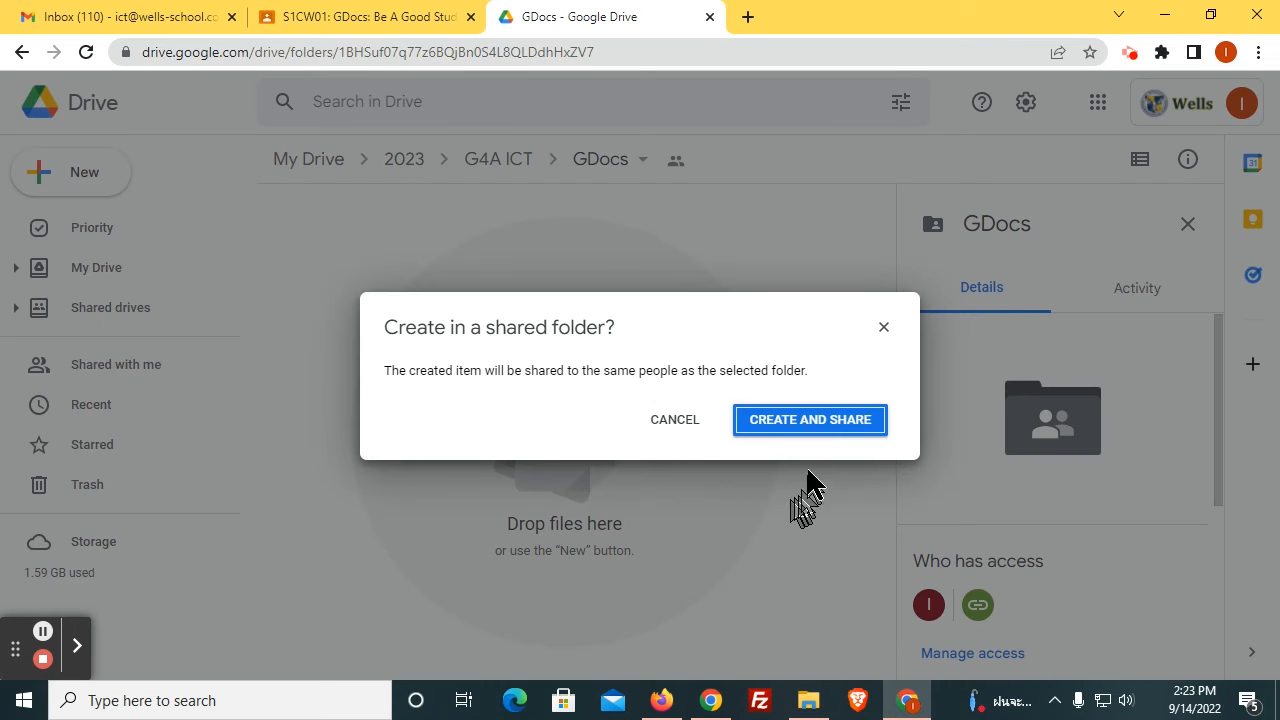
click(809, 420)
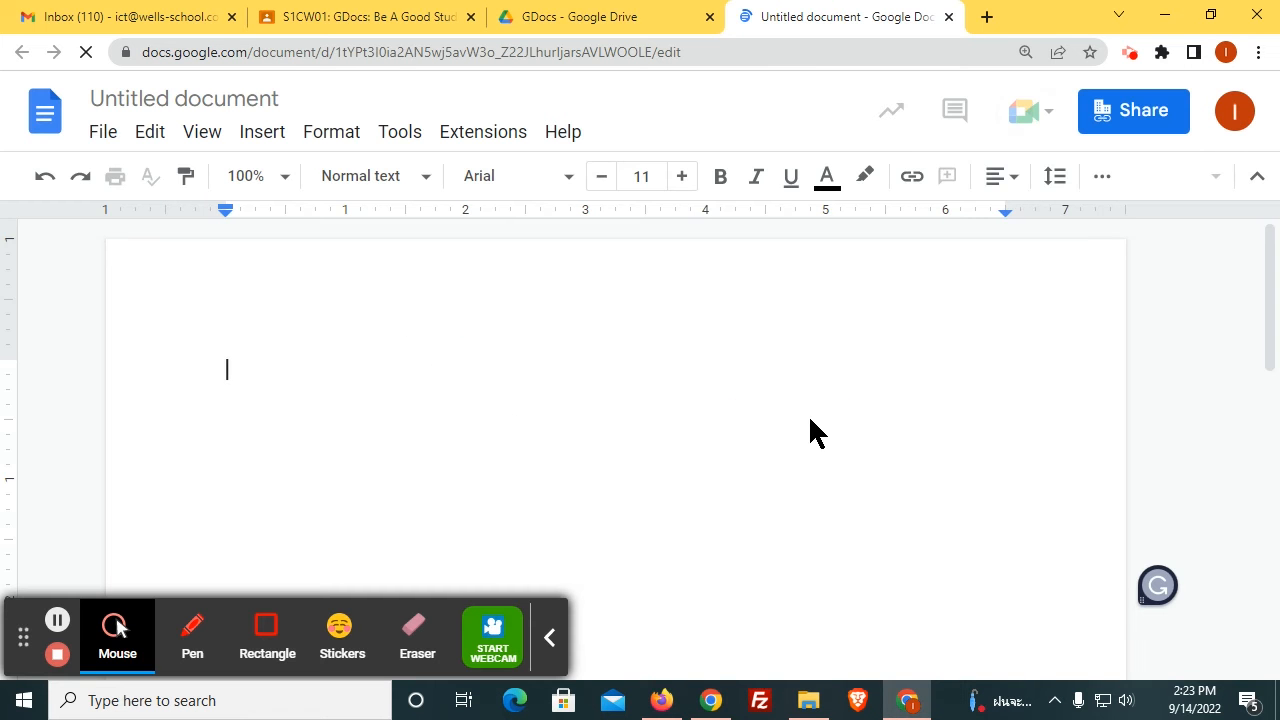
click(548, 640)
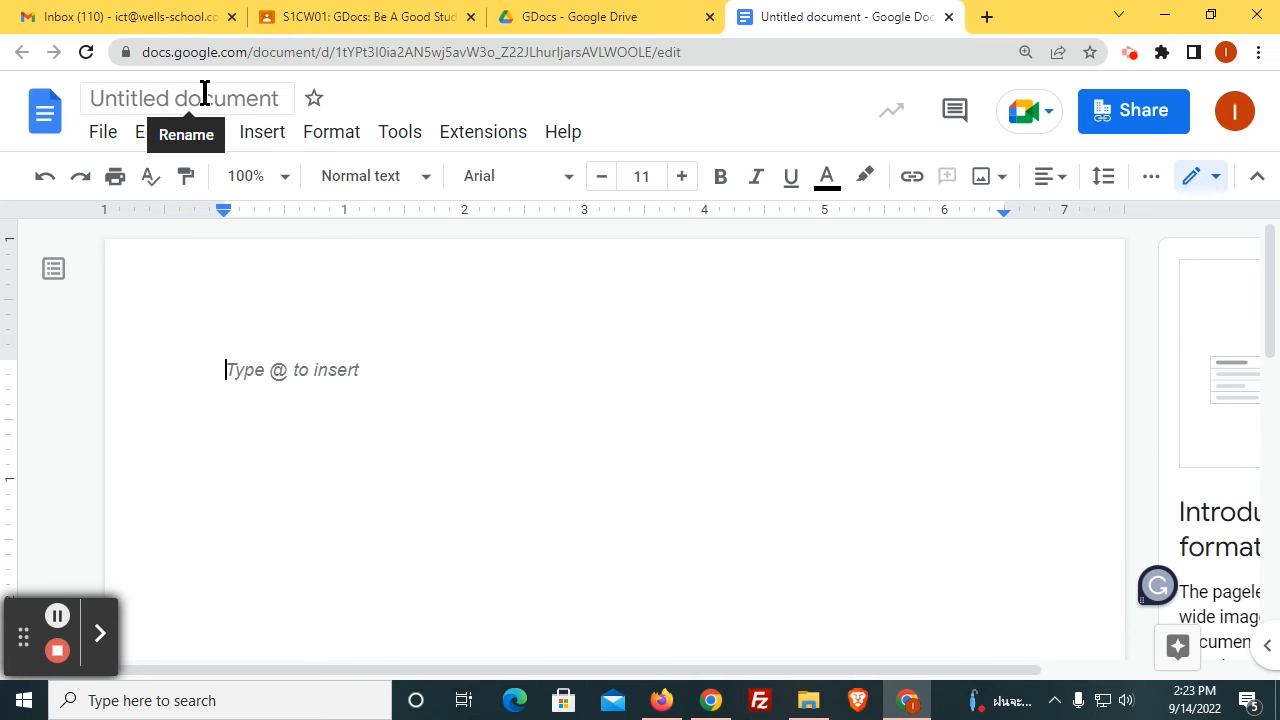
Step: Check the required filename format in the Classroom assignment and return to the untitled document
click(372, 20)
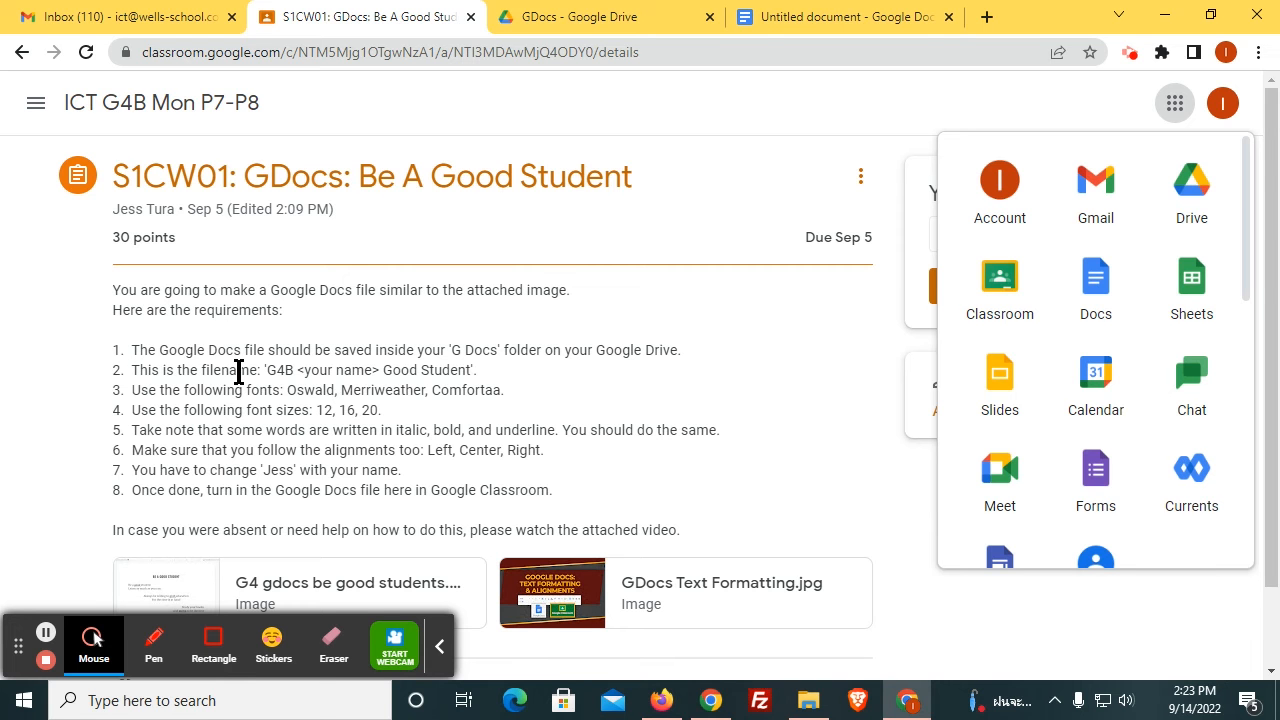
drag(264, 371, 490, 385)
click(487, 386)
click(829, 20)
Step: Rename the document using "G4B", the student's first name and "Good Student"
click(120, 100)
text(G4B)
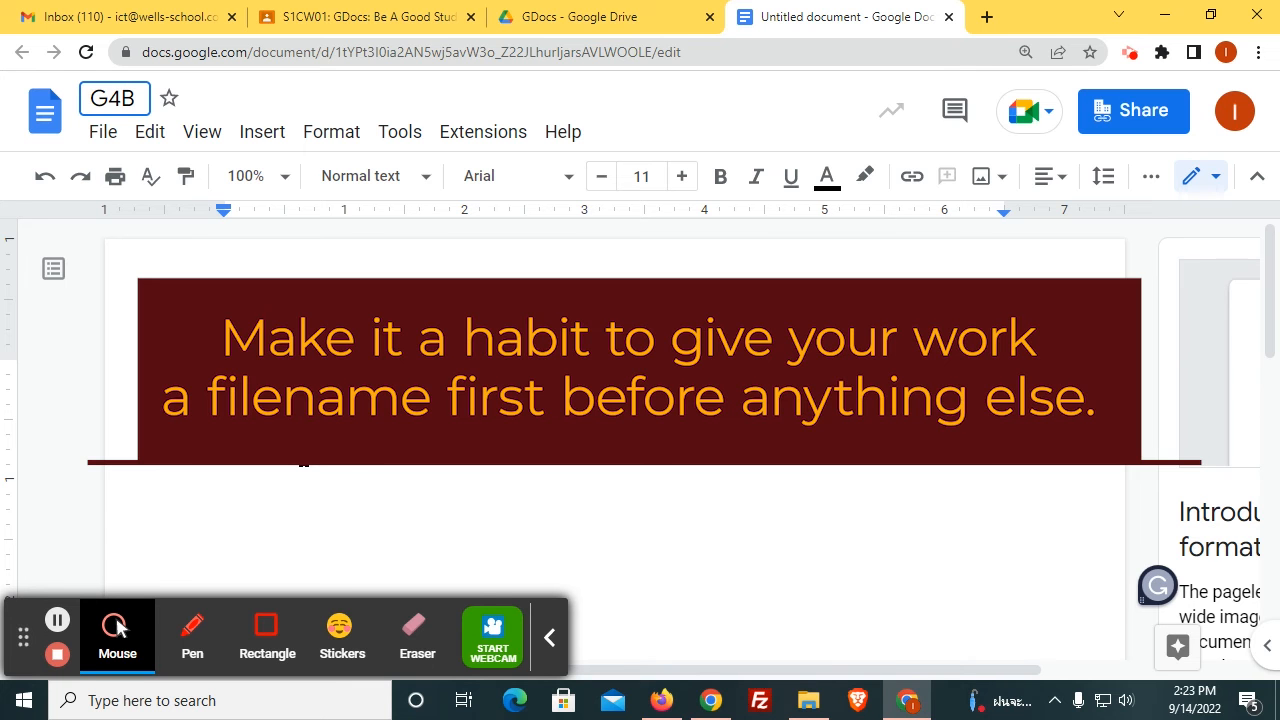
key(BackSpace)
text(A)
key(BackSpace)
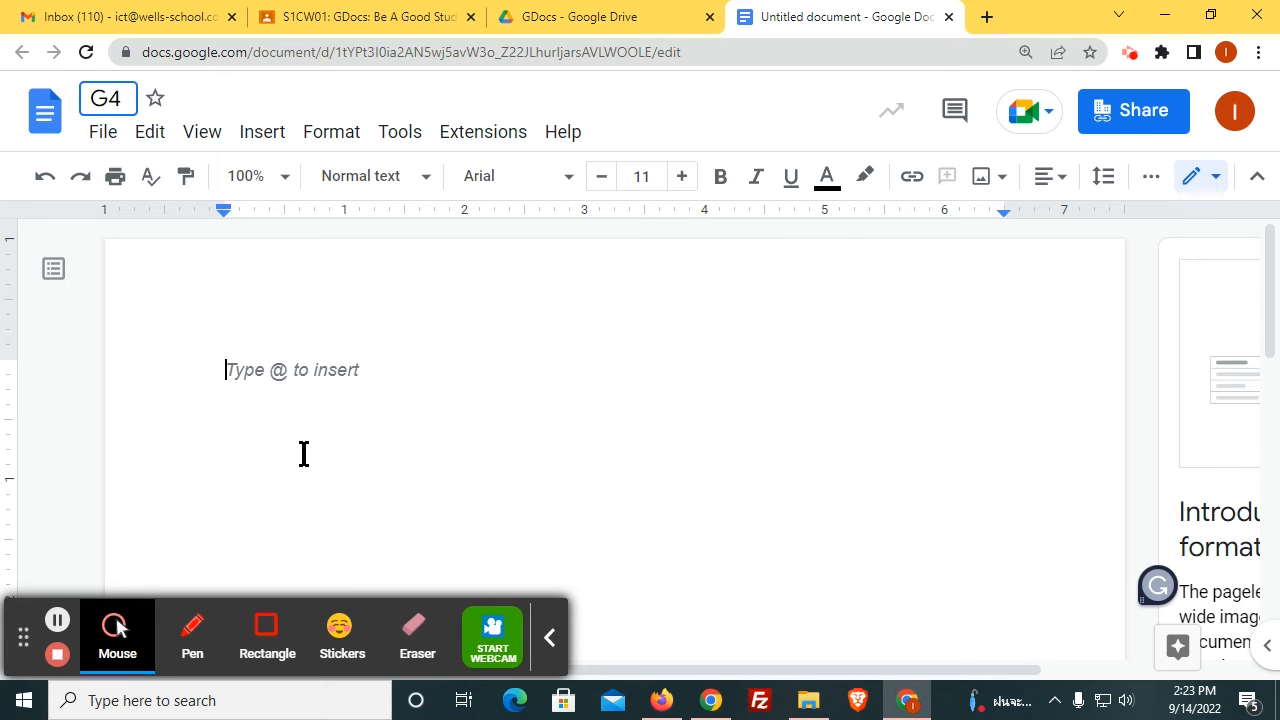
text(B Jes)
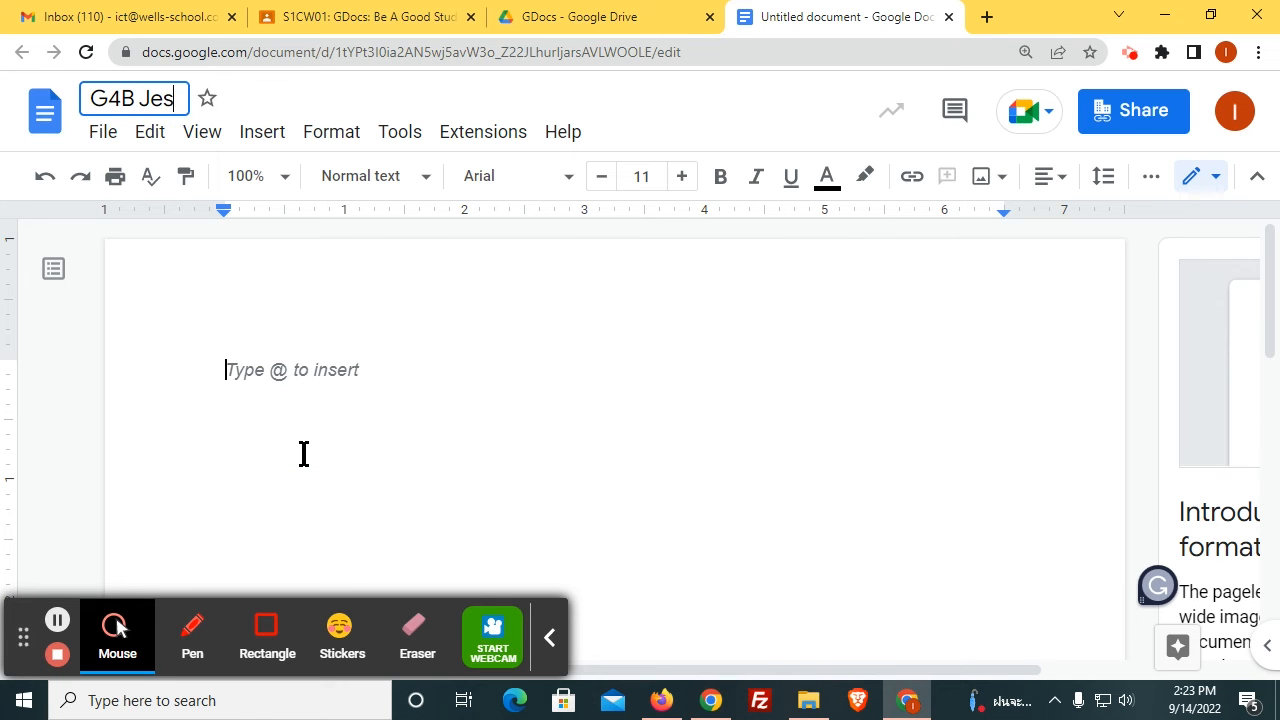
text(s Good)
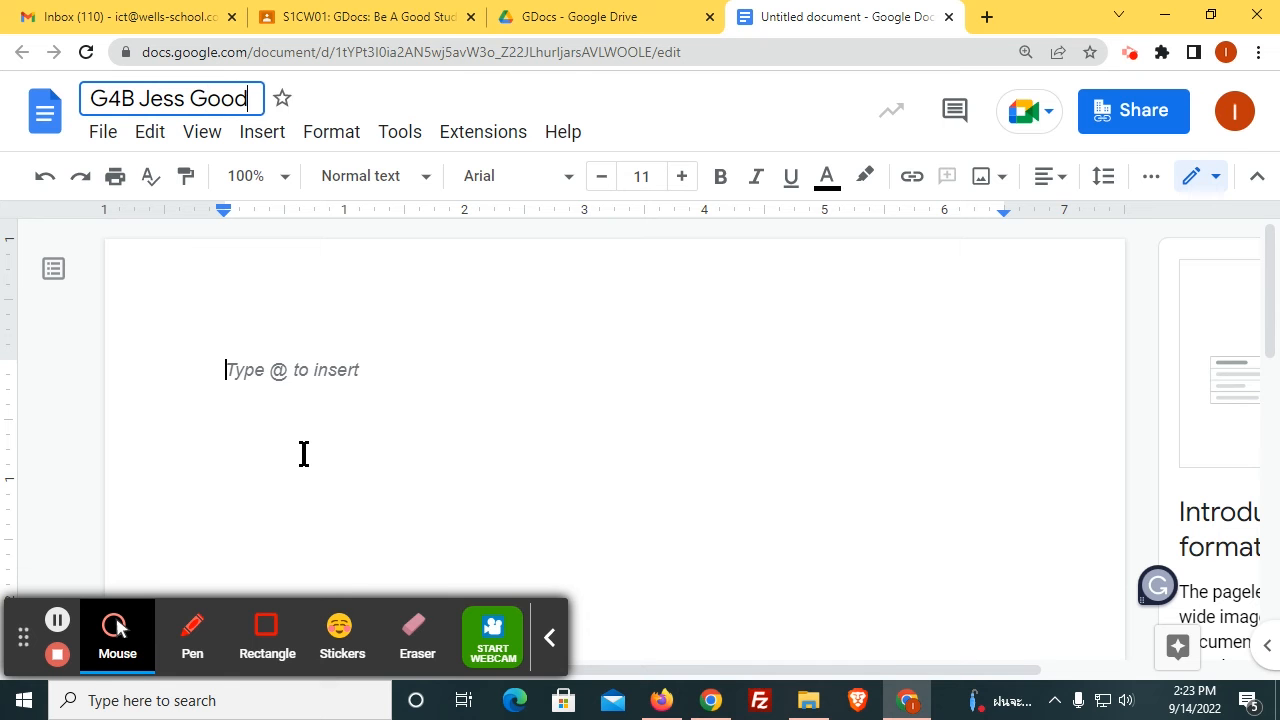
text( Student)
key(Return)
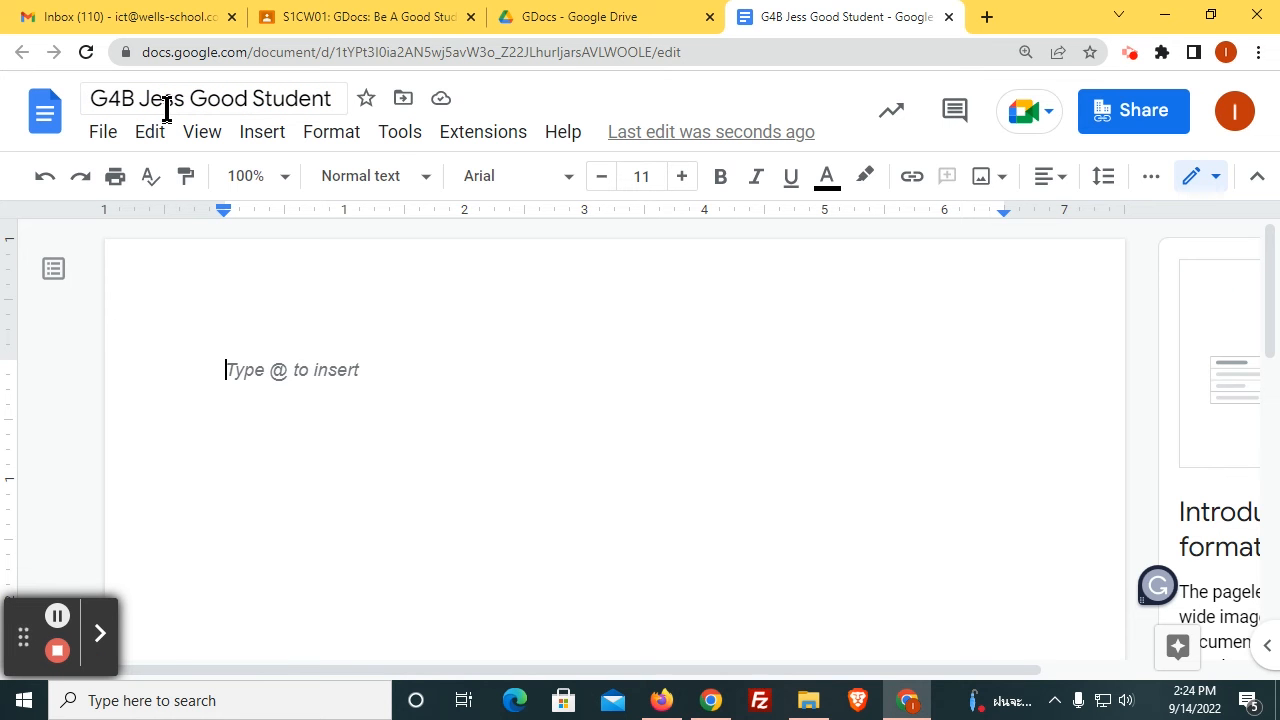
Step: Review the font and formatting requirements in the Classroom assignment, and return to the blank document
click(367, 20)
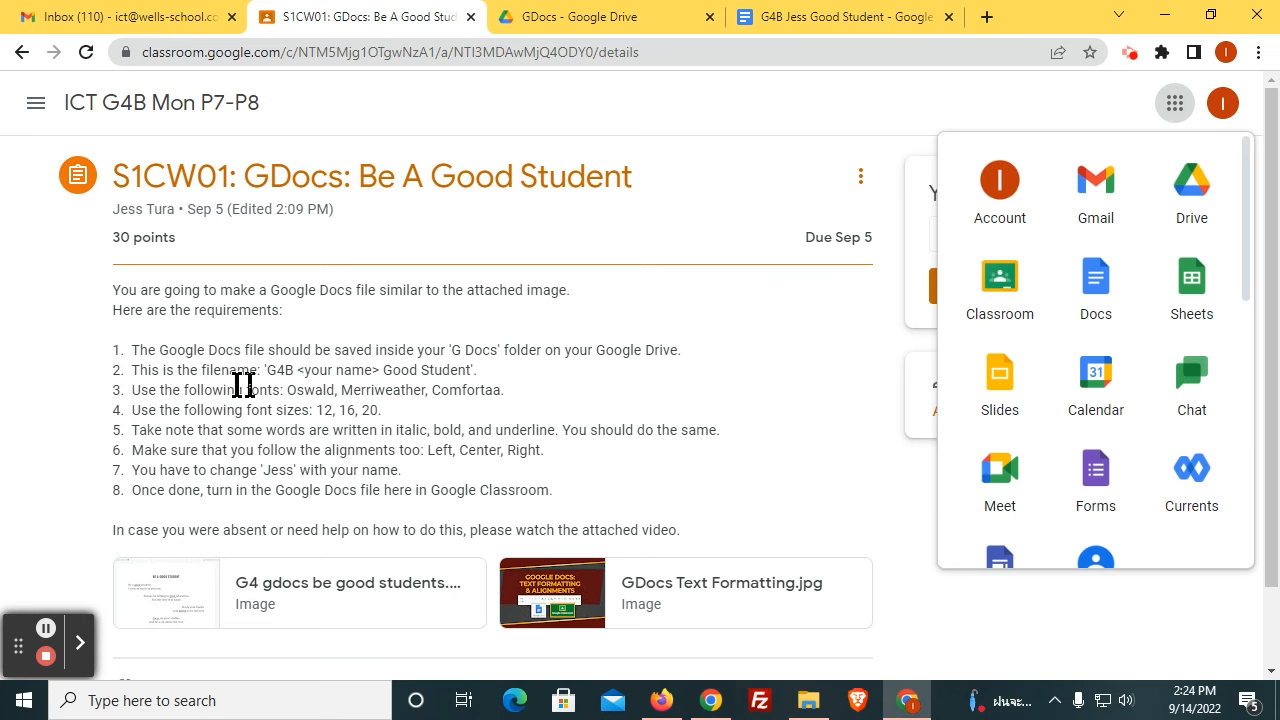
click(826, 20)
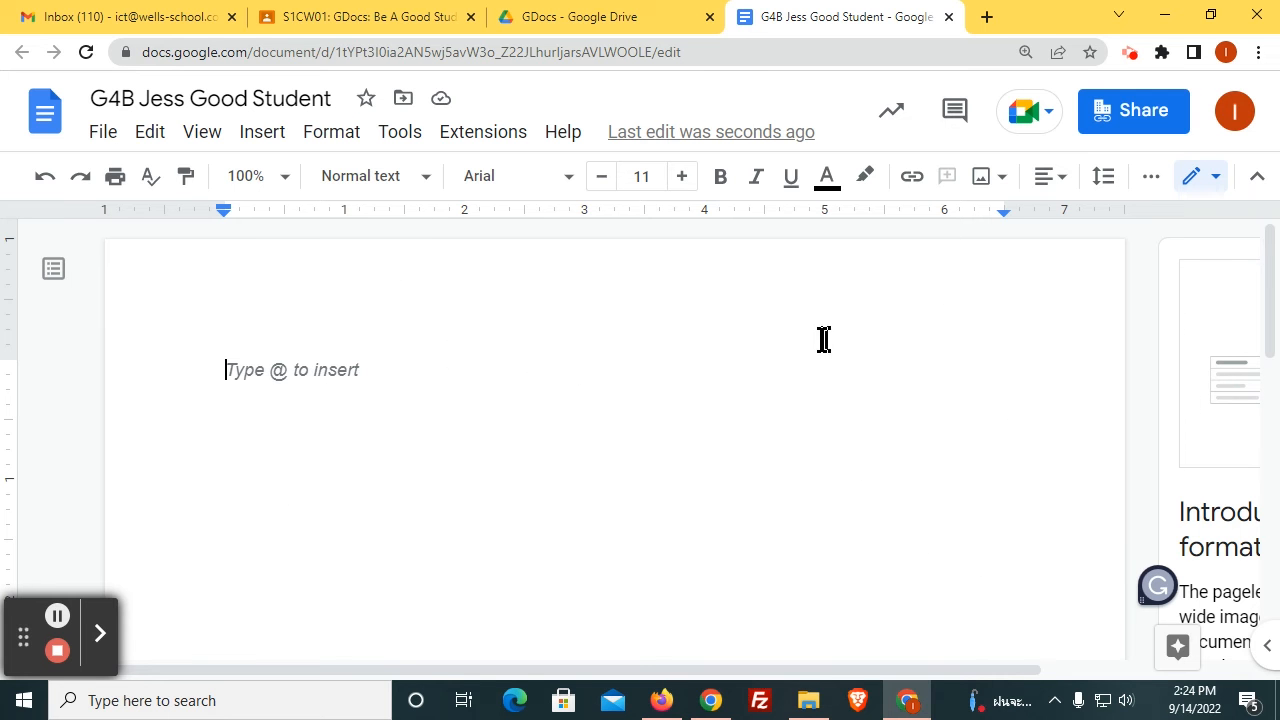
Step: Open the sample image from the Classroom assignment and fit the restored browser window to the left half of the screen
click(357, 17)
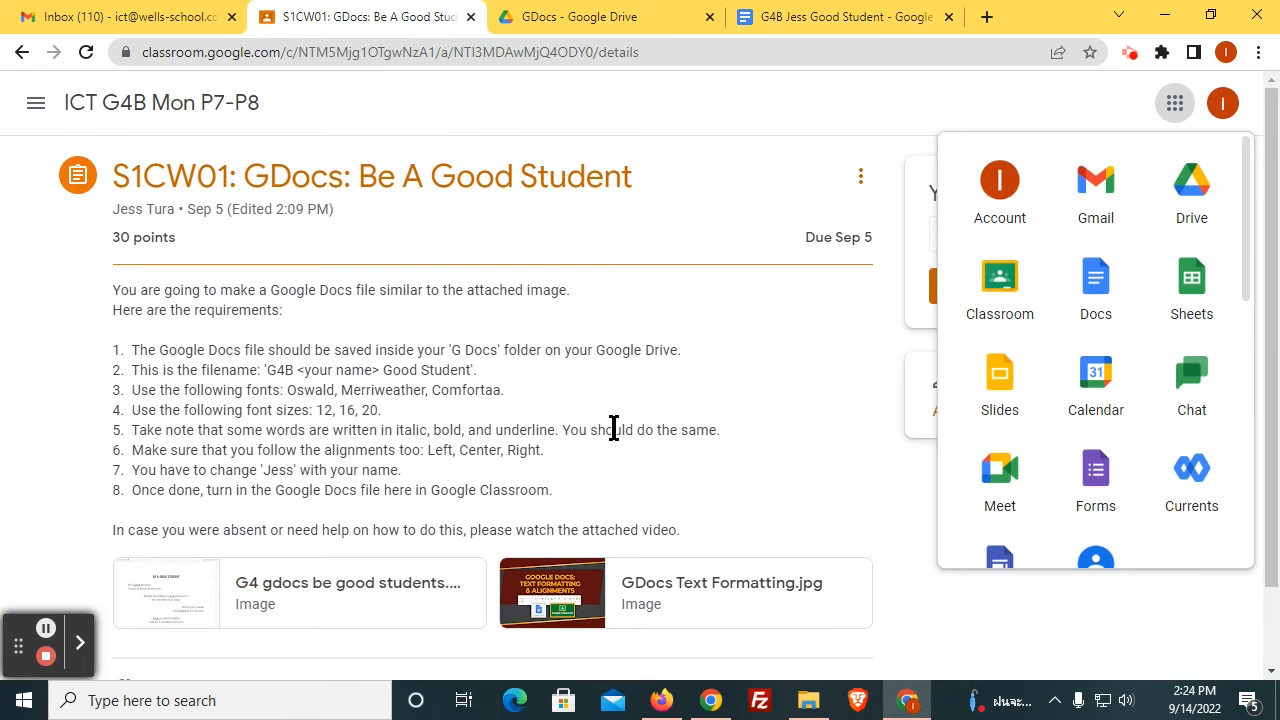
click(180, 602)
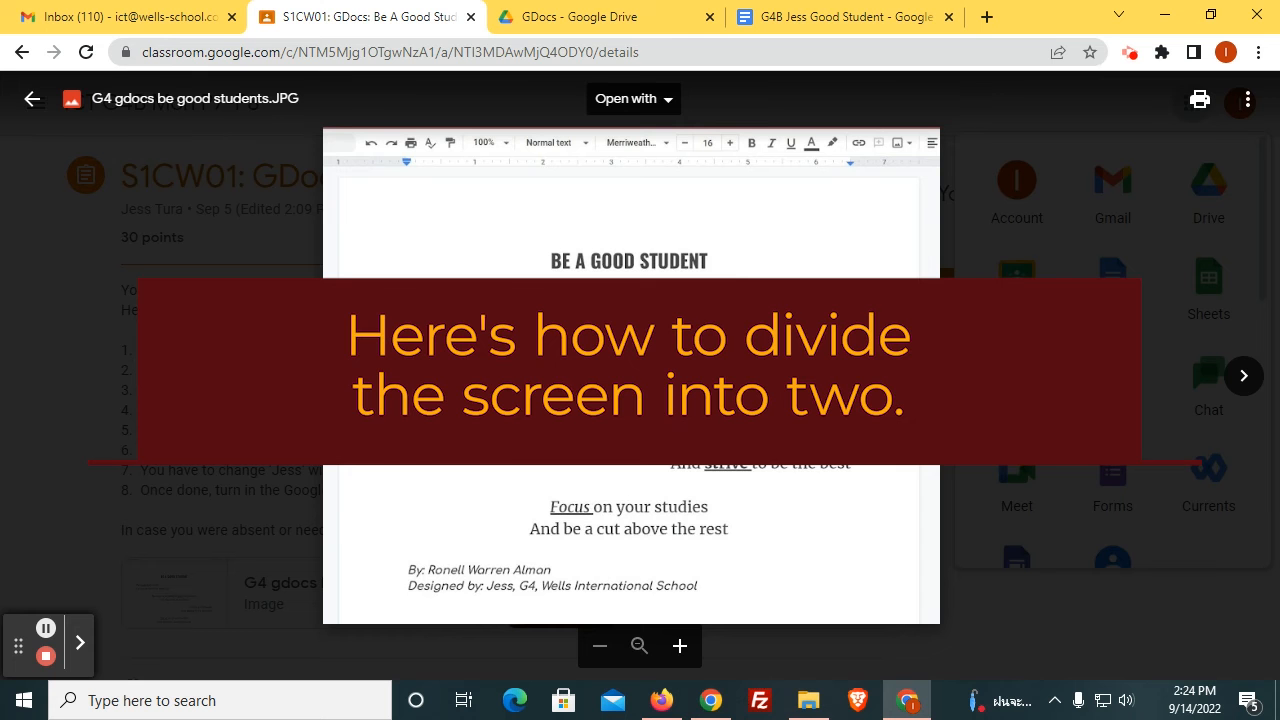
click(1211, 17)
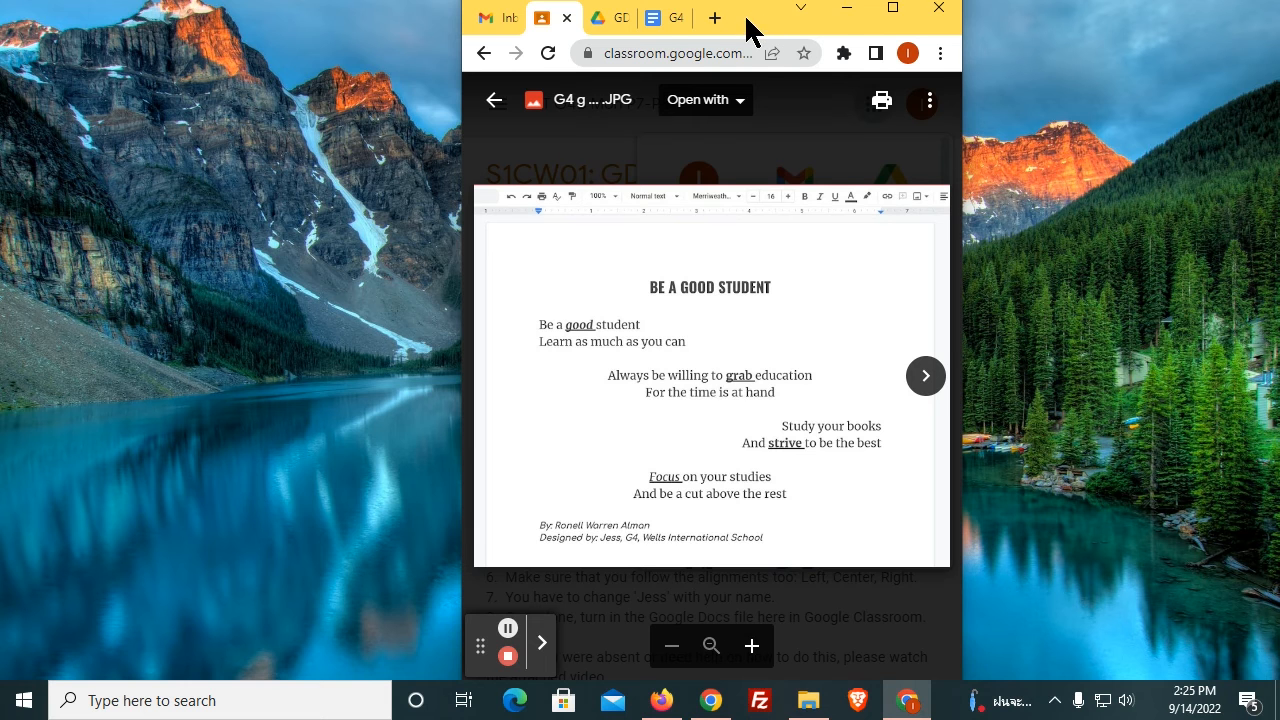
drag(748, 18, 293, 36)
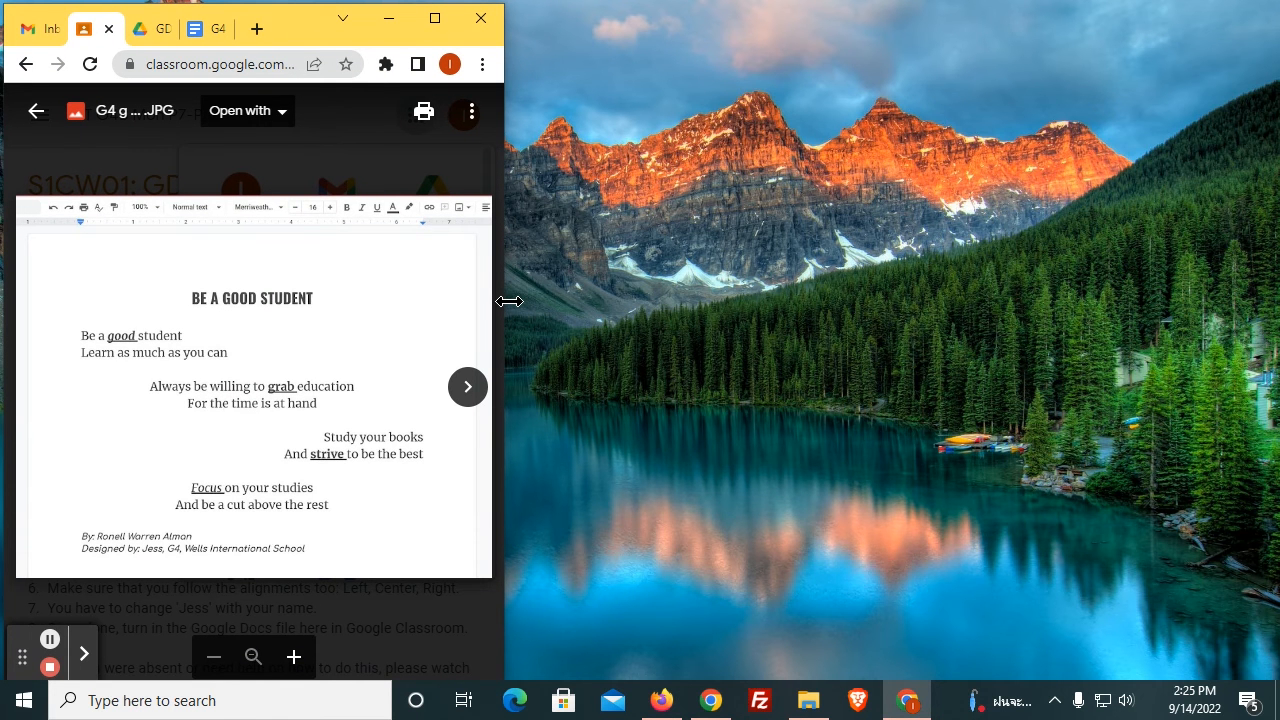
drag(509, 301, 620, 289)
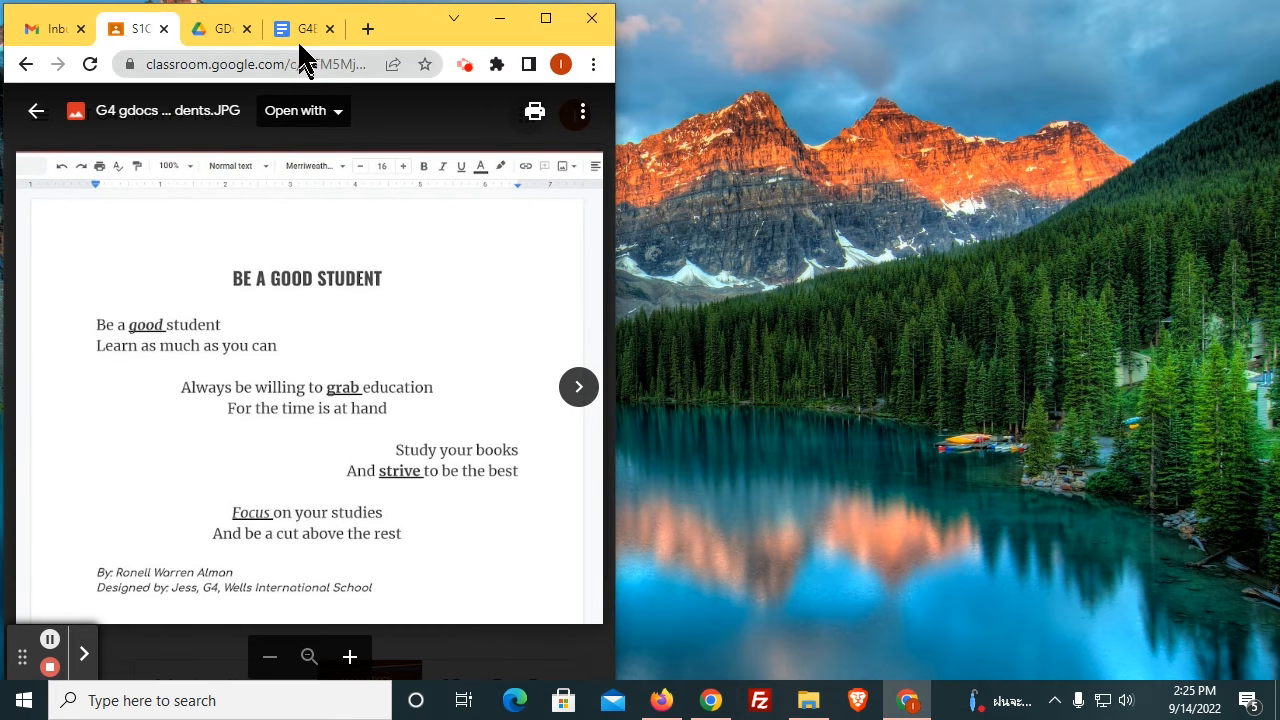
Step: Detach the Good Student document into its own window and fit it to the right half of the screen
mouse_move(285, 44)
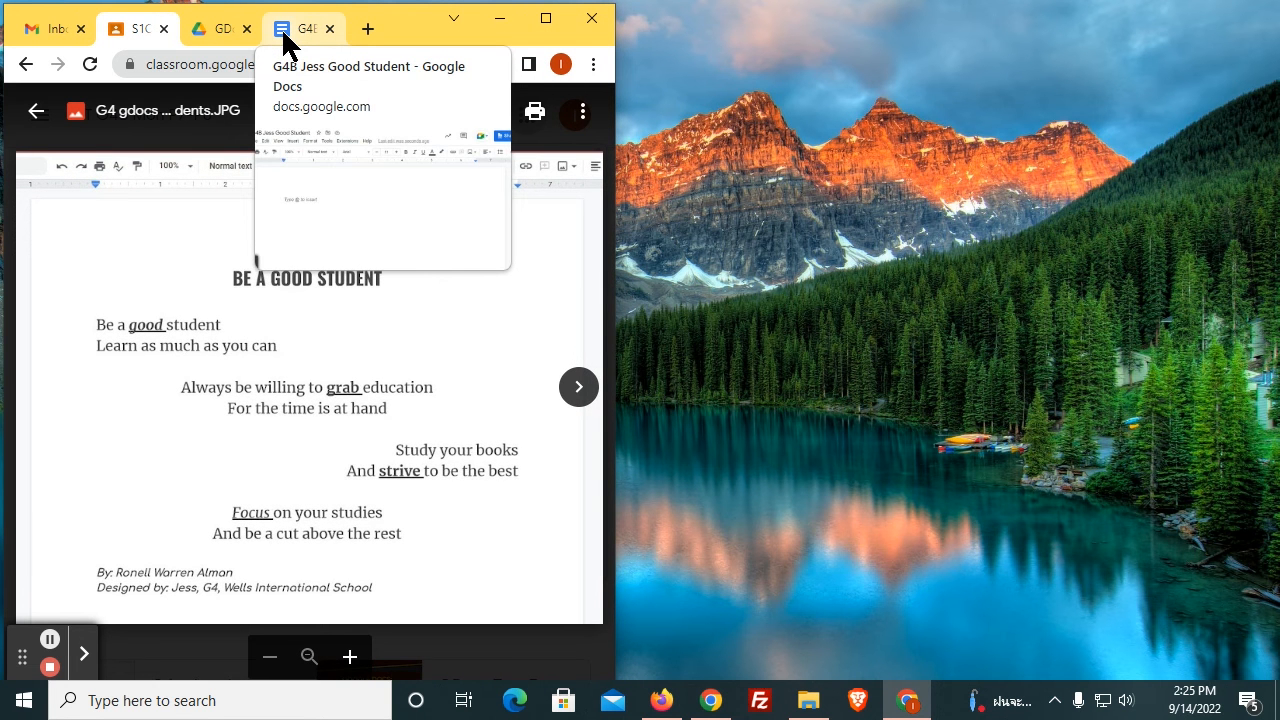
click(284, 33)
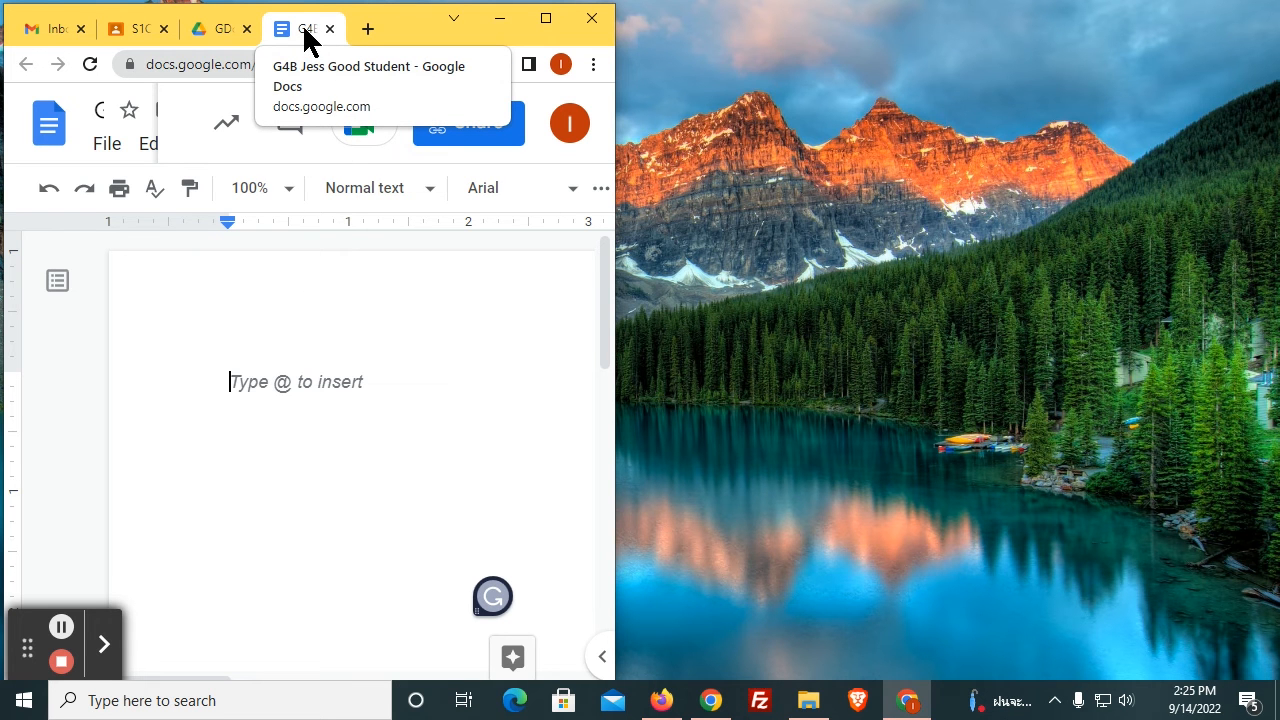
drag(309, 40, 705, 40)
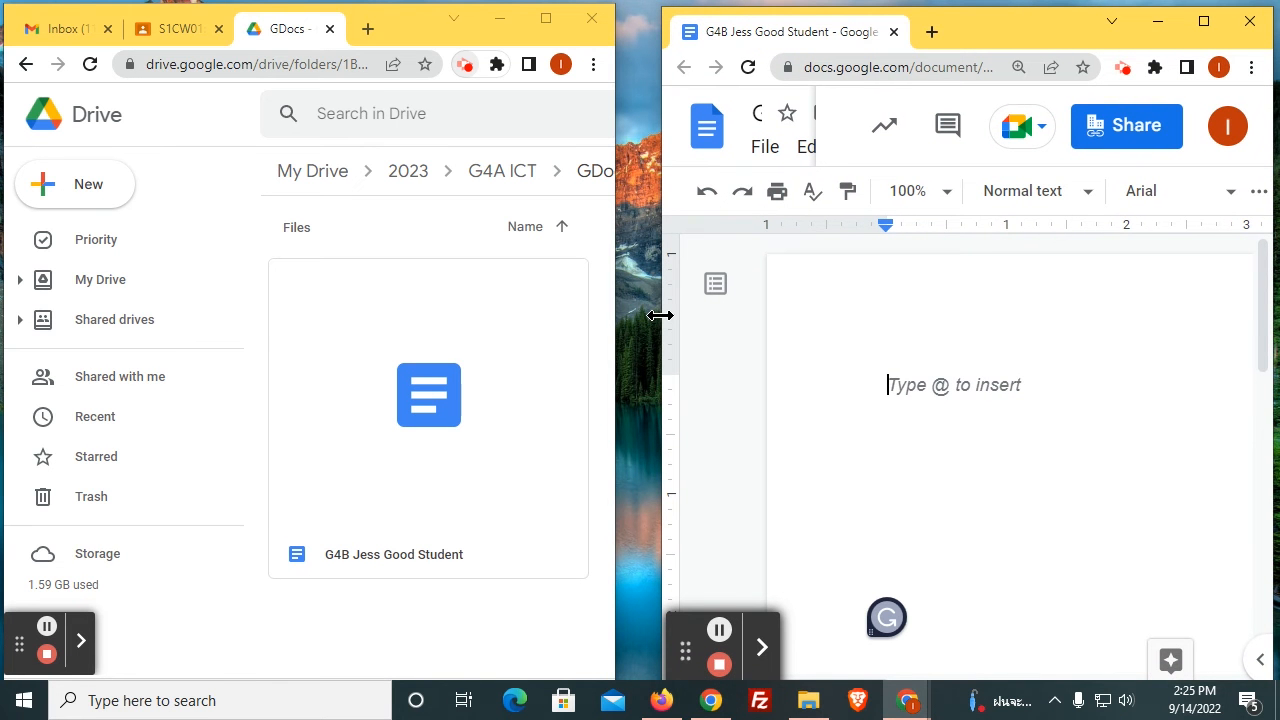
drag(660, 315, 625, 327)
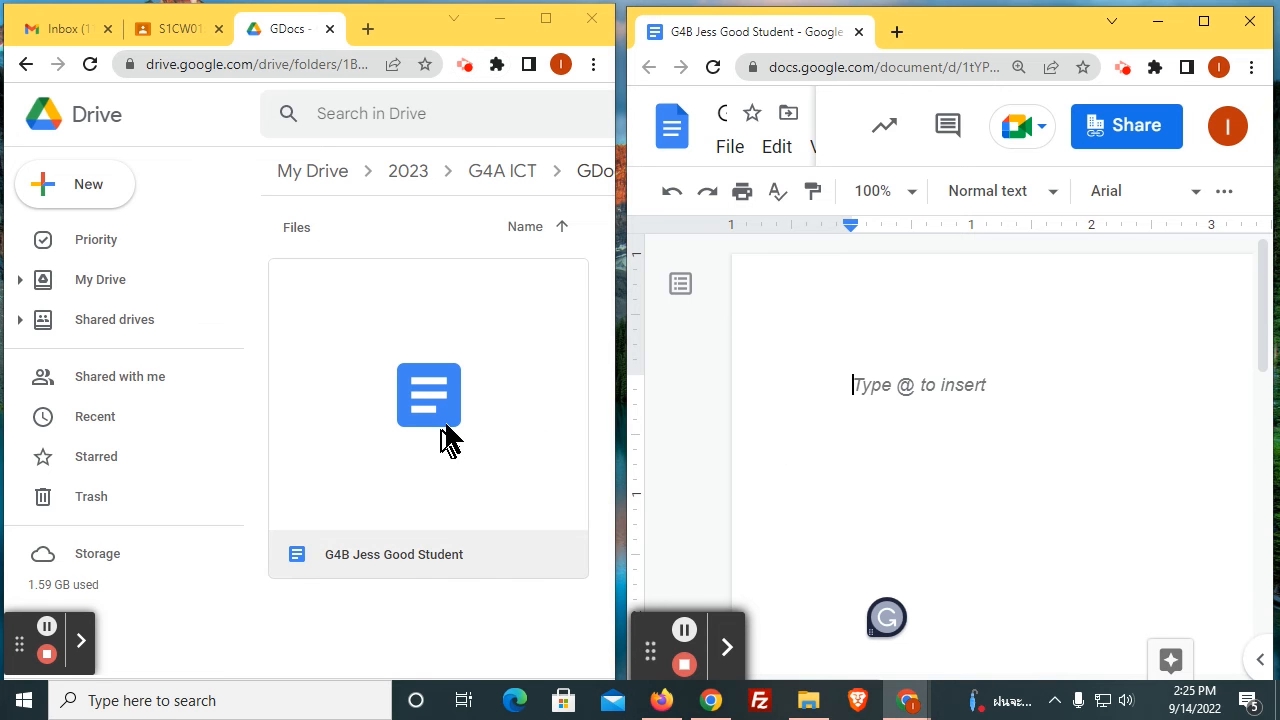
click(1067, 395)
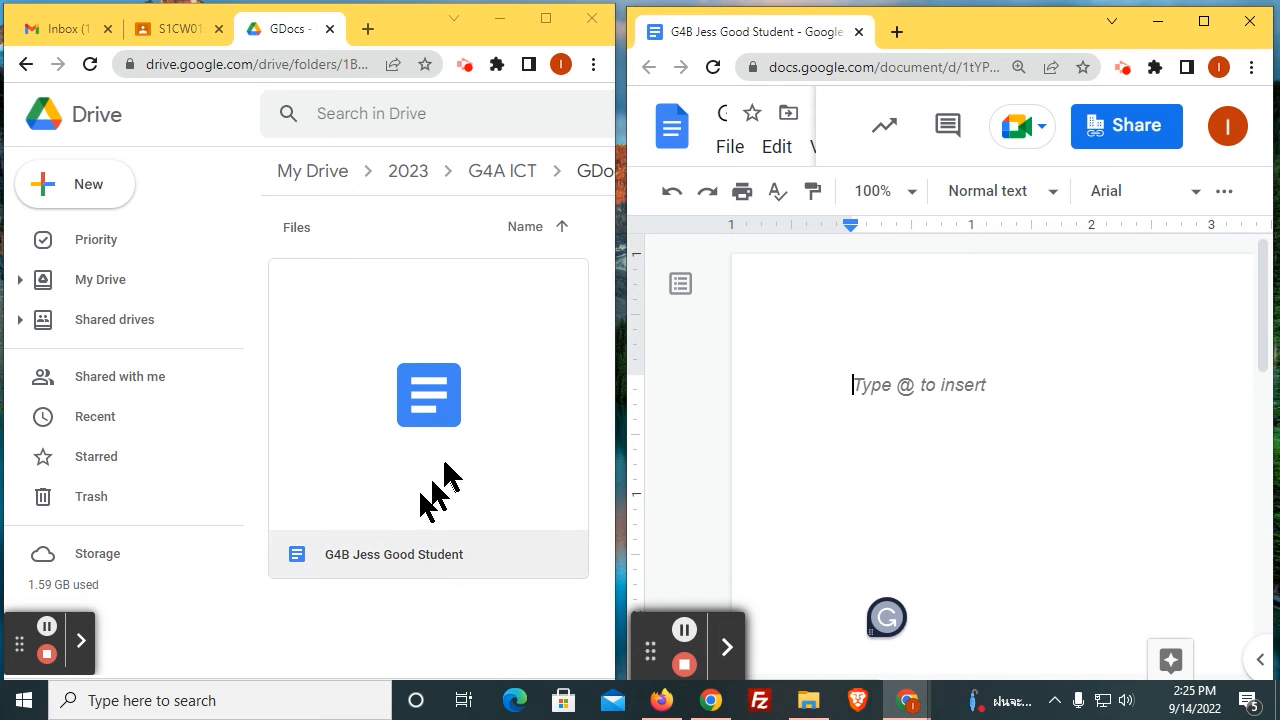
Step: Show the sample image beside the document, narrowing its window and widening the document window to meet it
click(176, 40)
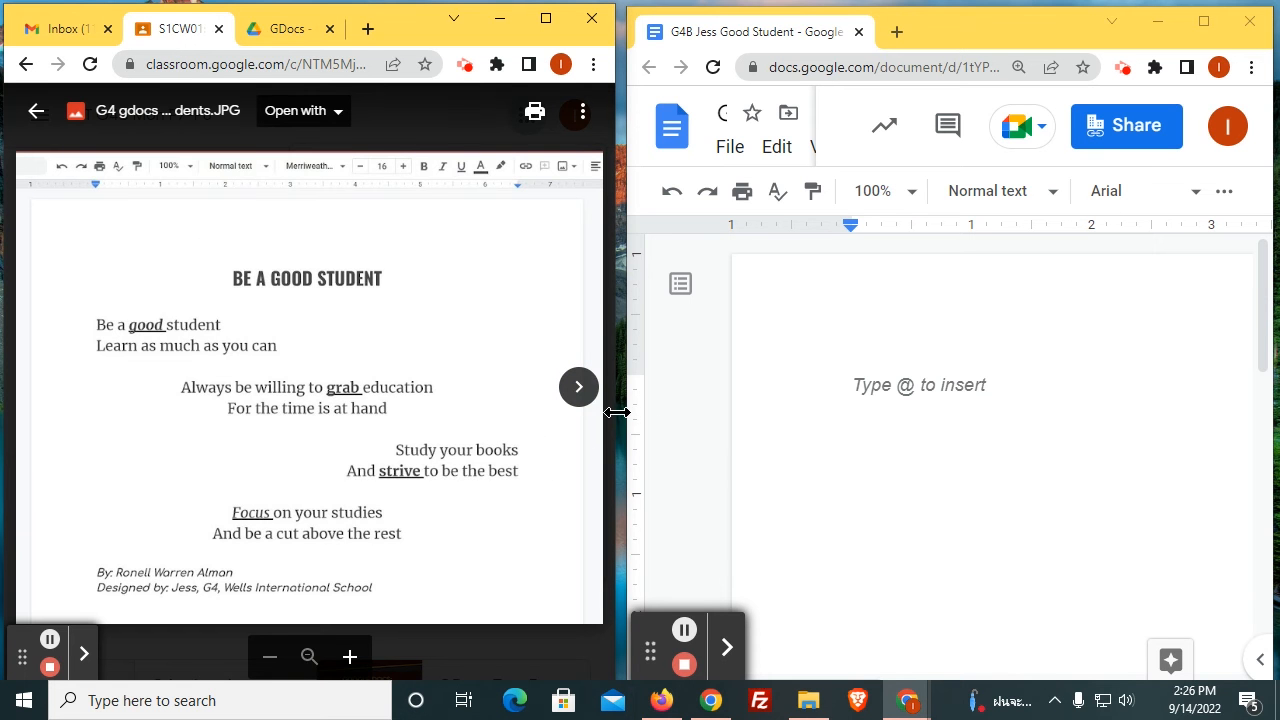
drag(616, 296, 488, 308)
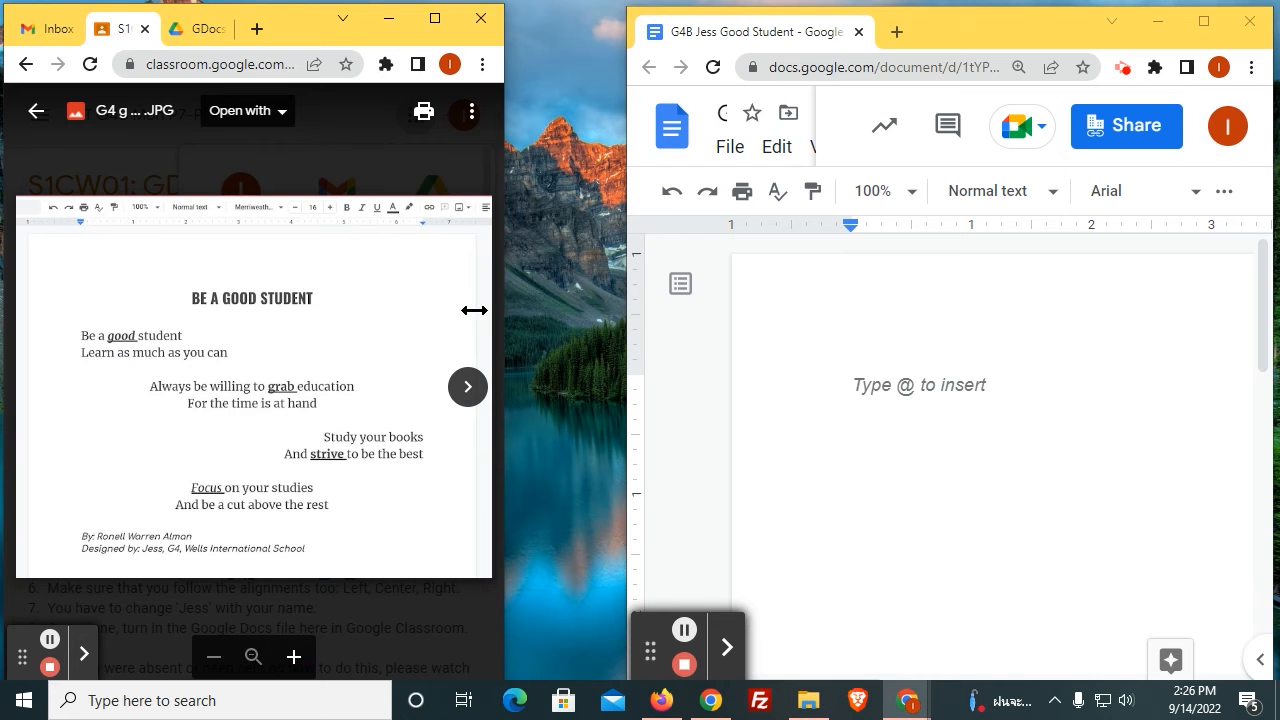
drag(624, 352, 508, 354)
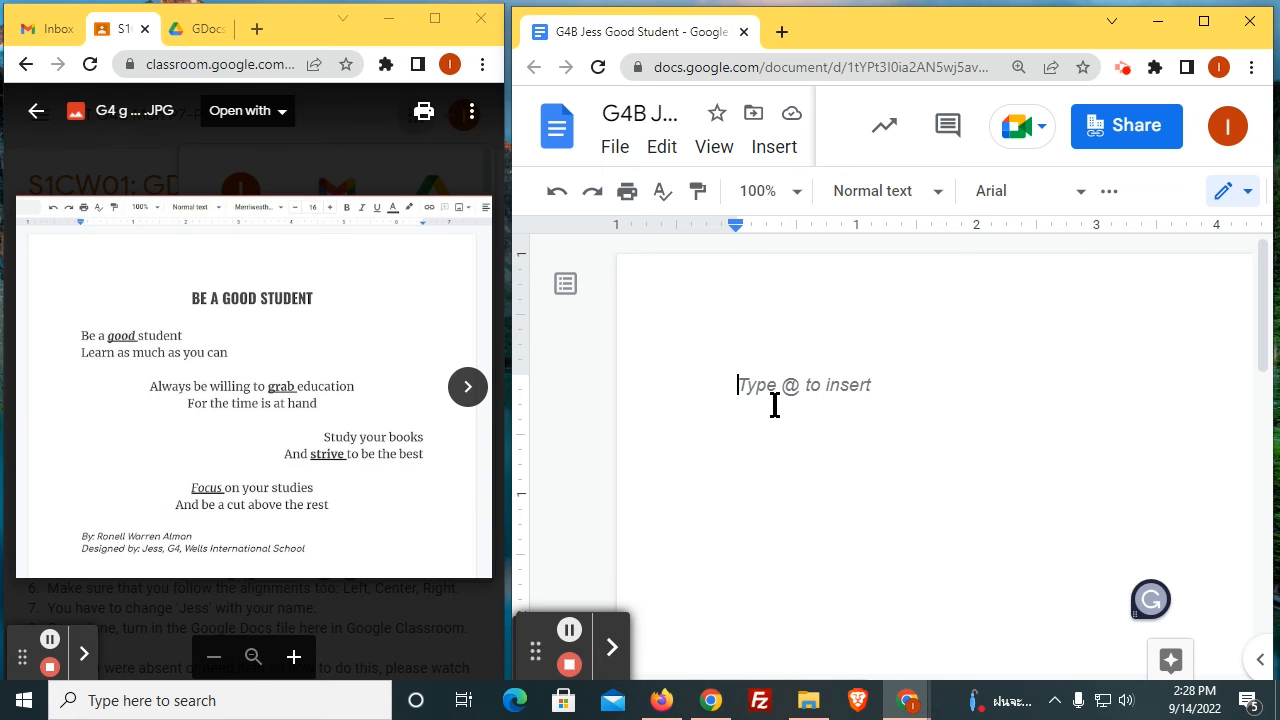
Step: Enter the title "BE A GOOD STUDENT" and the first stanza "Be a good student / Learn as much as you can"
text(BE A GOOD STUDENT)
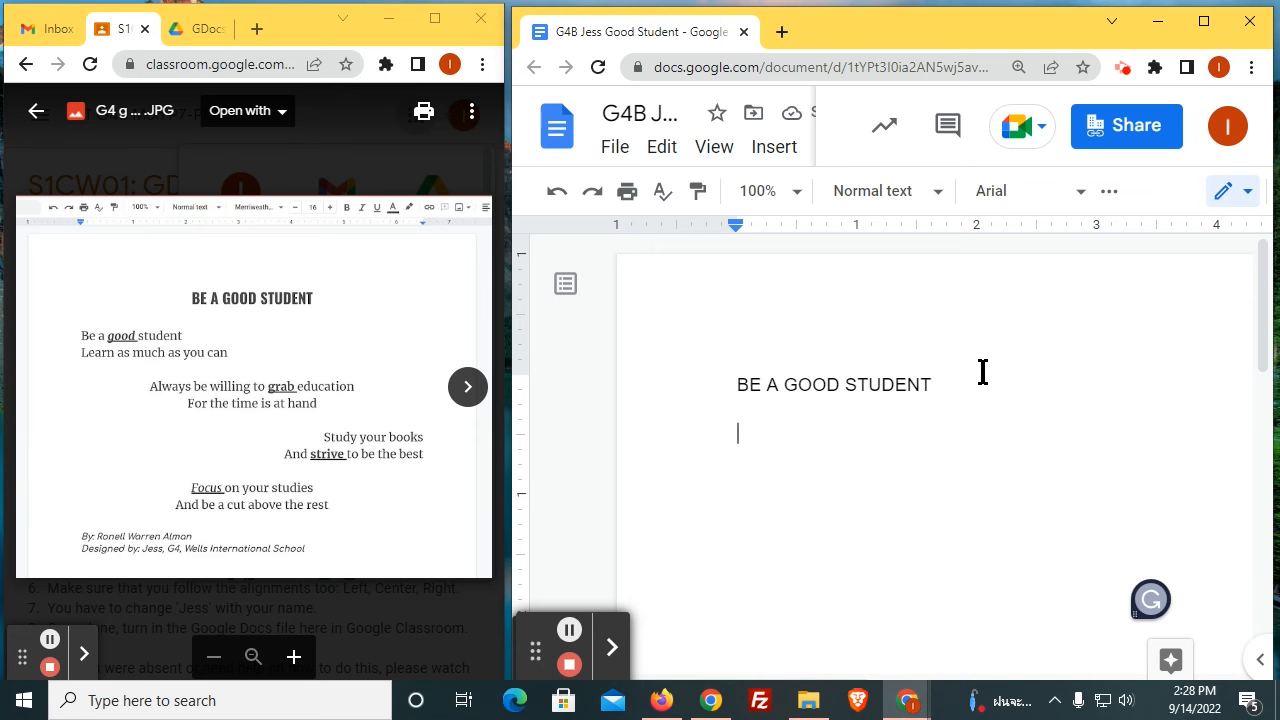
text(Be a )
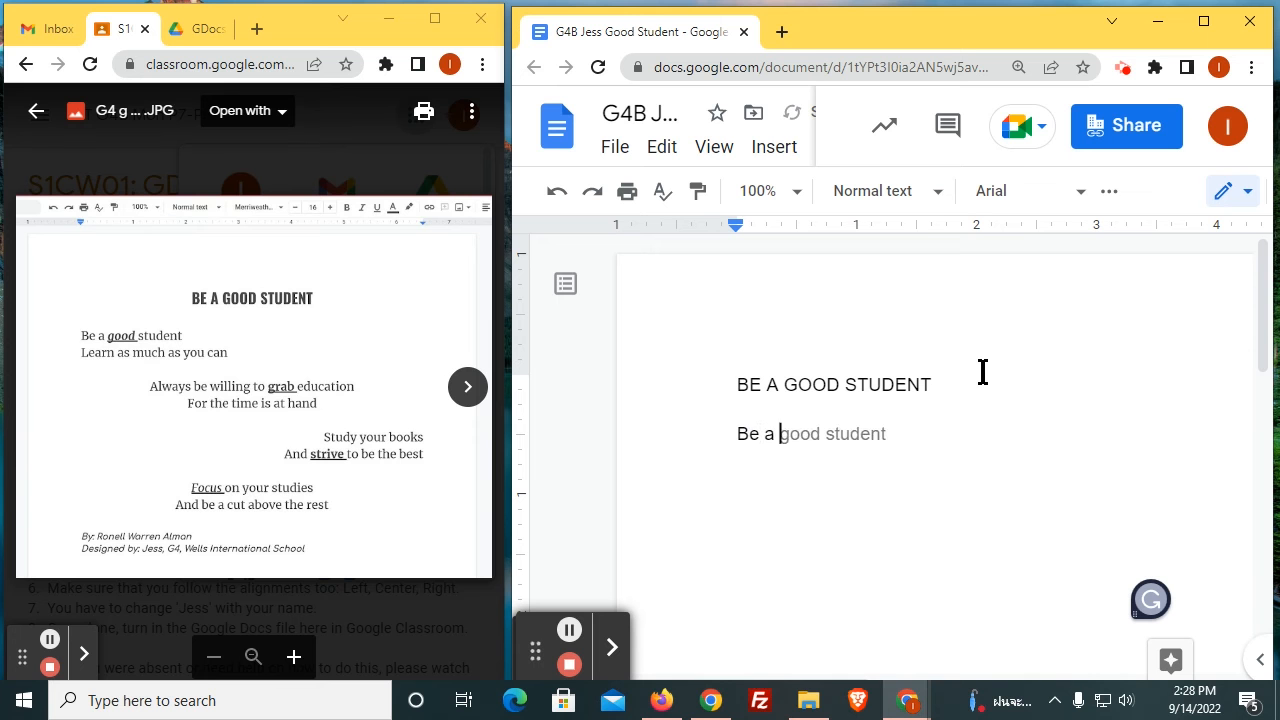
text(good student)
key(Return)
text(Learn as much as you can)
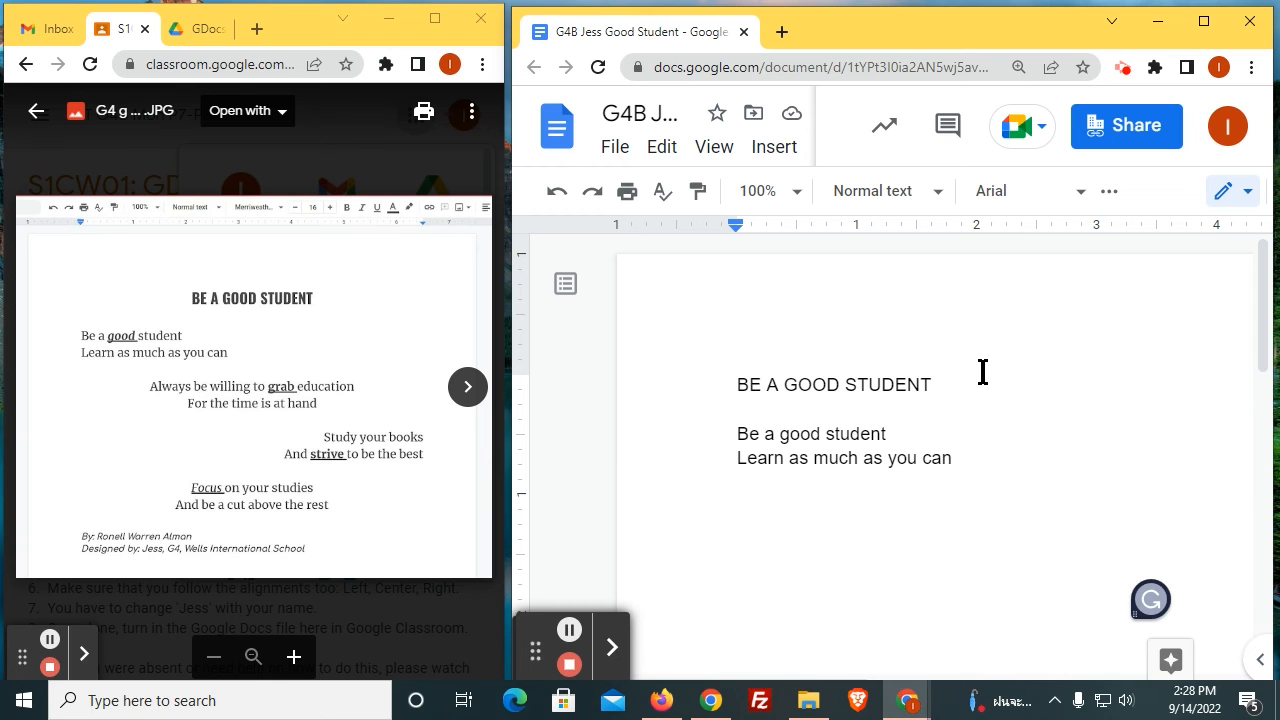
Step: Add the stanzas "Always be willing to grab education / For the time is at hand" and "Study your books / And strive to be the best"
text(Always be willing to grab education)
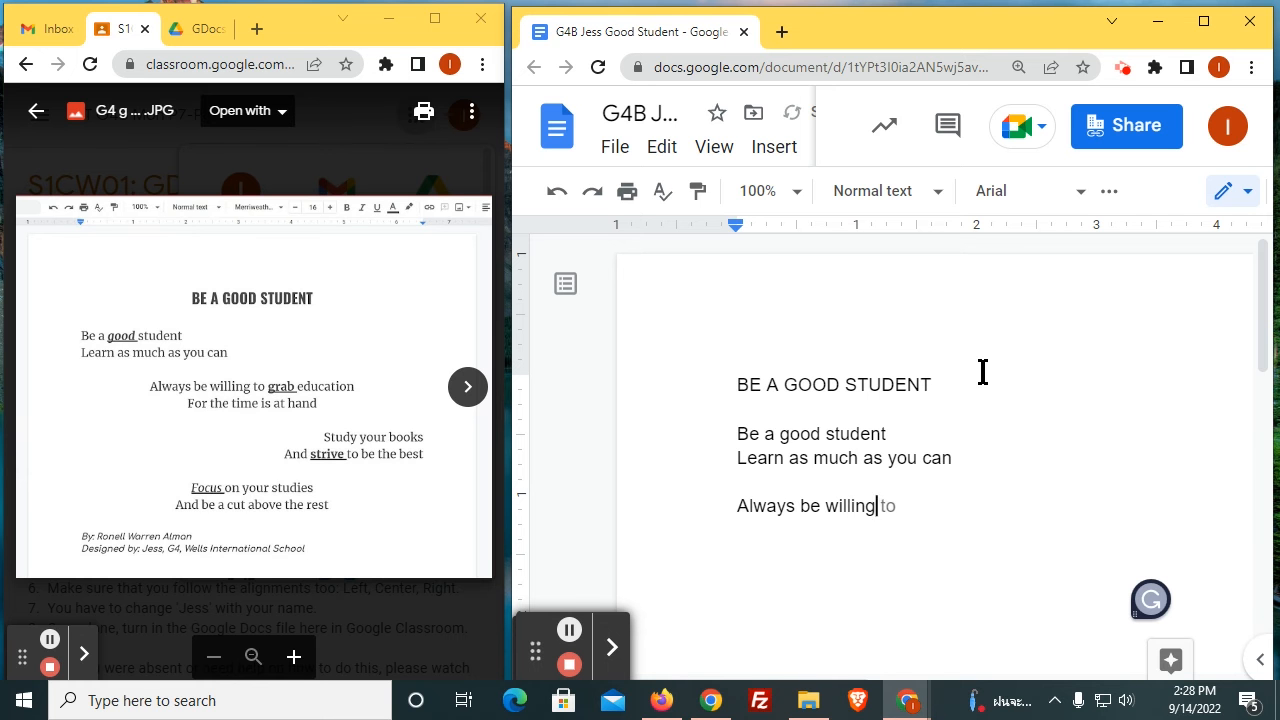
key(Return)
text(For the time is at hand)
key(Return)
text(Study your books)
key(Return)
text(And strive to be the best)
key(Return)
key(Return)
Step: Add the lines "Focus on your studies" and "Ang be a cut above the rest", the author credit, and a designer credit ending "G4B, Wells International School"
text(Focus on your studies)
key(Return)
text(Ang be a cut above the )
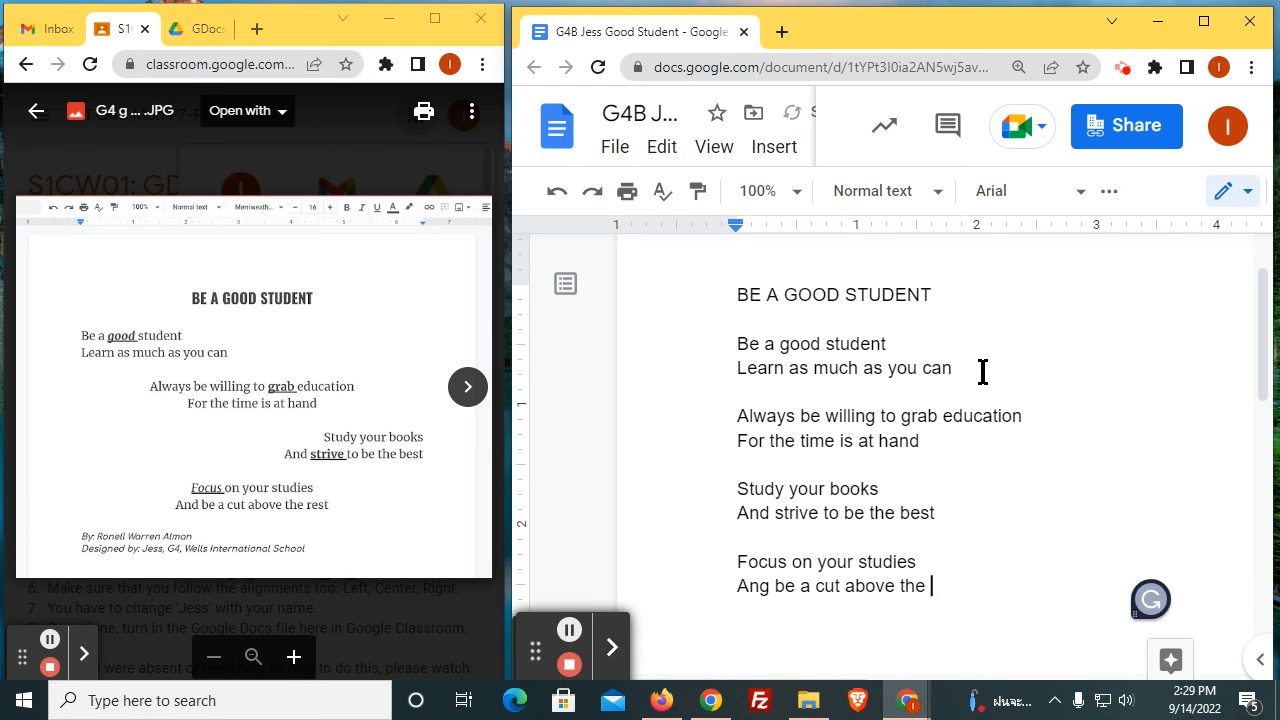
text(rest  By: Ronell Warren Atmon)
key(Return)
text(Designed by: Jess, G4B)
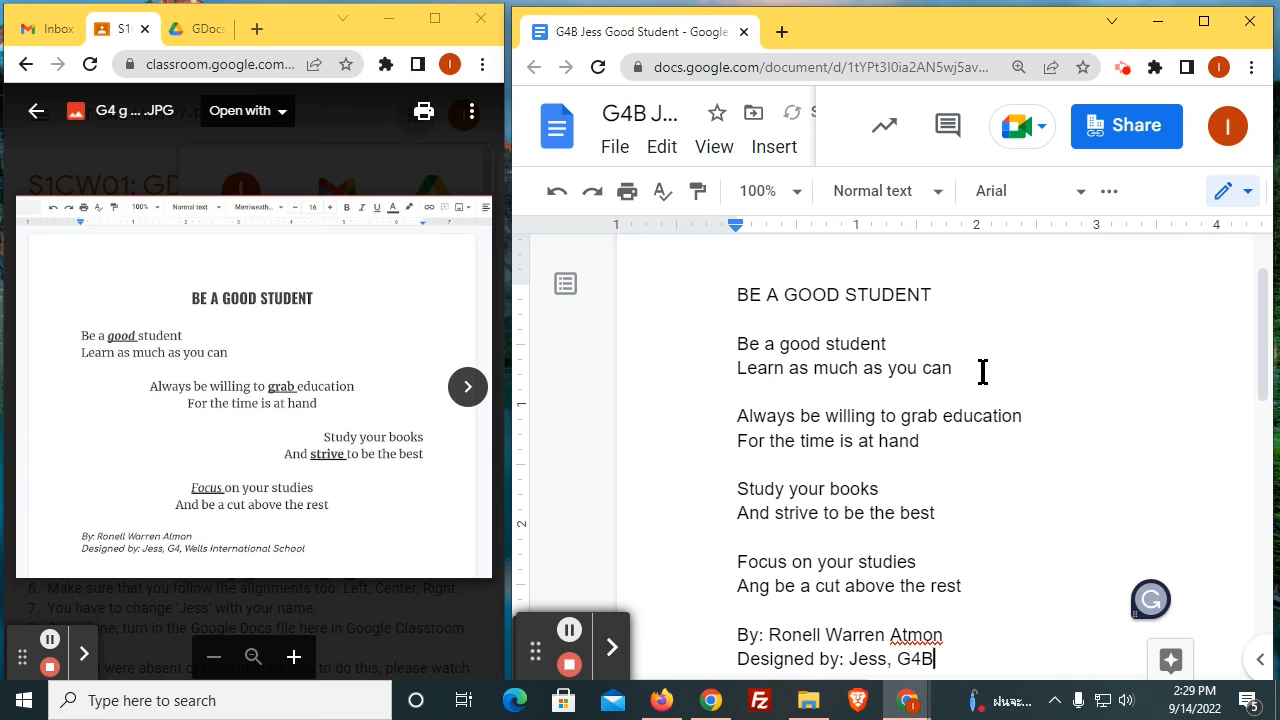
text(, Wells International Schoo)
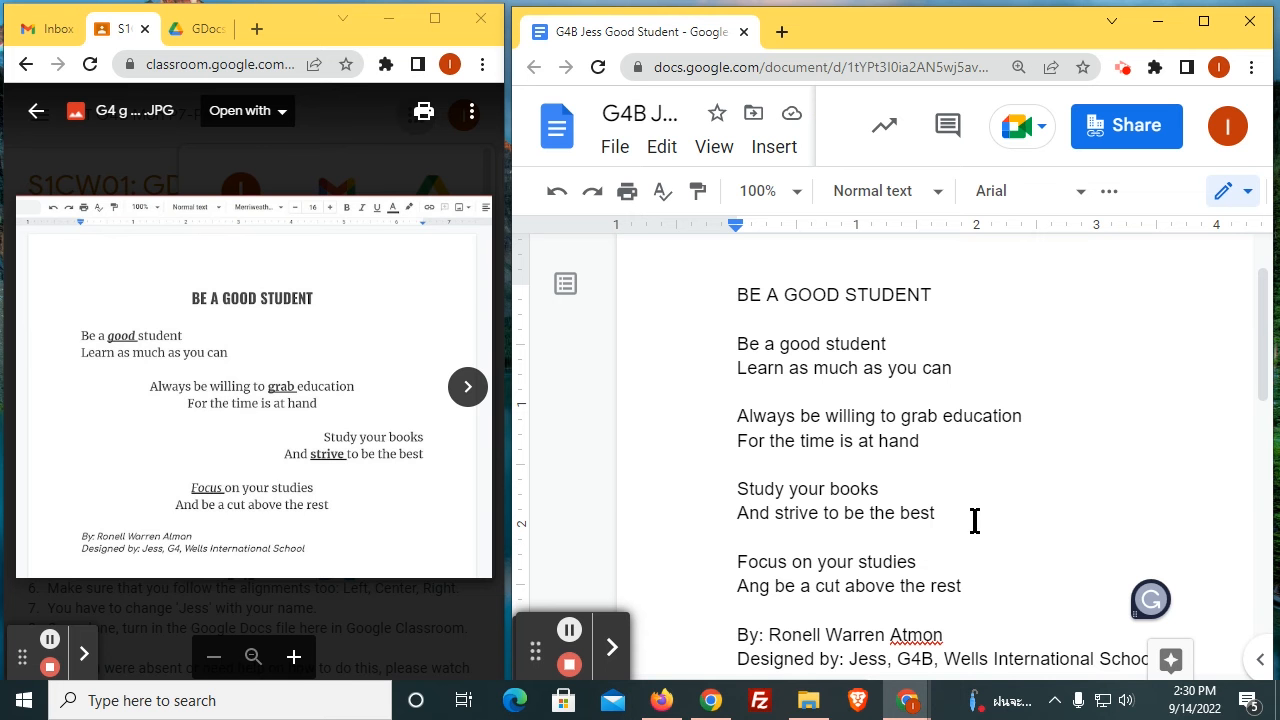
scroll(825, 500, down, 1)
scroll(857, 545, up, 1)
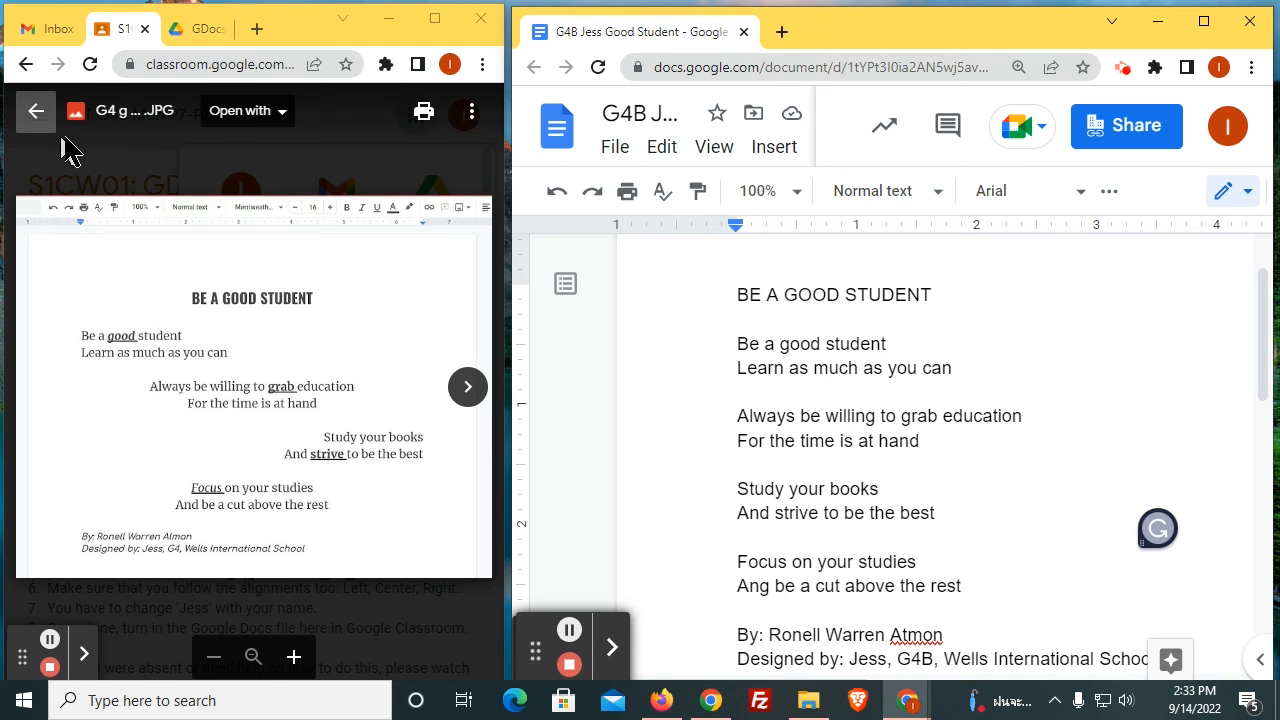
Step: Close the sample image and check the required fonts and font sizes in the assignment instructions
click(137, 175)
scroll(126, 196, down, 1)
scroll(70, 212, up, 5)
click(399, 125)
scroll(250, 420, down, 1)
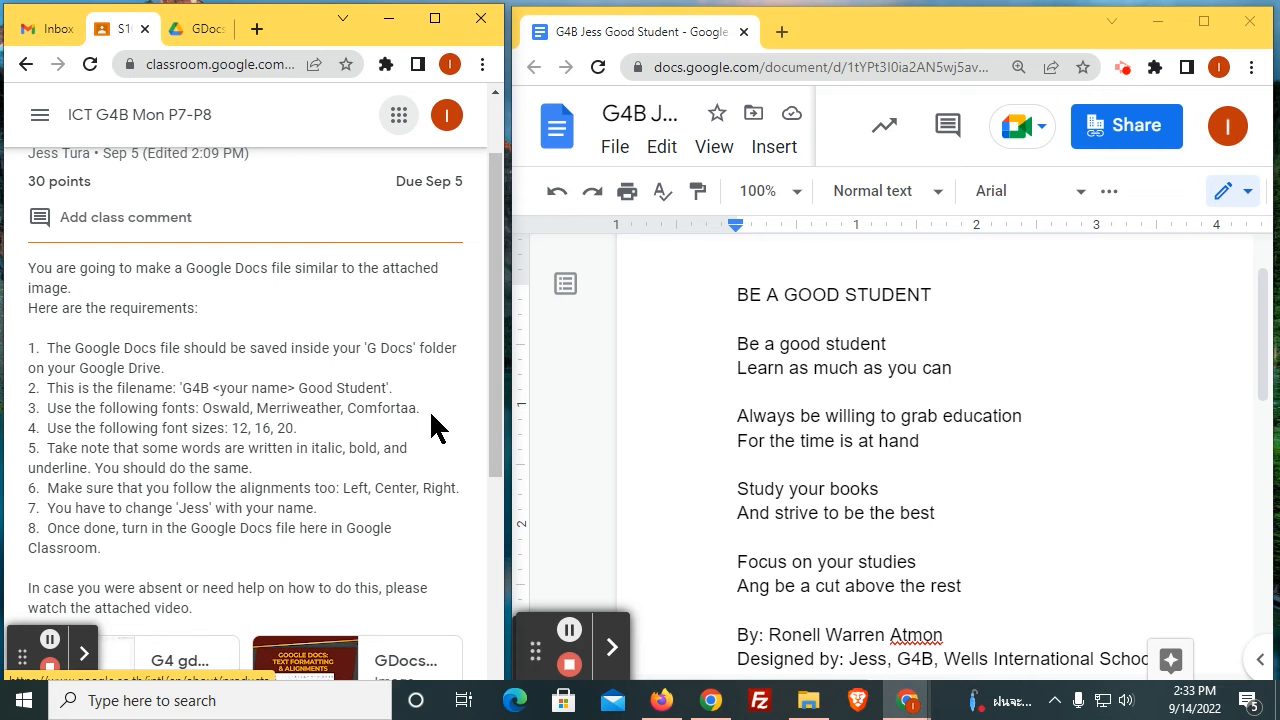
drag(203, 410, 295, 424)
click(289, 427)
Step: Examine the title's formatting in the attached sample image and return to the assignment instructions
scroll(289, 427, down, 1)
scroll(289, 427, down, 2)
click(55, 468)
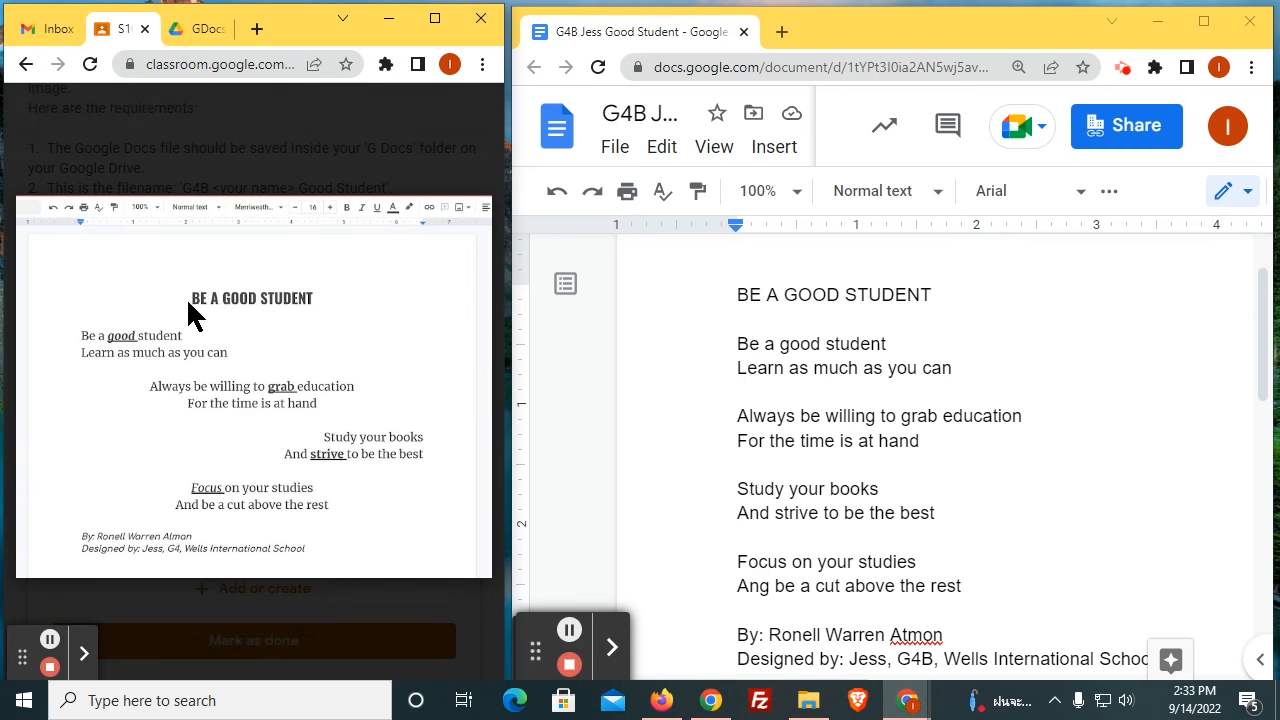
click(300, 187)
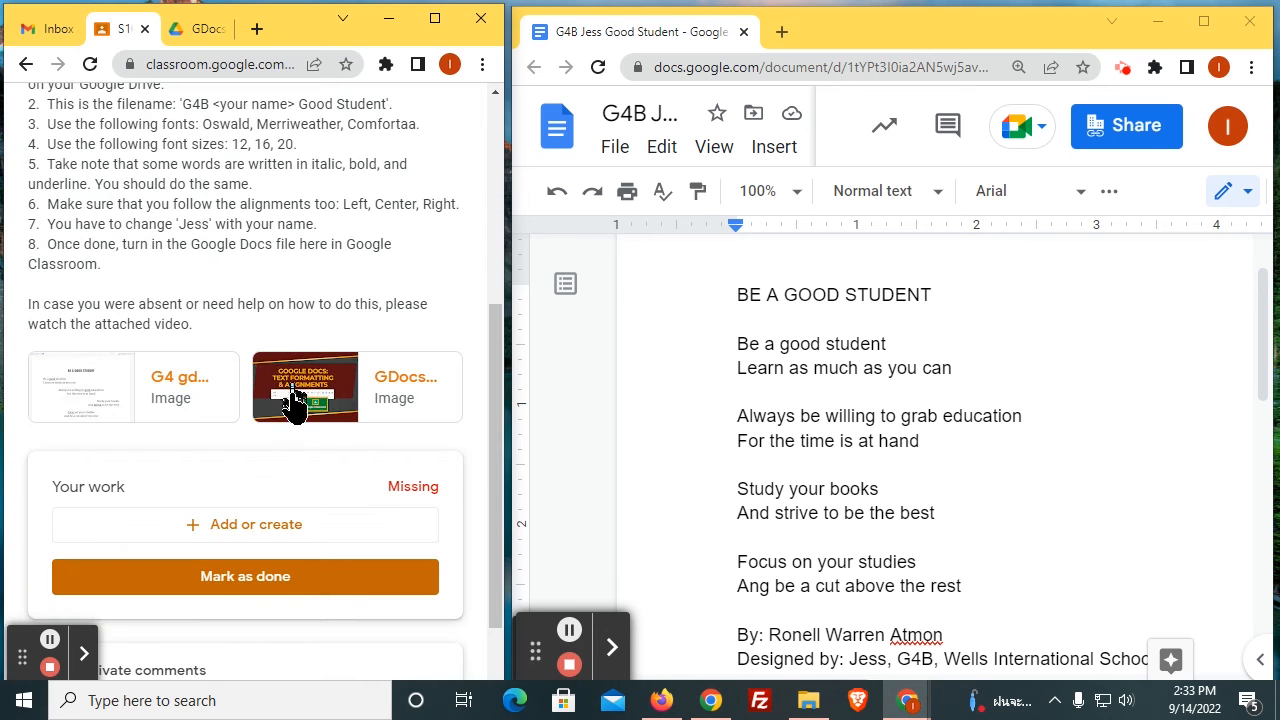
scroll(251, 290, up, 2)
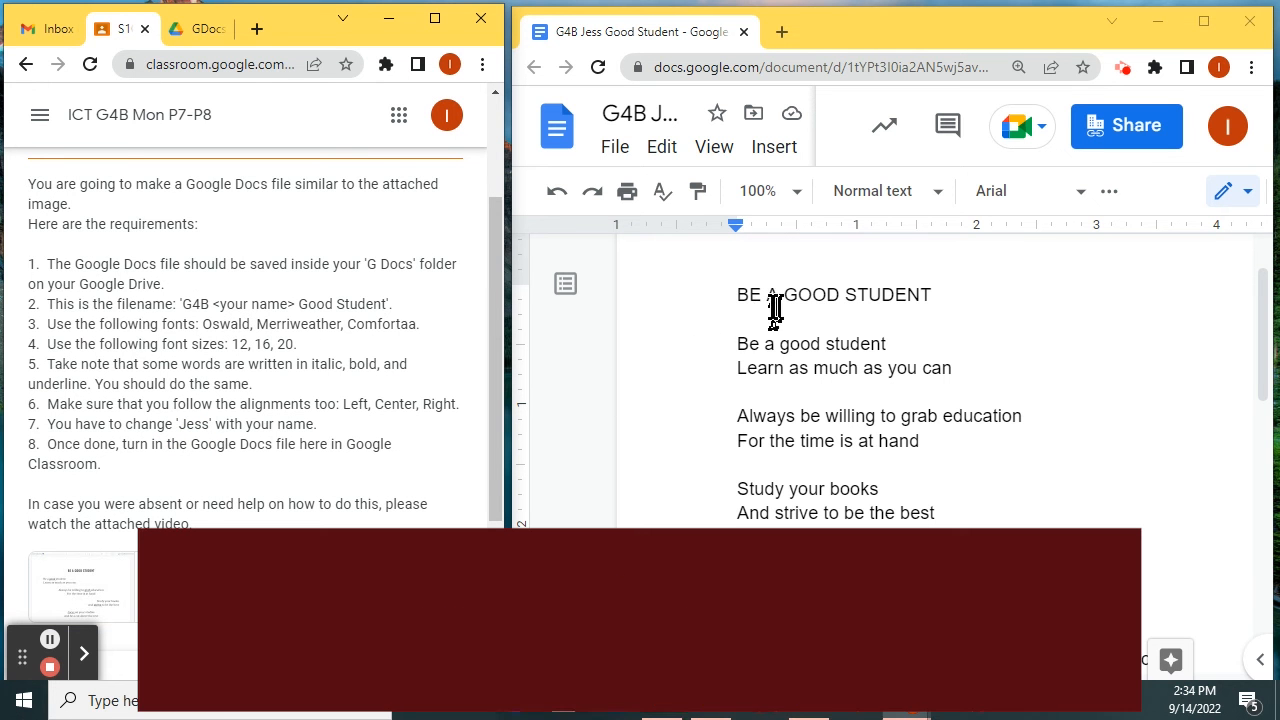
Step: Set the font of the title "BE A GOOD STUDENT" to Oswald Bold
click(739, 295)
drag(739, 295, 931, 294)
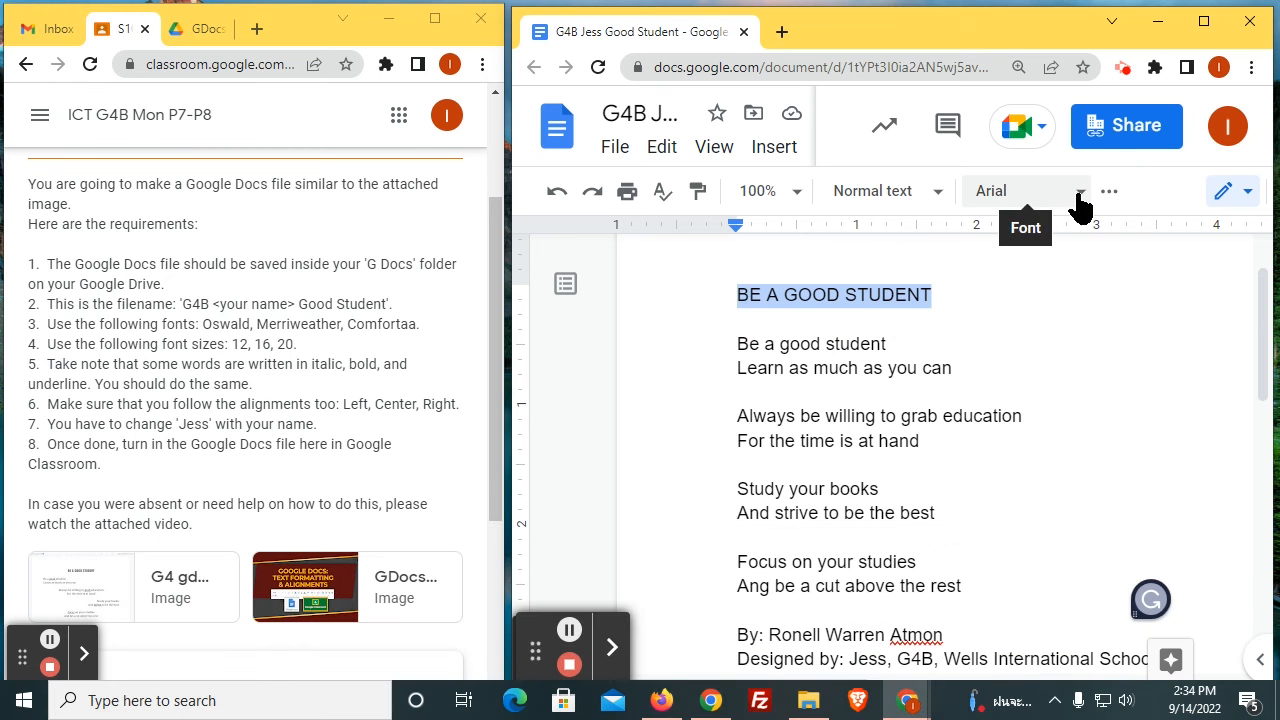
click(1080, 200)
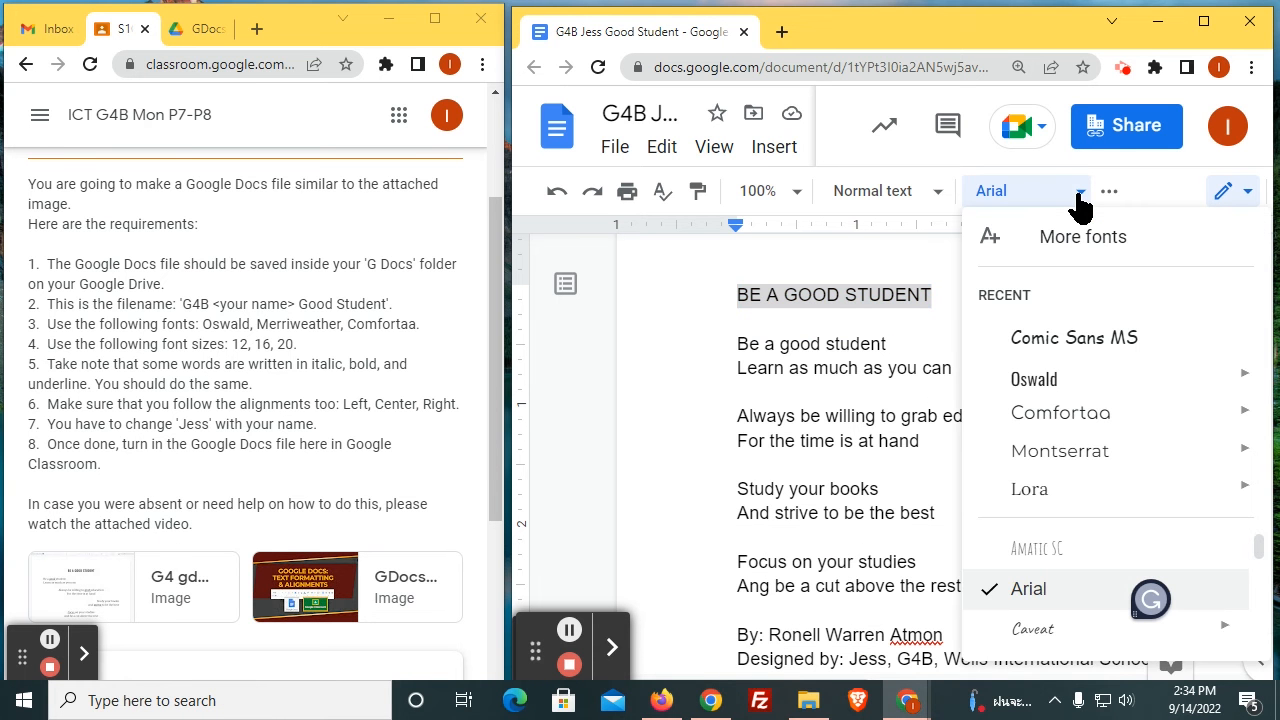
mouse_move(1052, 385)
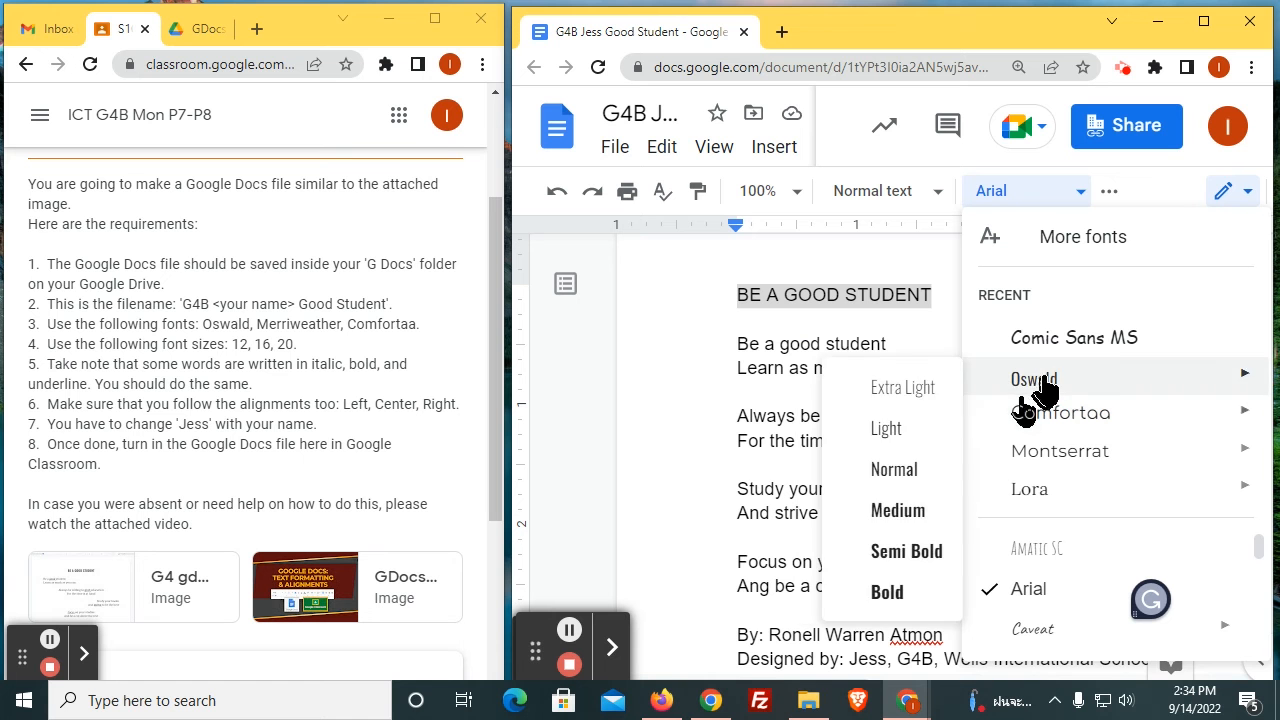
mouse_move(1015, 393)
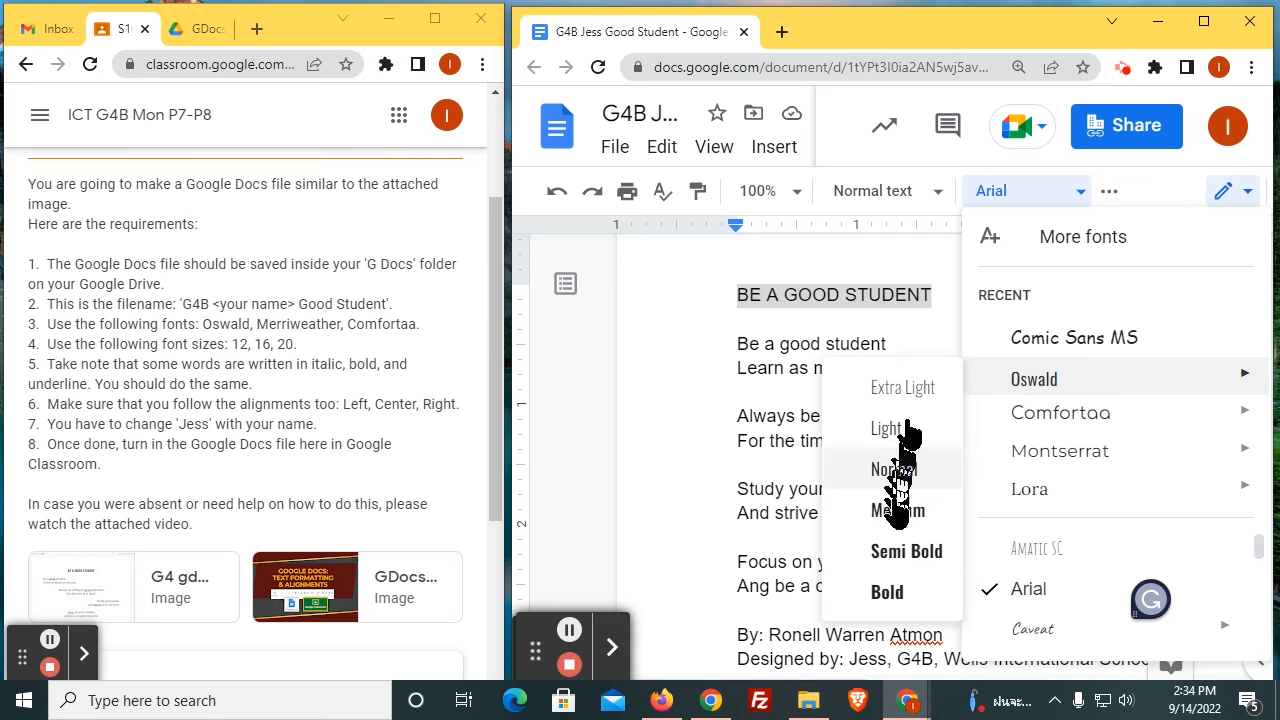
click(897, 590)
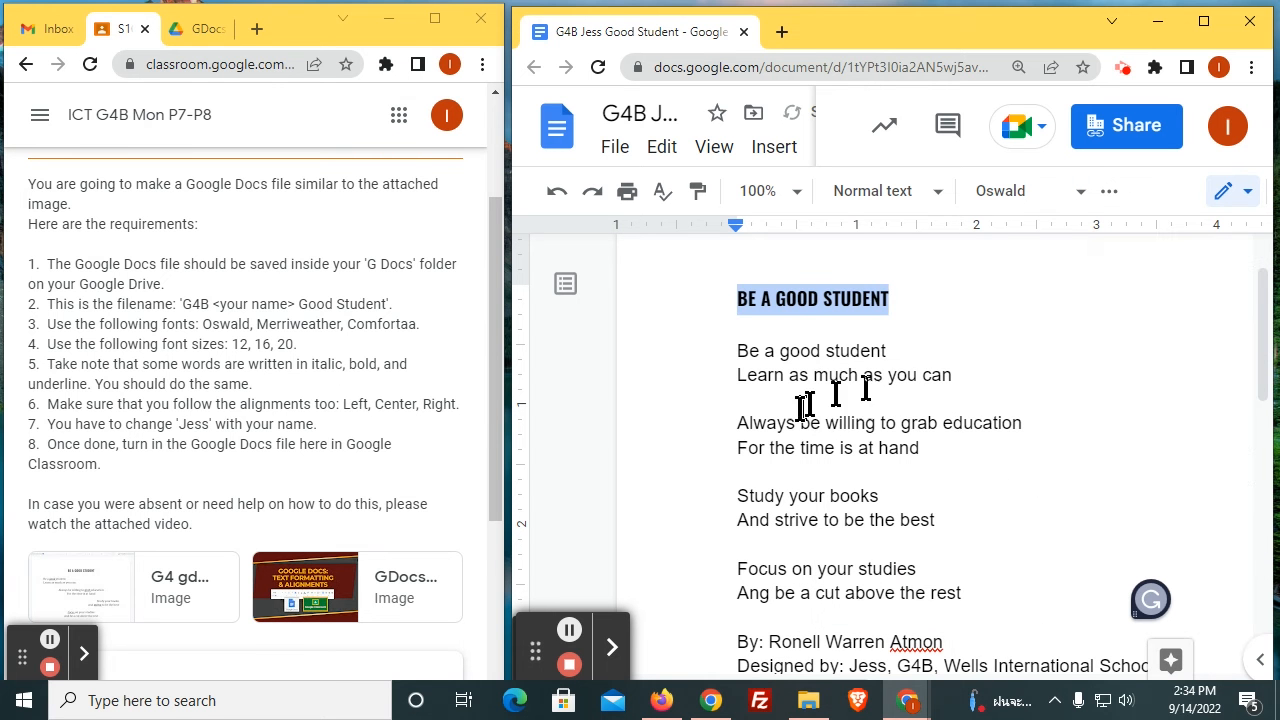
Step: Examine the stanzas' font in the sample image and compare it with the fonts listed in the assignment instructions
click(109, 608)
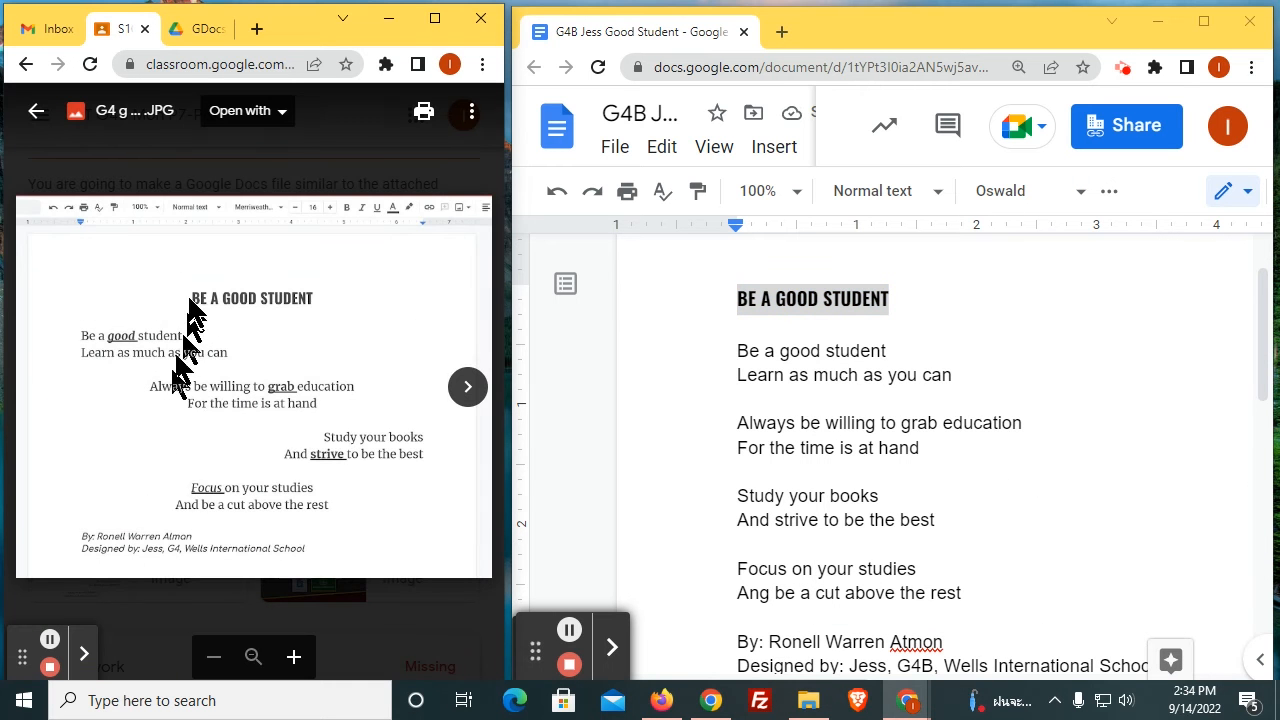
click(900, 295)
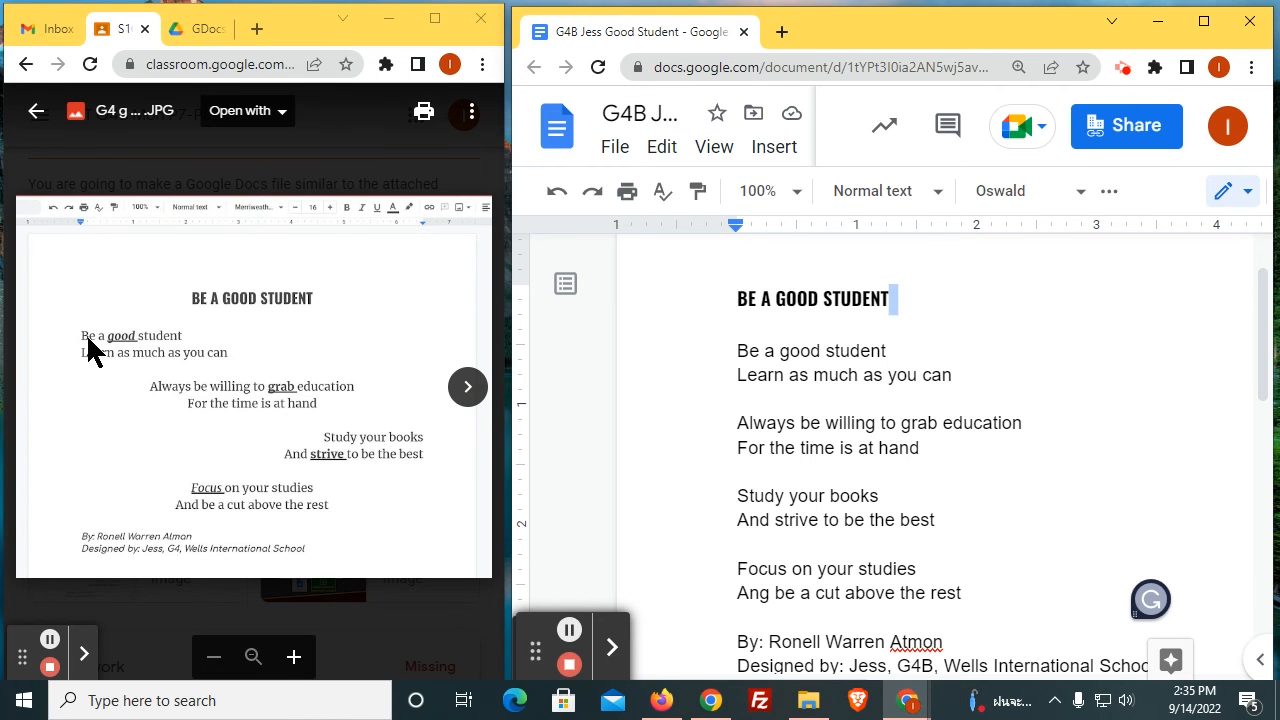
click(234, 186)
scroll(317, 330, up, 2)
double_click(288, 324)
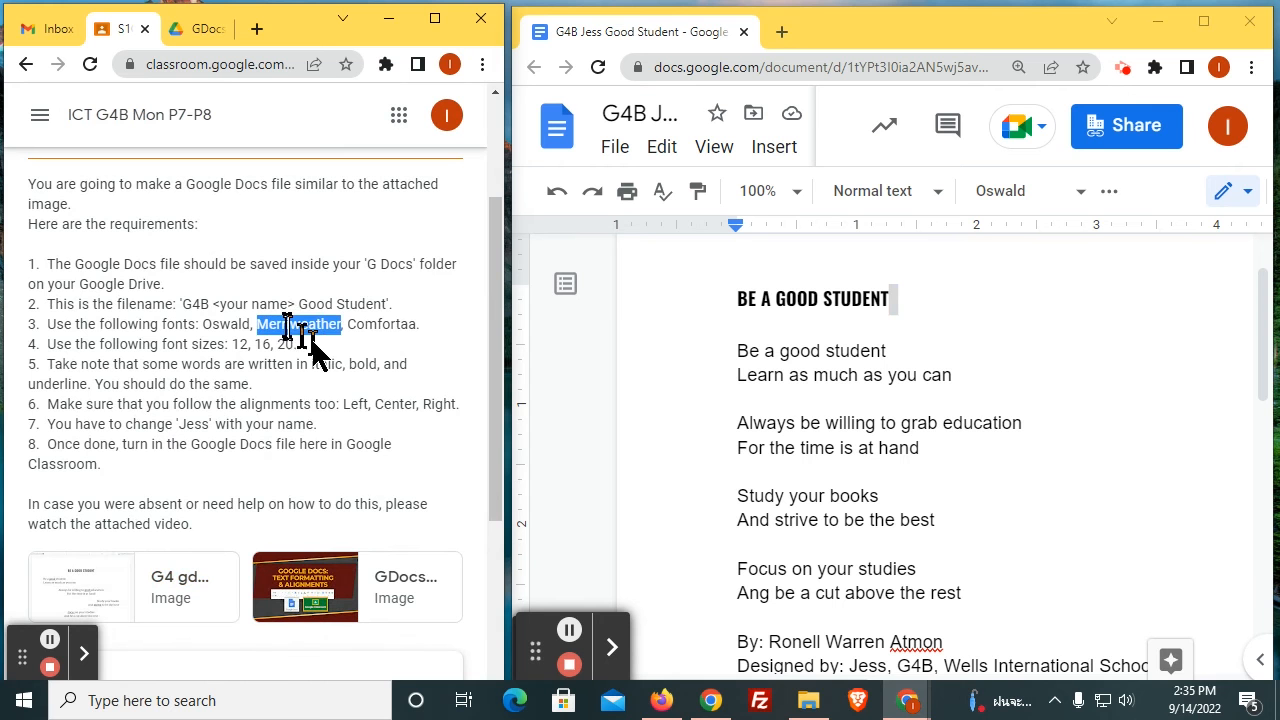
click(351, 363)
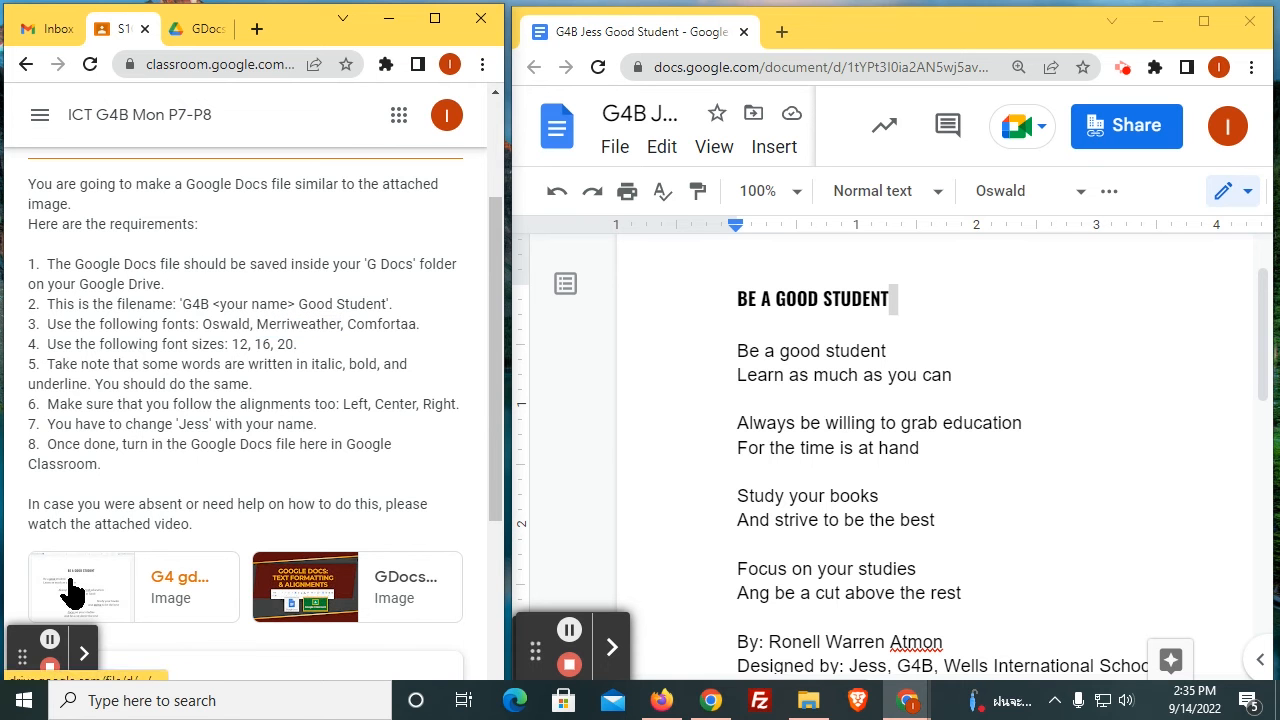
Step: Set the font of all four poem stanzas to Merriweather Normal, leaving the title and the credit lines as they are
drag(737, 352, 986, 392)
scroll(871, 486, down, 2)
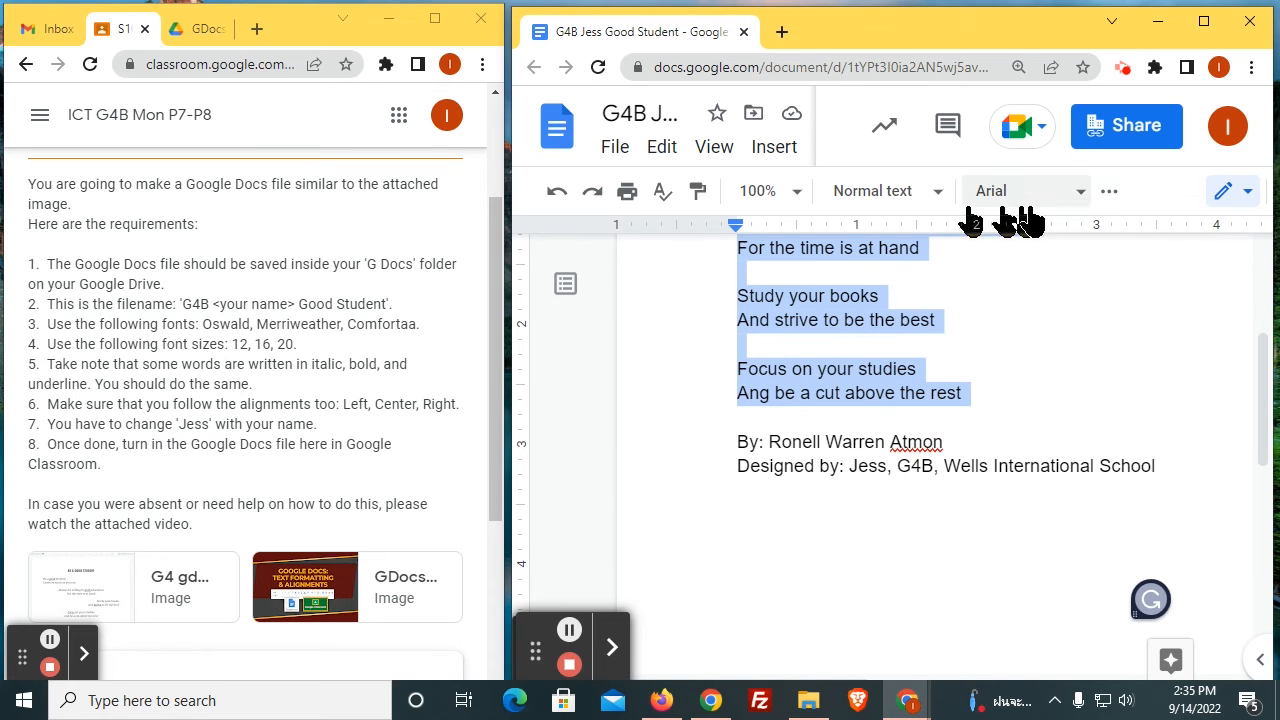
click(1068, 198)
mouse_move(1108, 412)
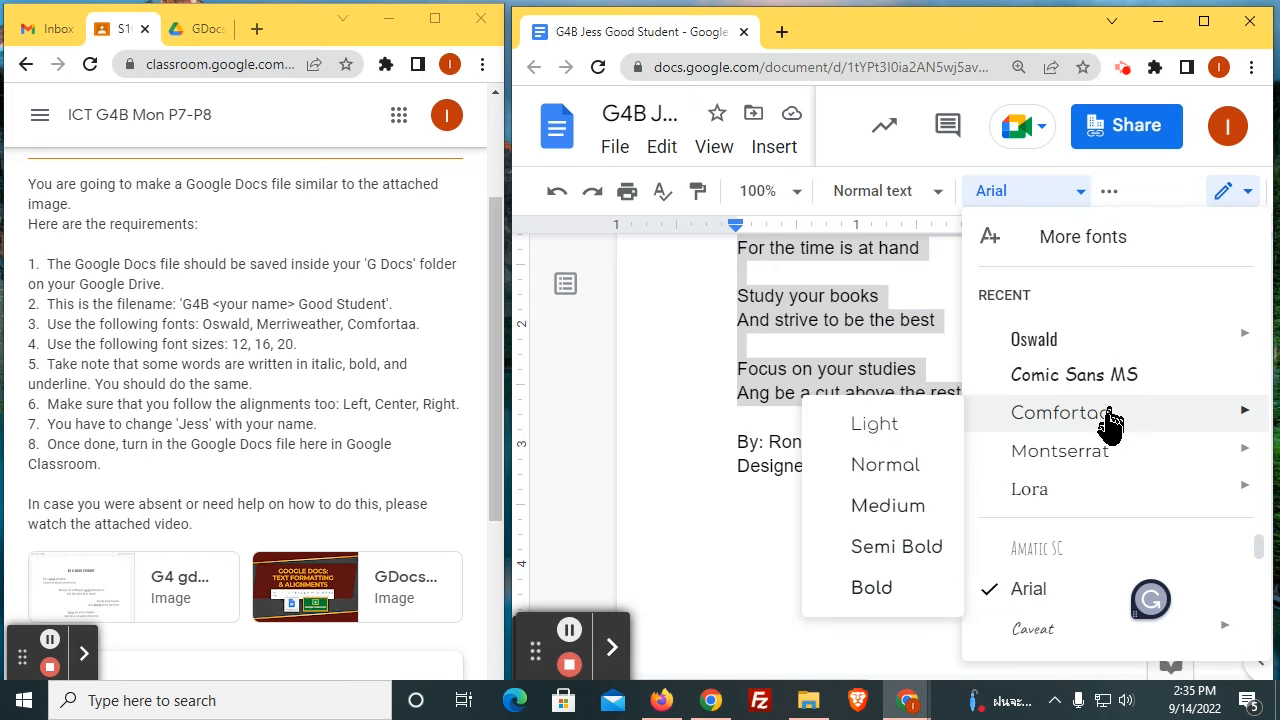
mouse_move(1207, 628)
drag(1262, 550, 1276, 614)
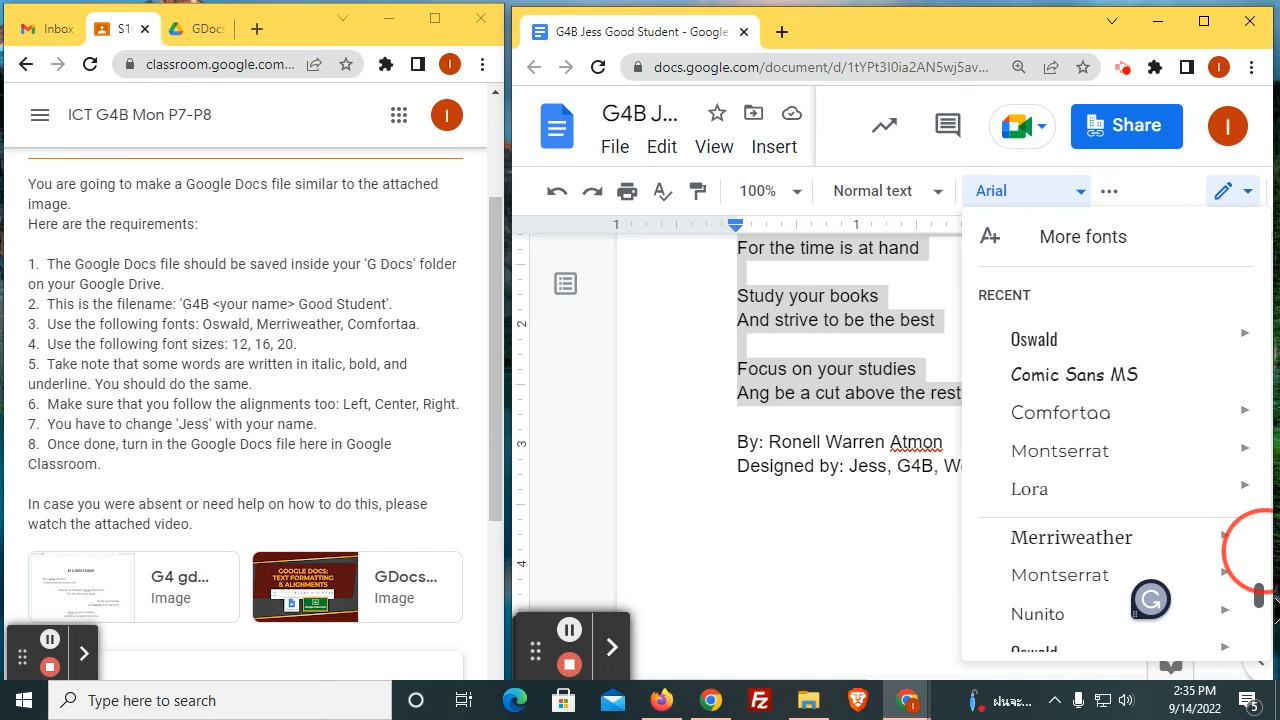
mouse_move(1087, 555)
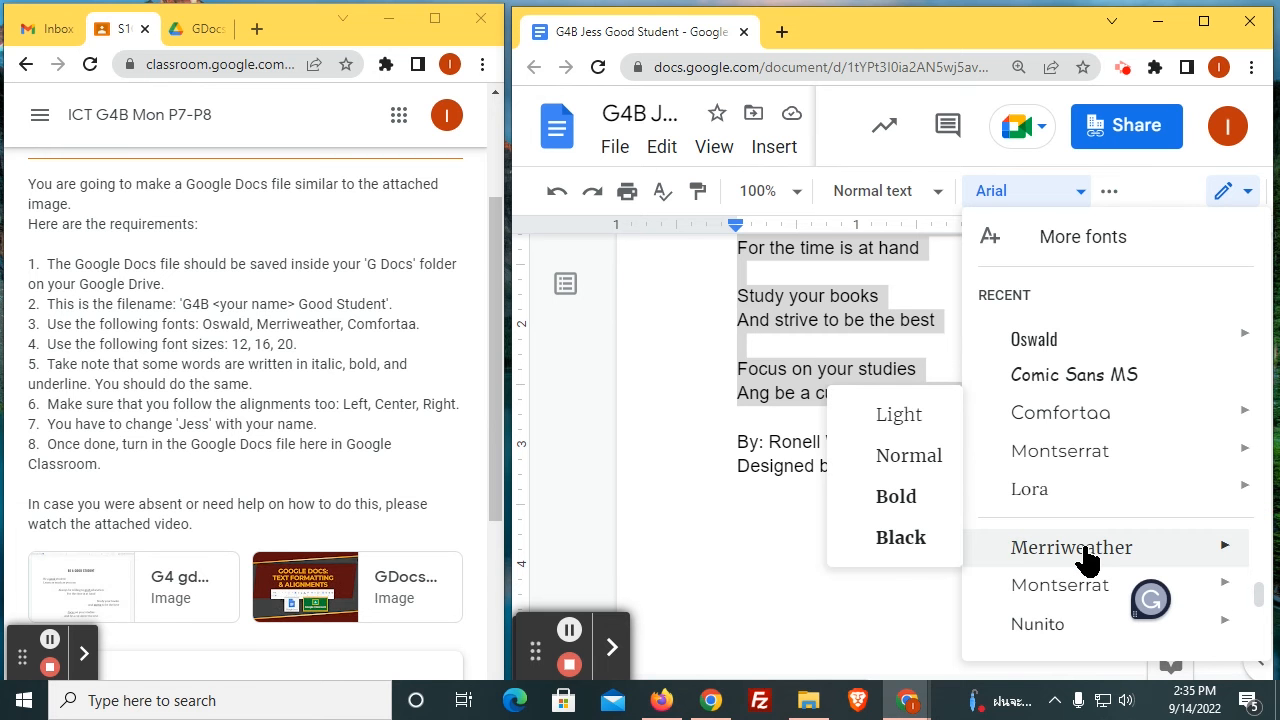
click(903, 456)
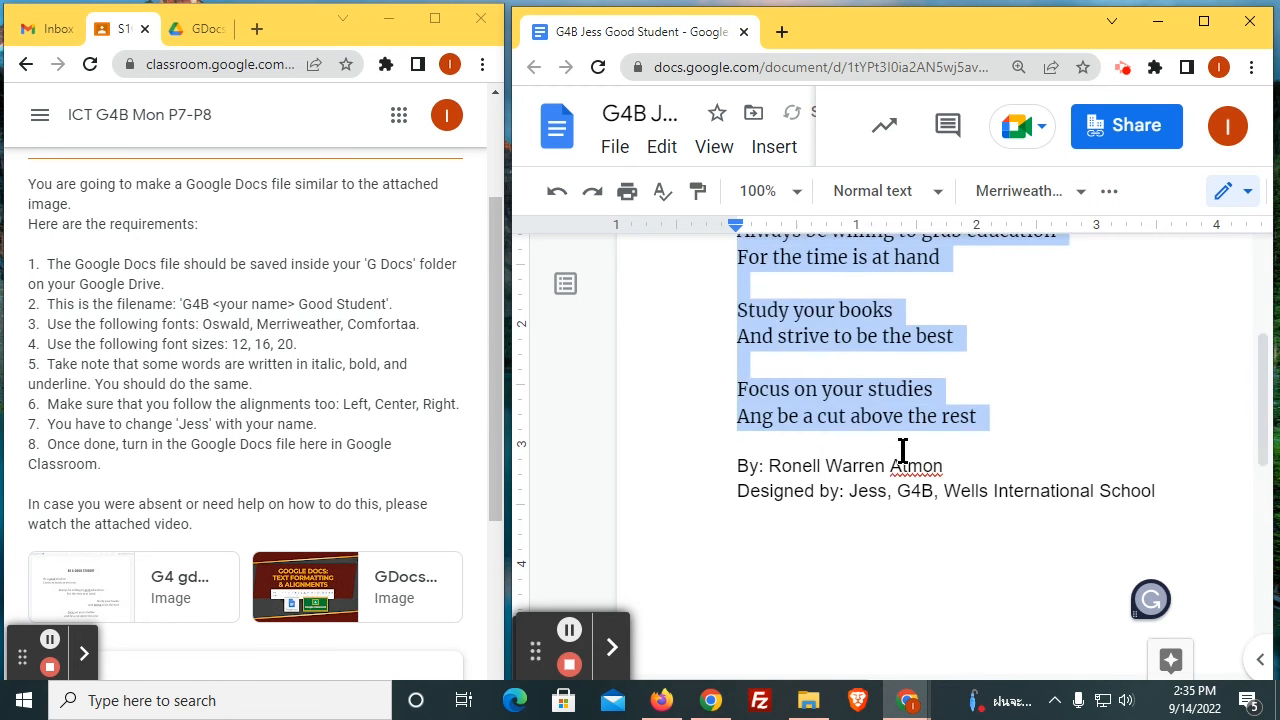
scroll(846, 410, up, 3)
click(845, 398)
Step: Check the credit lines in the sample image and set the "By" and "Designed by" lines to Comfortaa Normal
click(86, 586)
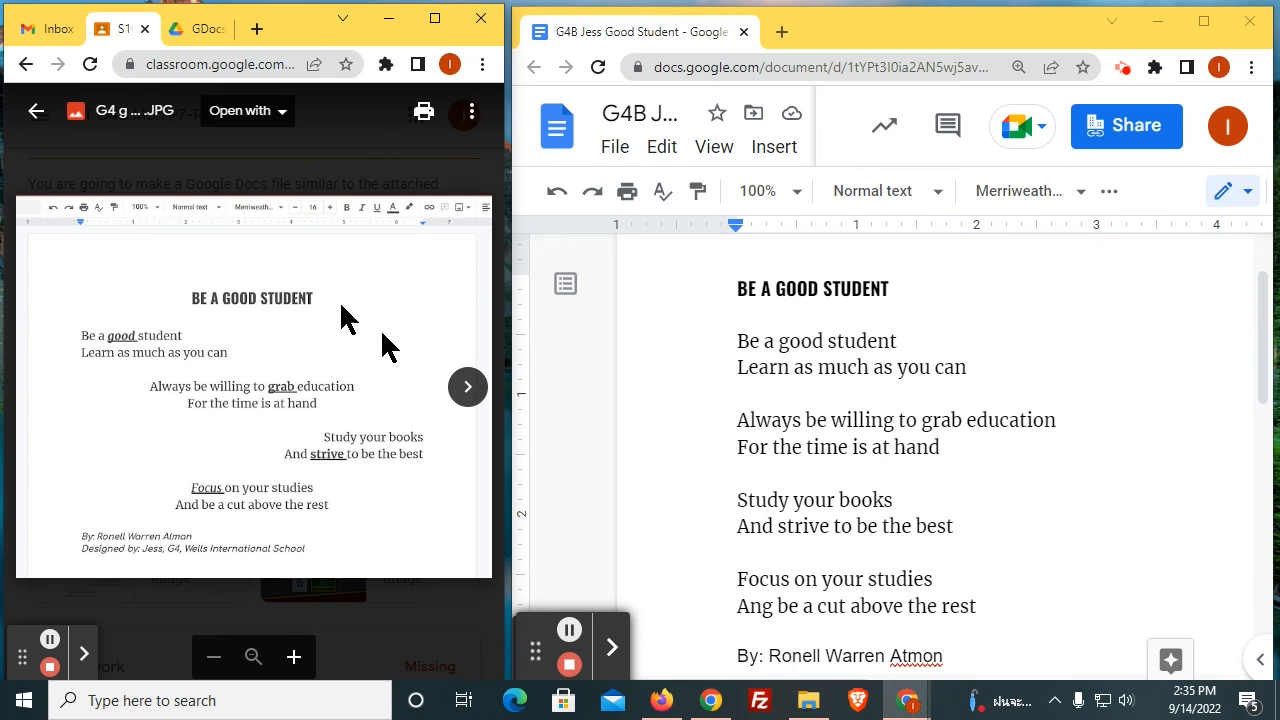
click(309, 172)
scroll(356, 350, up, 1)
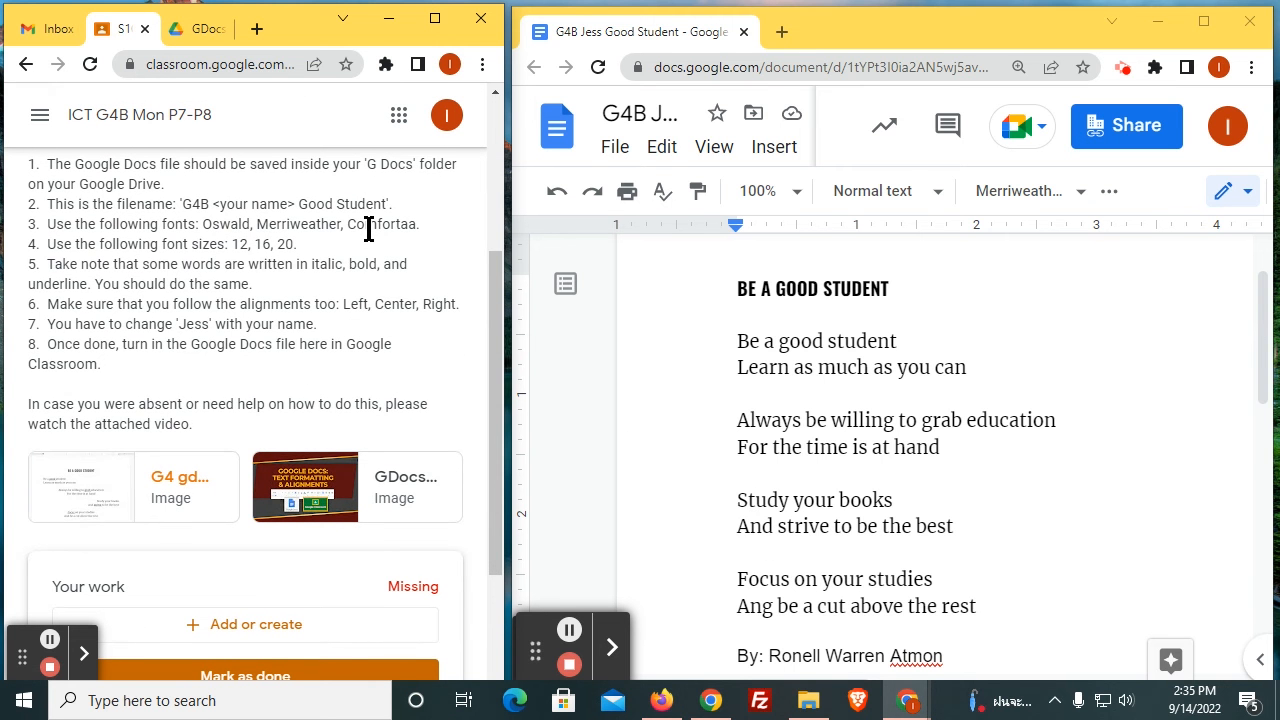
scroll(830, 440, down, 3)
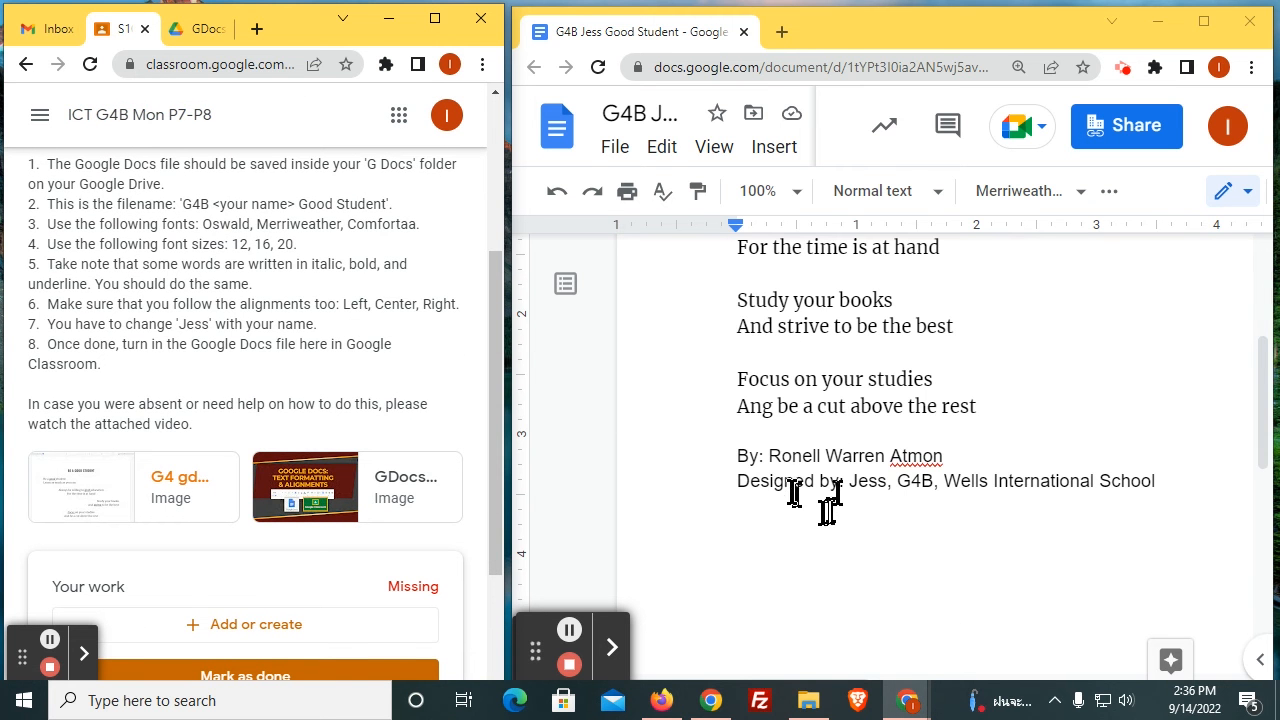
drag(733, 460, 1206, 480)
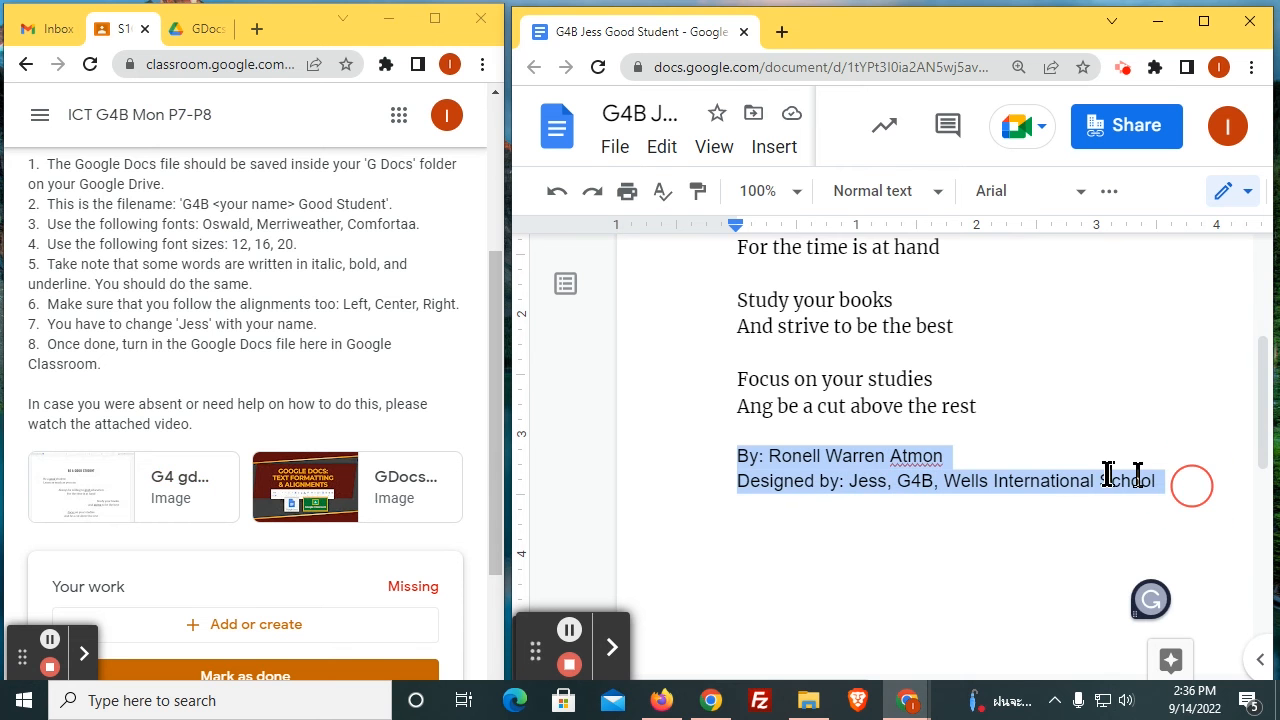
click(1078, 191)
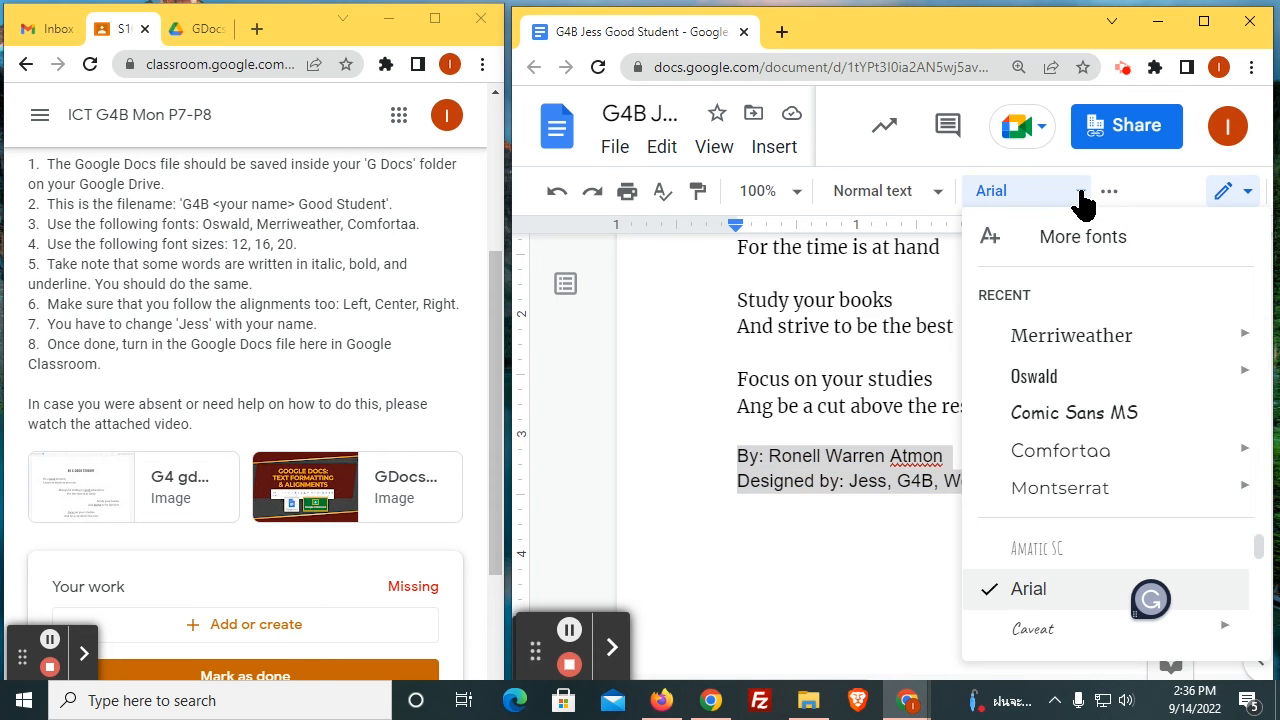
mouse_move(1105, 460)
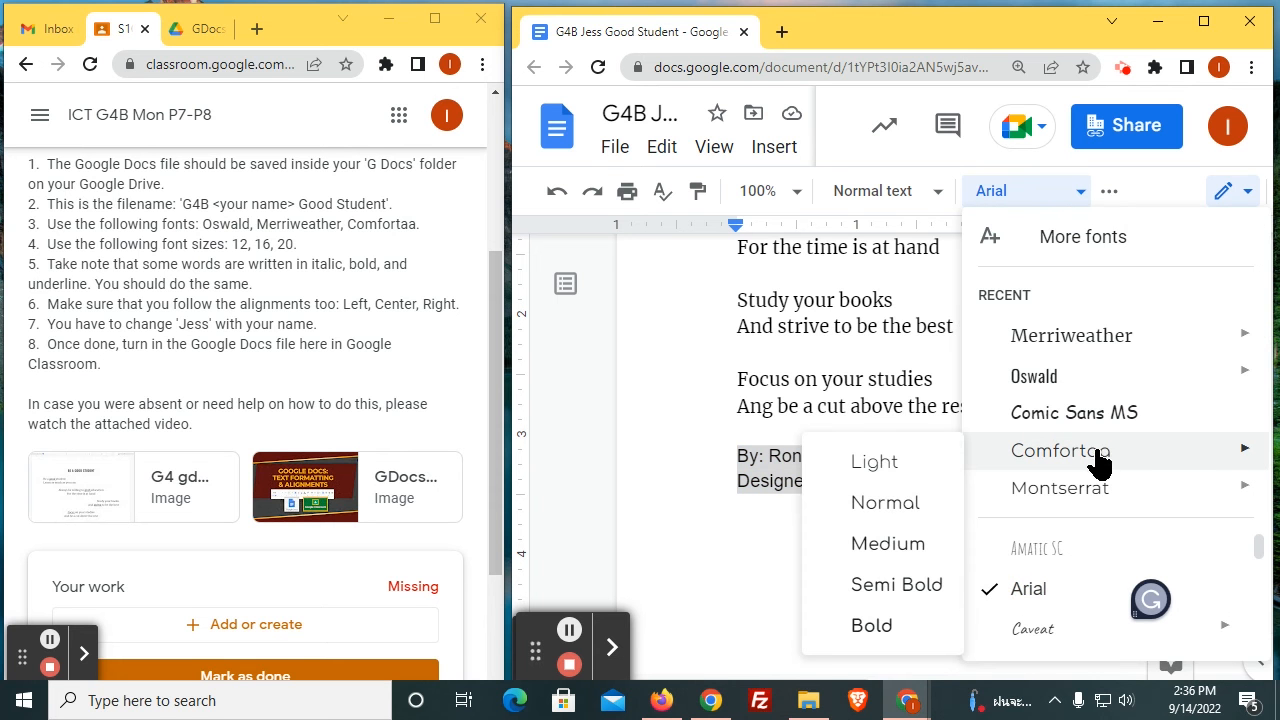
click(906, 505)
click(902, 407)
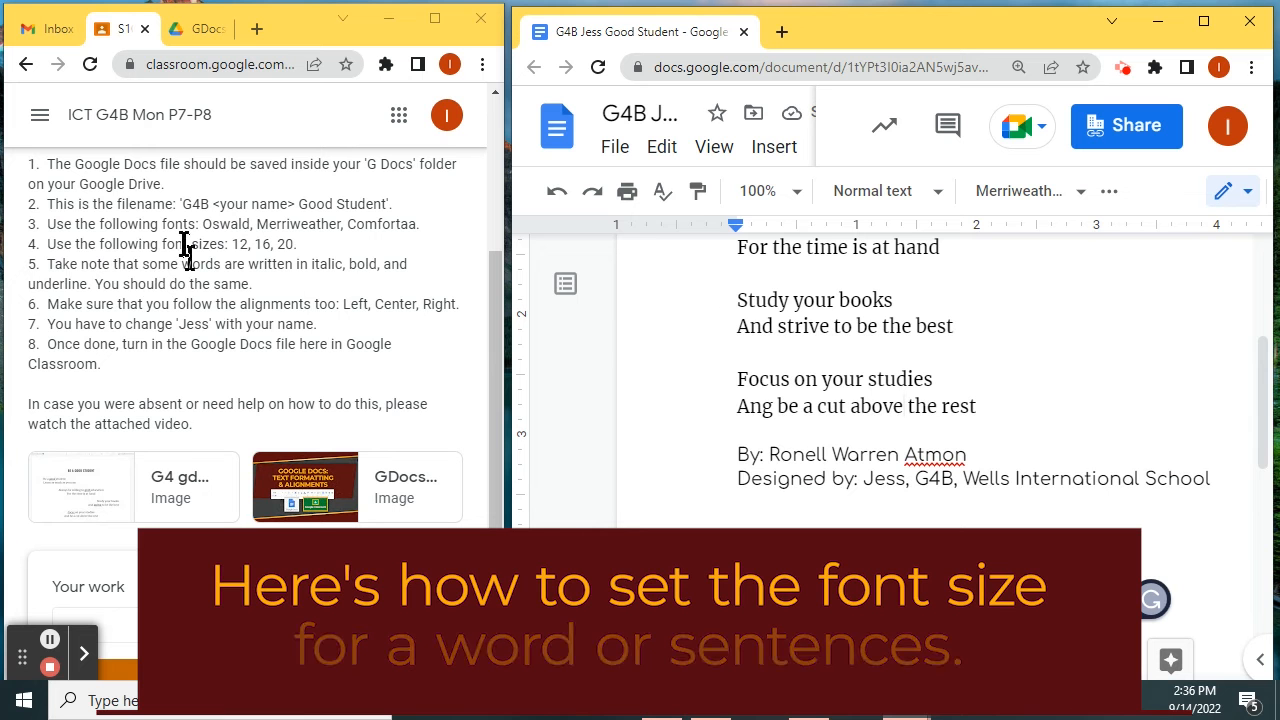
Step: Compare with the sample image and set the font size of the two credit lines below the poem to 12
scroll(900, 430, up, 2)
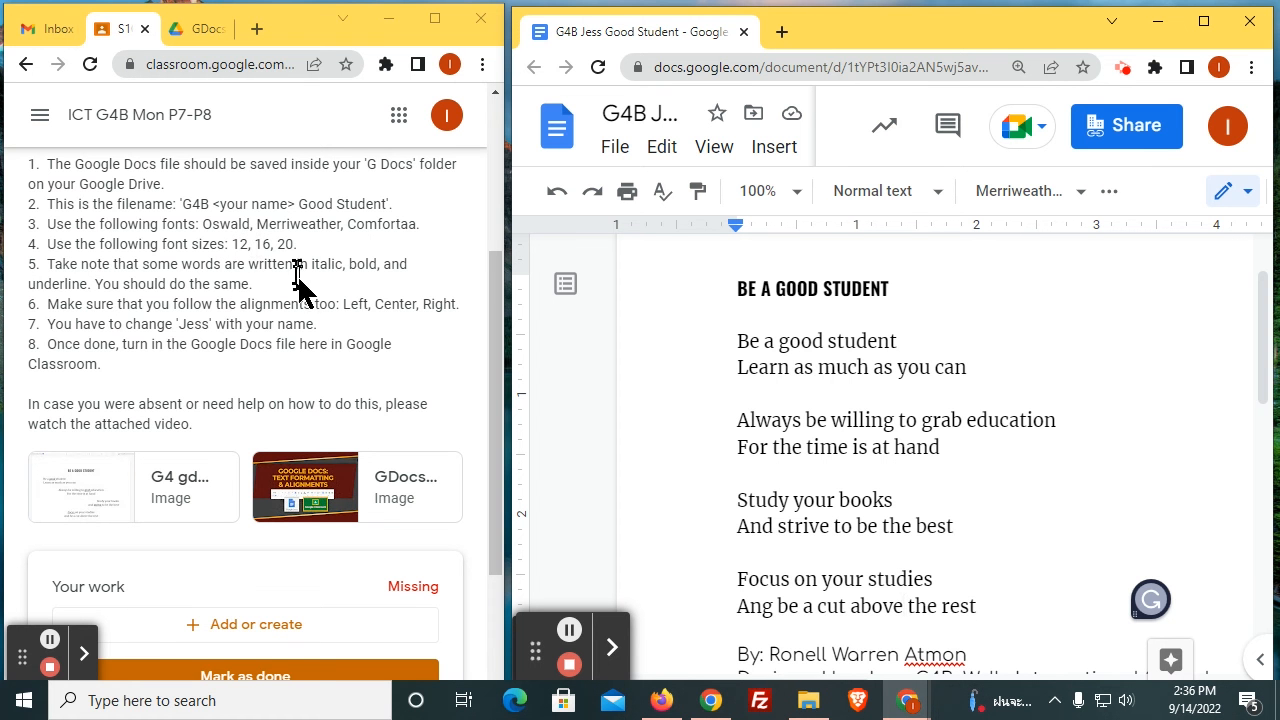
click(80, 490)
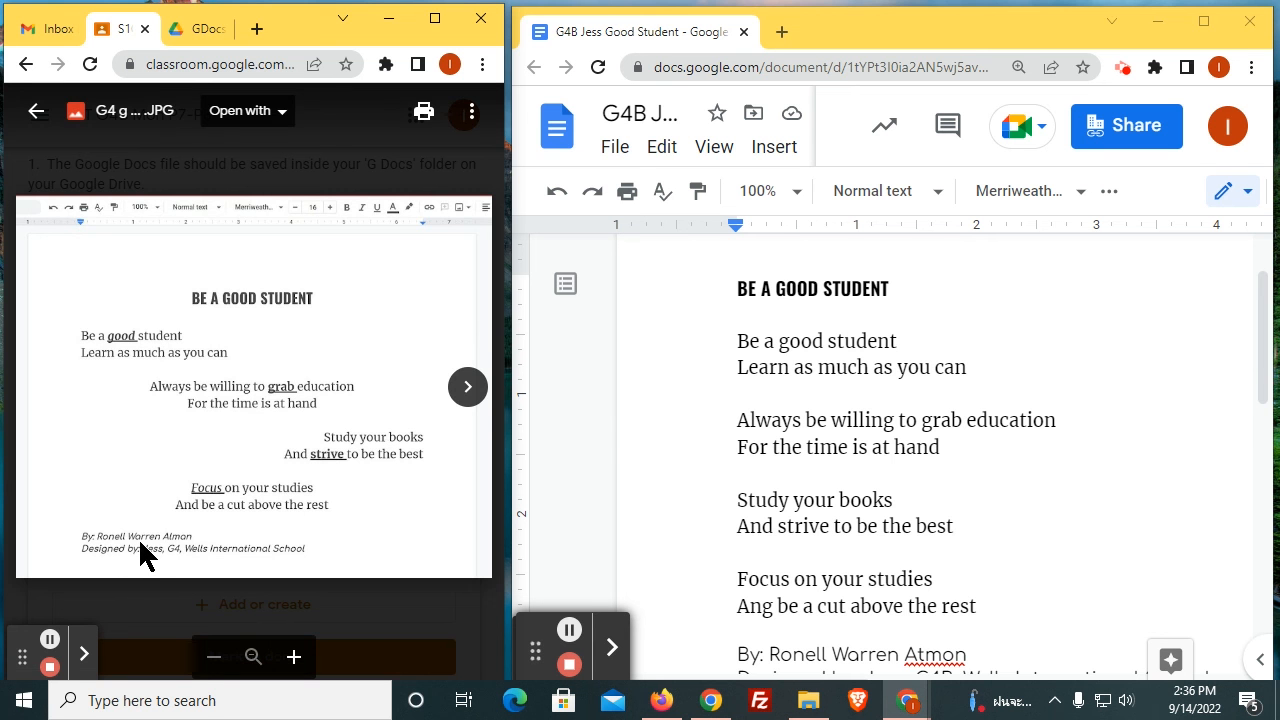
click(752, 420)
scroll(785, 380, down, 3)
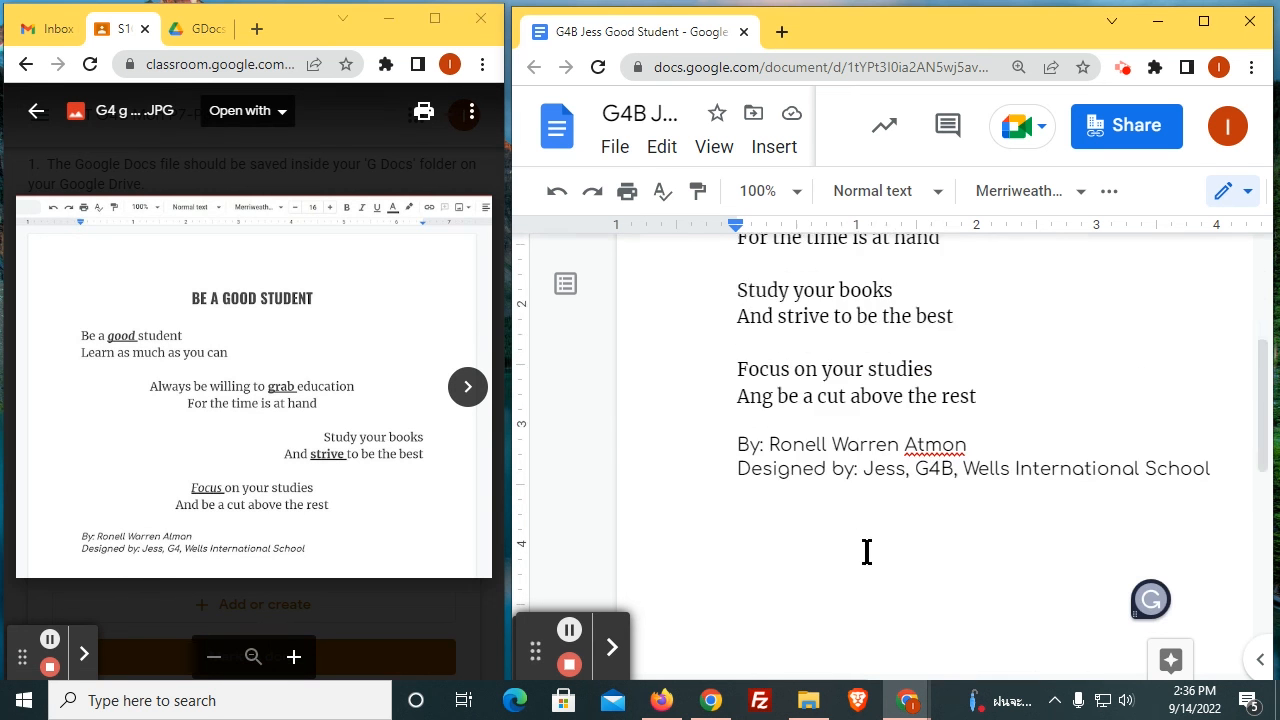
drag(737, 355, 1212, 376)
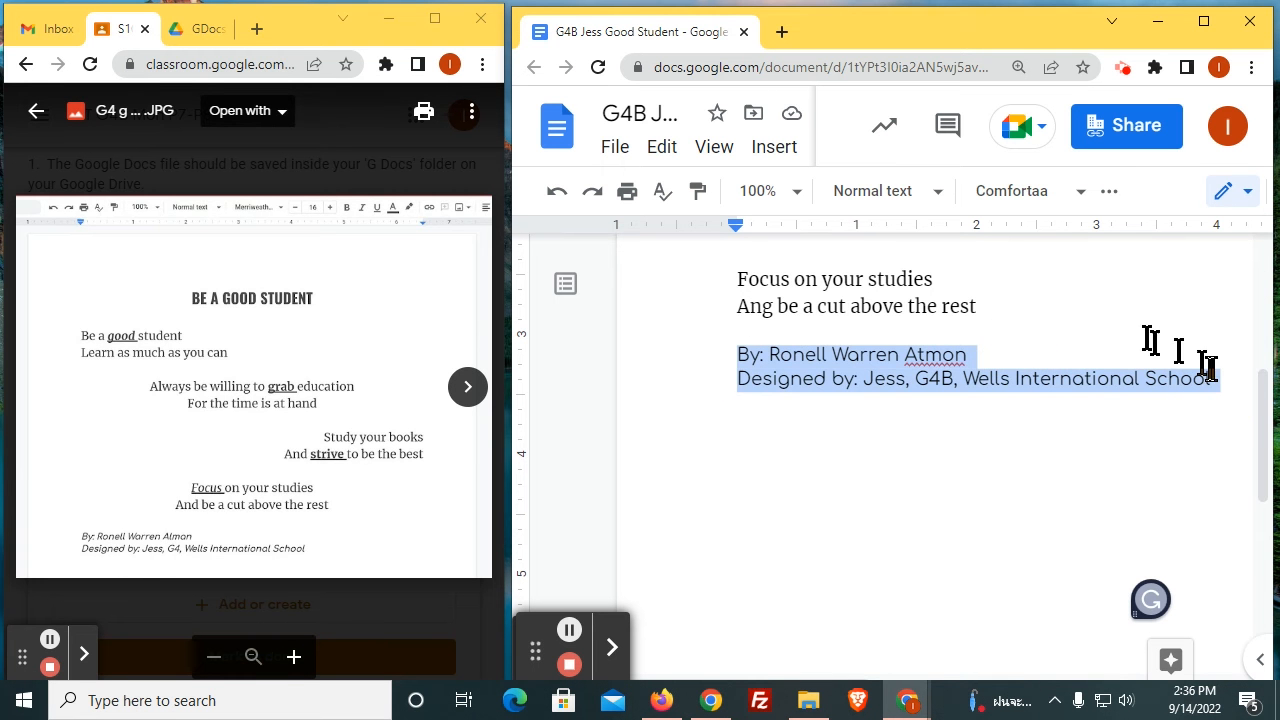
click(1109, 192)
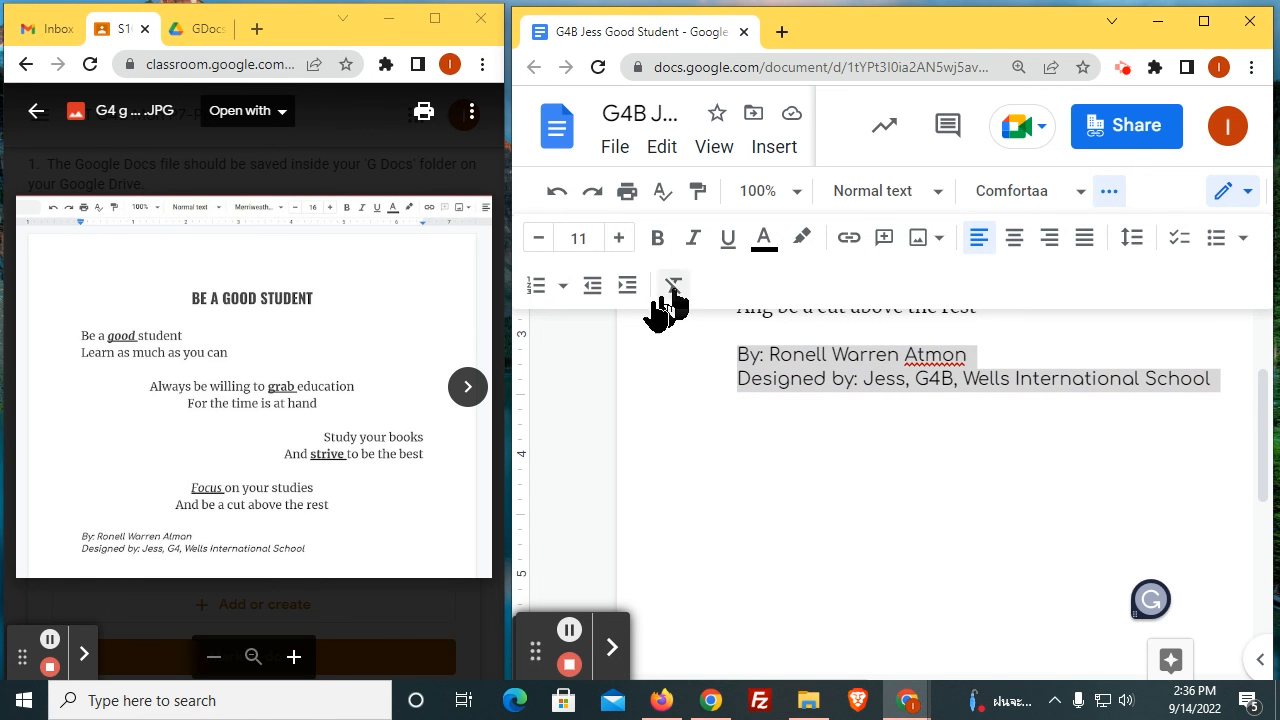
click(619, 238)
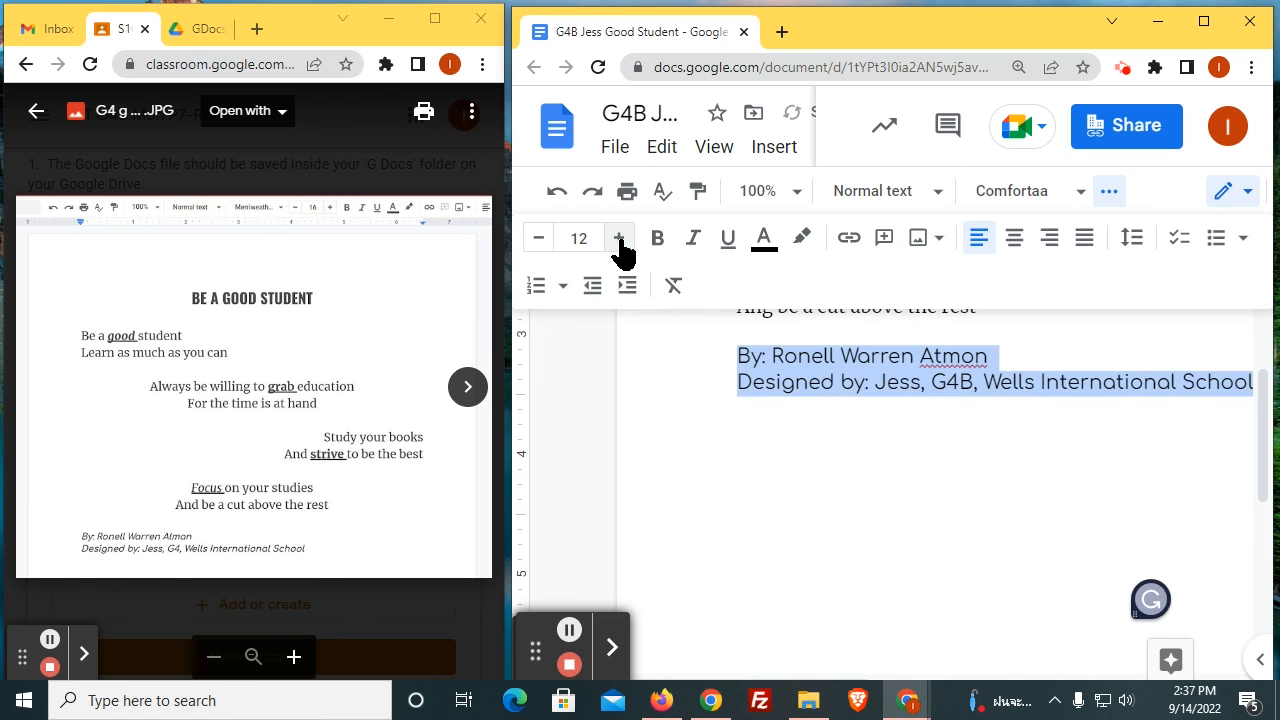
Step: Check the required font sizes in the assignment instructions and increase the four stanzas' font size to 15
click(245, 180)
scroll(298, 395, up, 3)
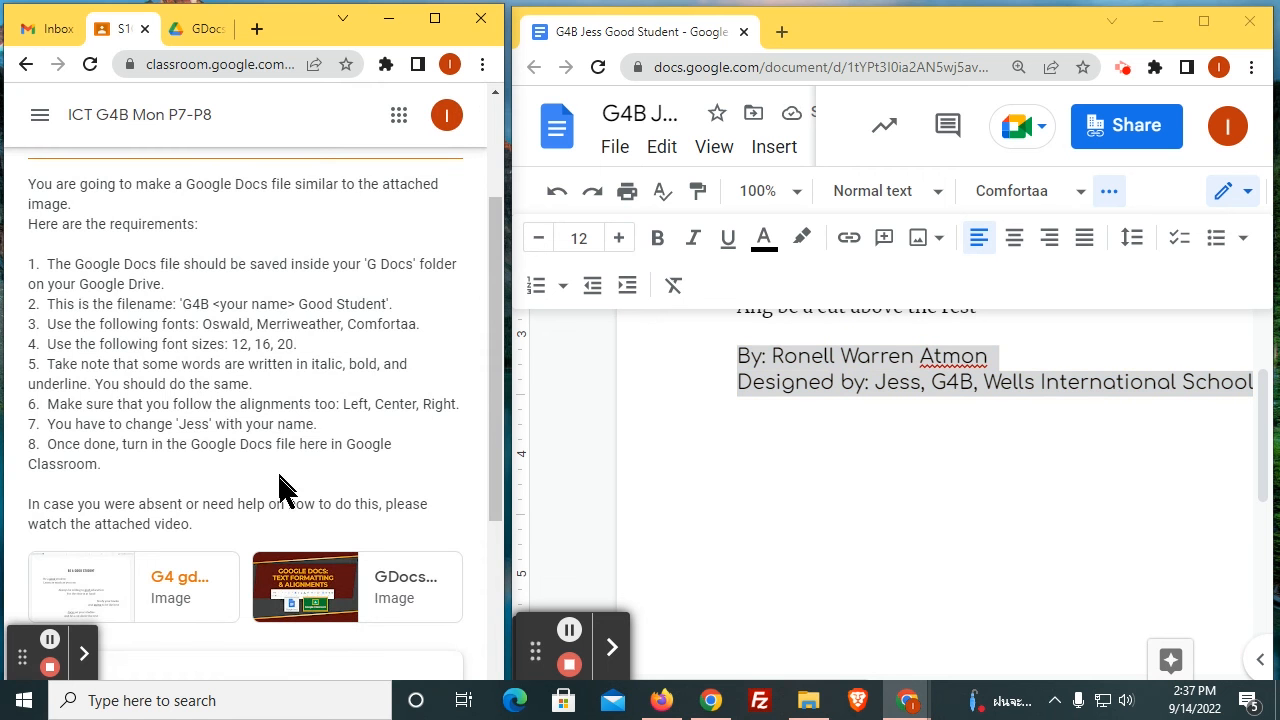
click(795, 417)
scroll(888, 437, up, 2)
scroll(840, 480, up, 1)
click(712, 340)
drag(712, 340, 987, 512)
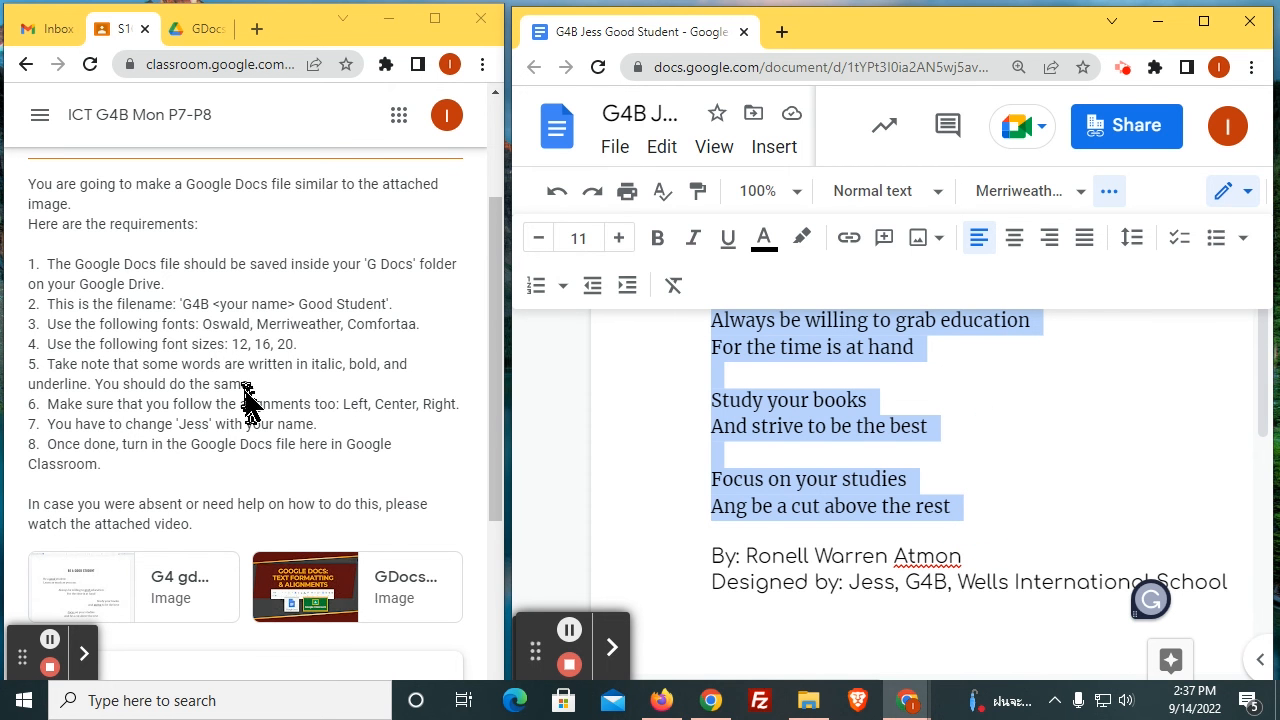
click(620, 239)
click(620, 239)
click(620, 239)
click(620, 239)
click(620, 239)
click(886, 449)
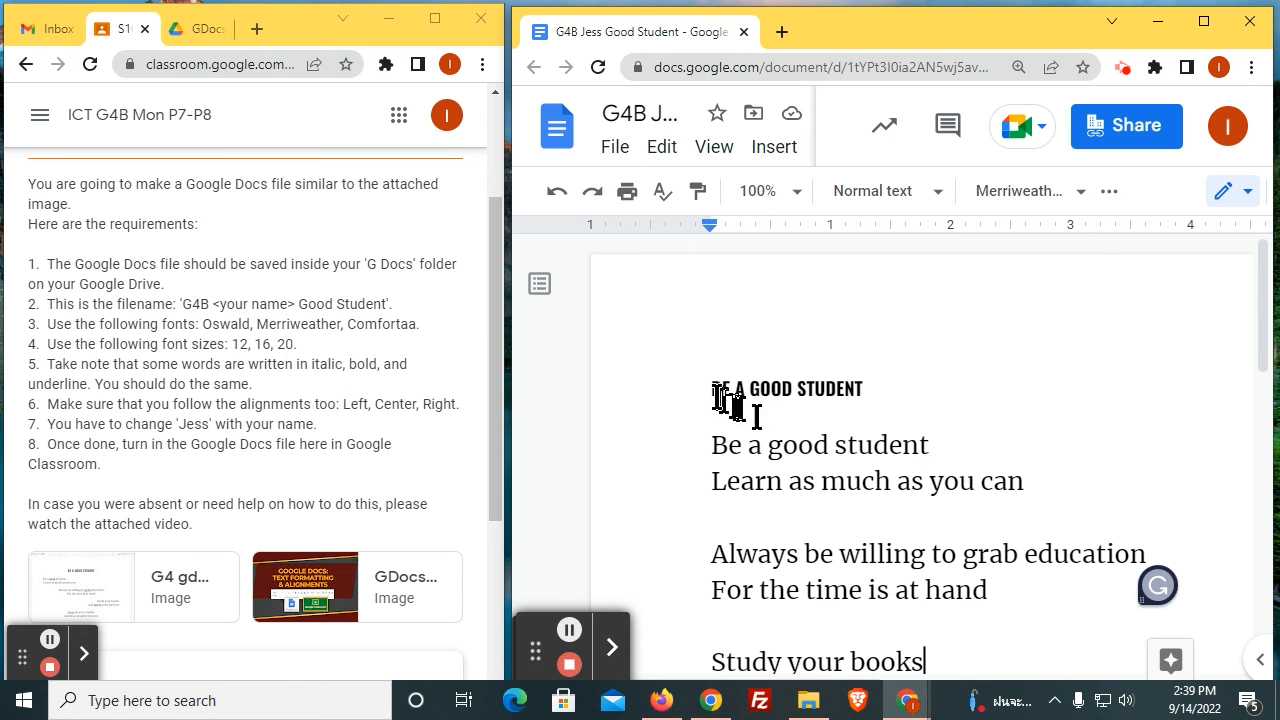
Step: Set the font size of the title "BE A GOOD STUDENT" to 20
drag(712, 390, 872, 390)
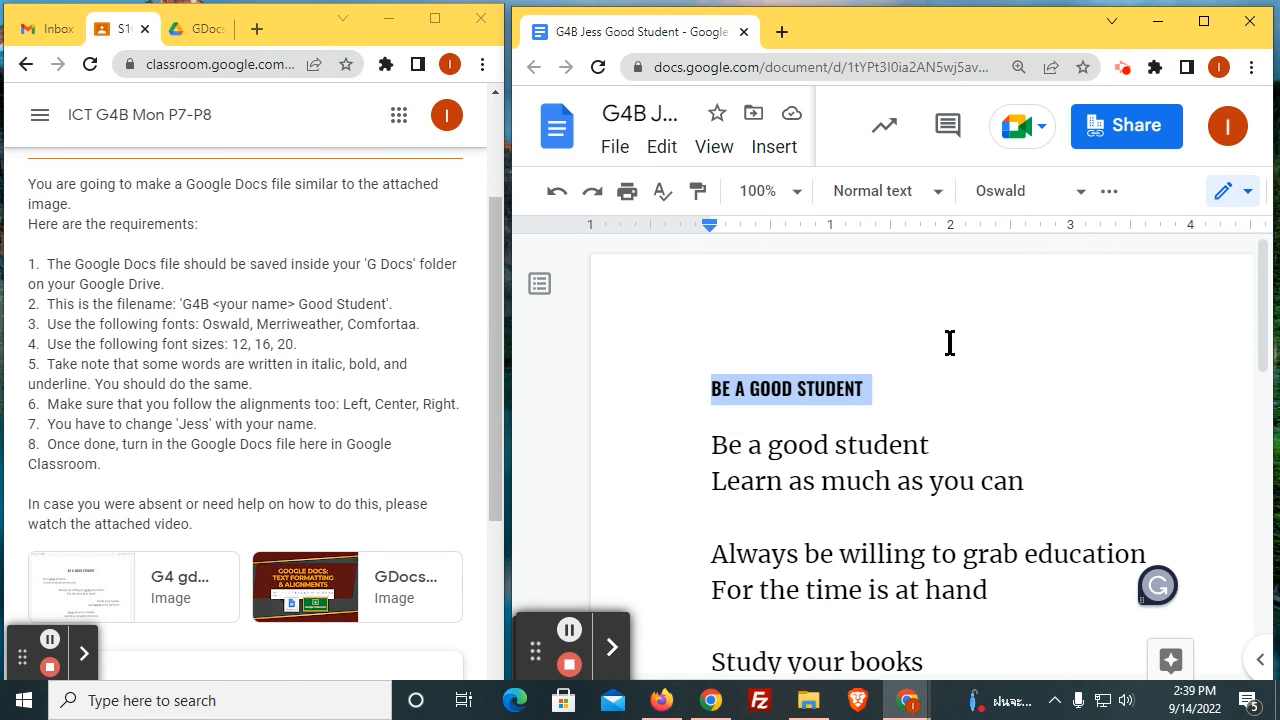
click(1107, 192)
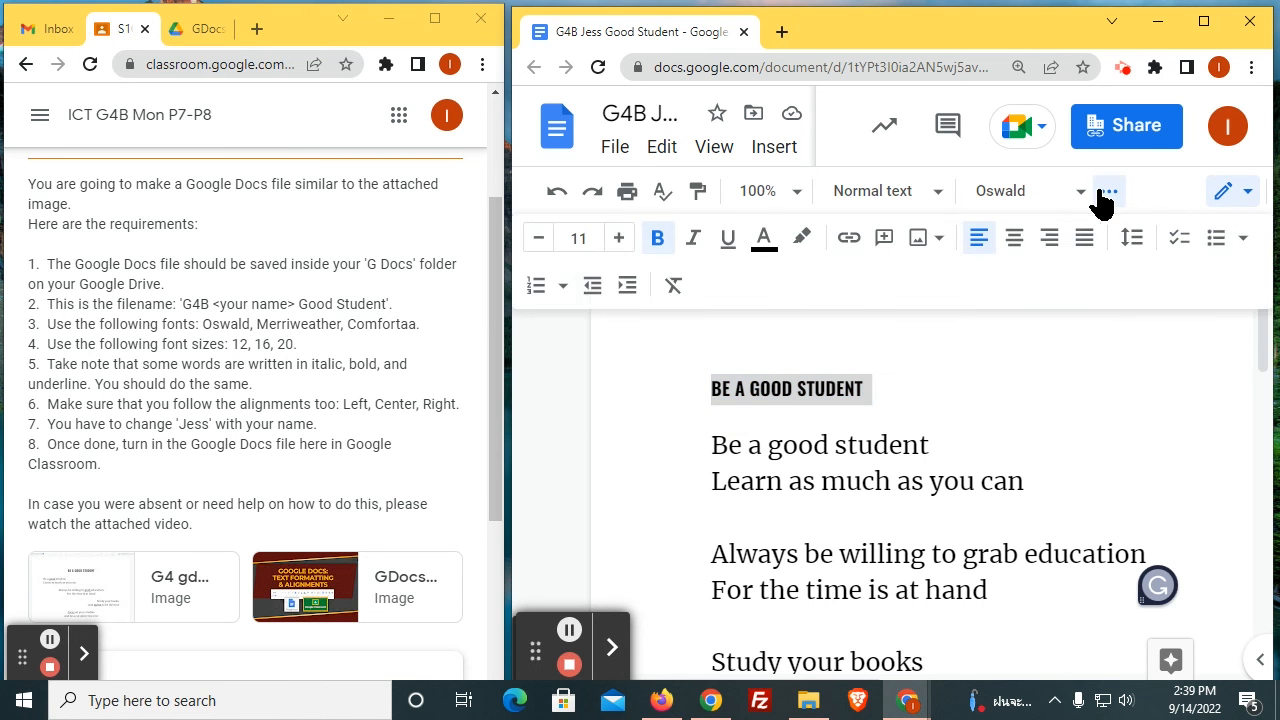
click(574, 240)
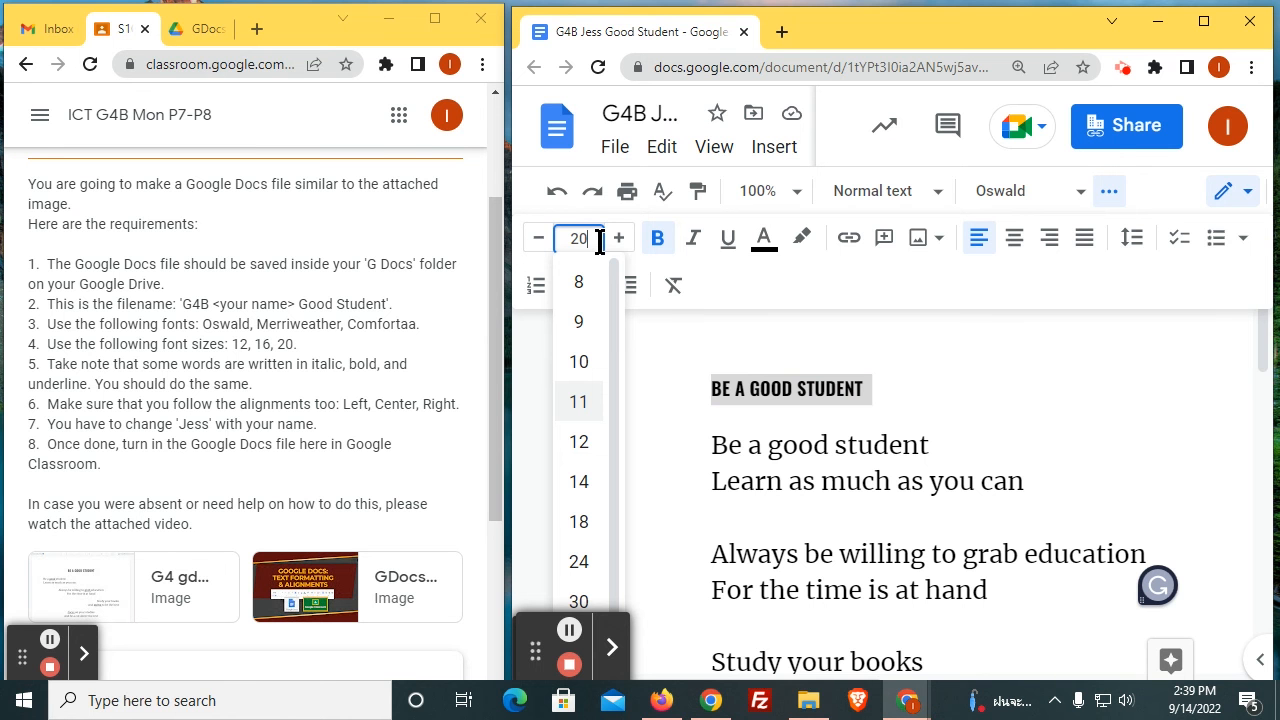
text(20)
key(Return)
click(888, 455)
click(821, 400)
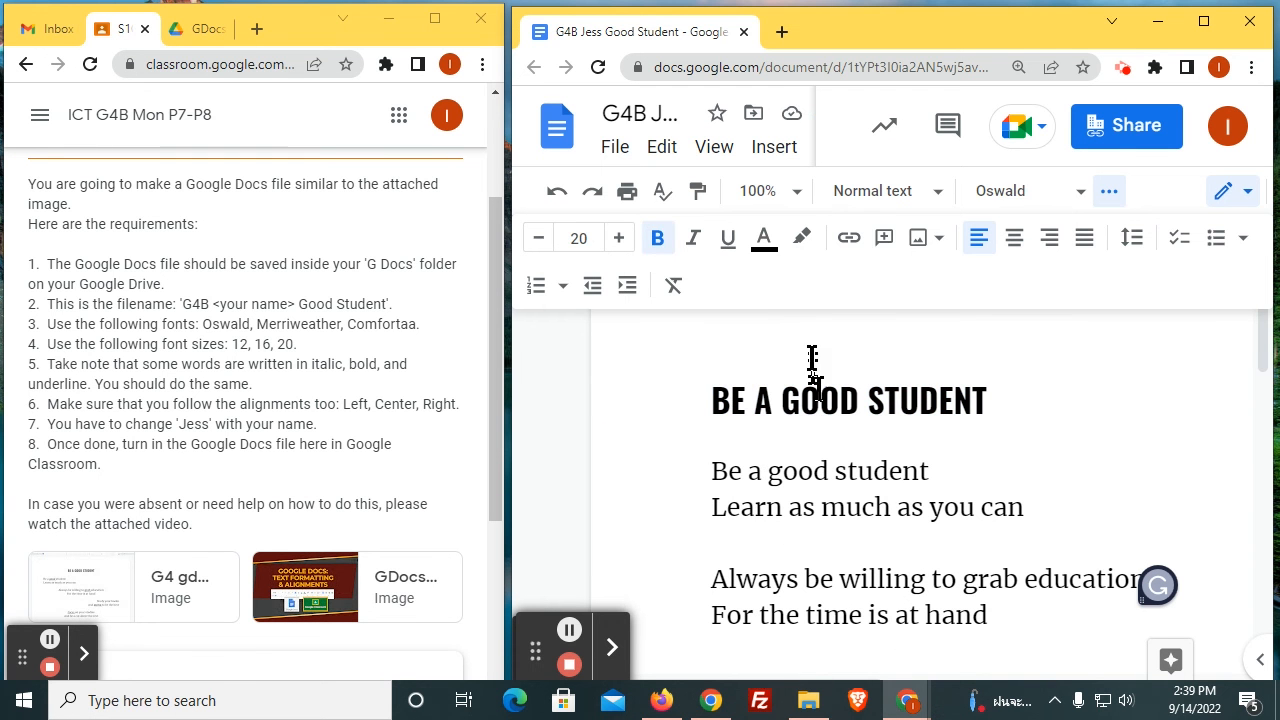
Step: Set the document zoom to 75% and collapse the extra formatting controls
click(797, 195)
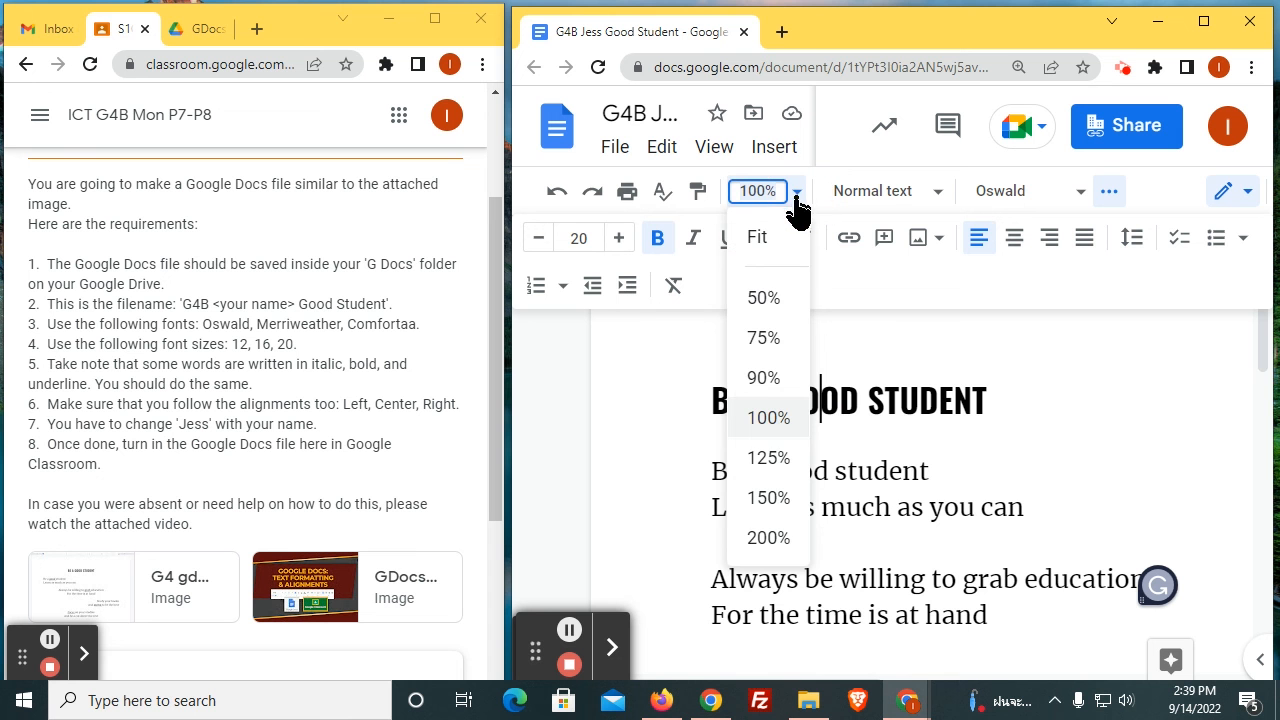
click(765, 340)
click(918, 555)
scroll(941, 476, down, 1)
scroll(1100, 400, up, 1)
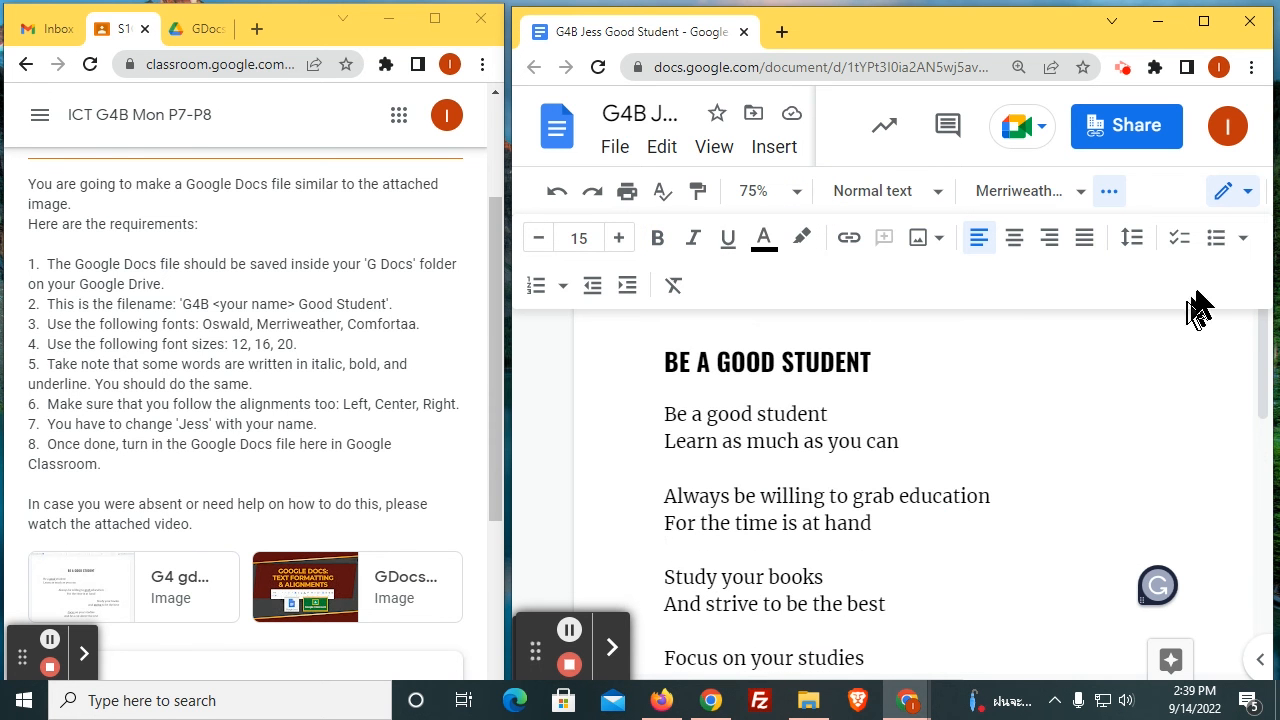
click(1109, 193)
scroll(957, 434, down, 1)
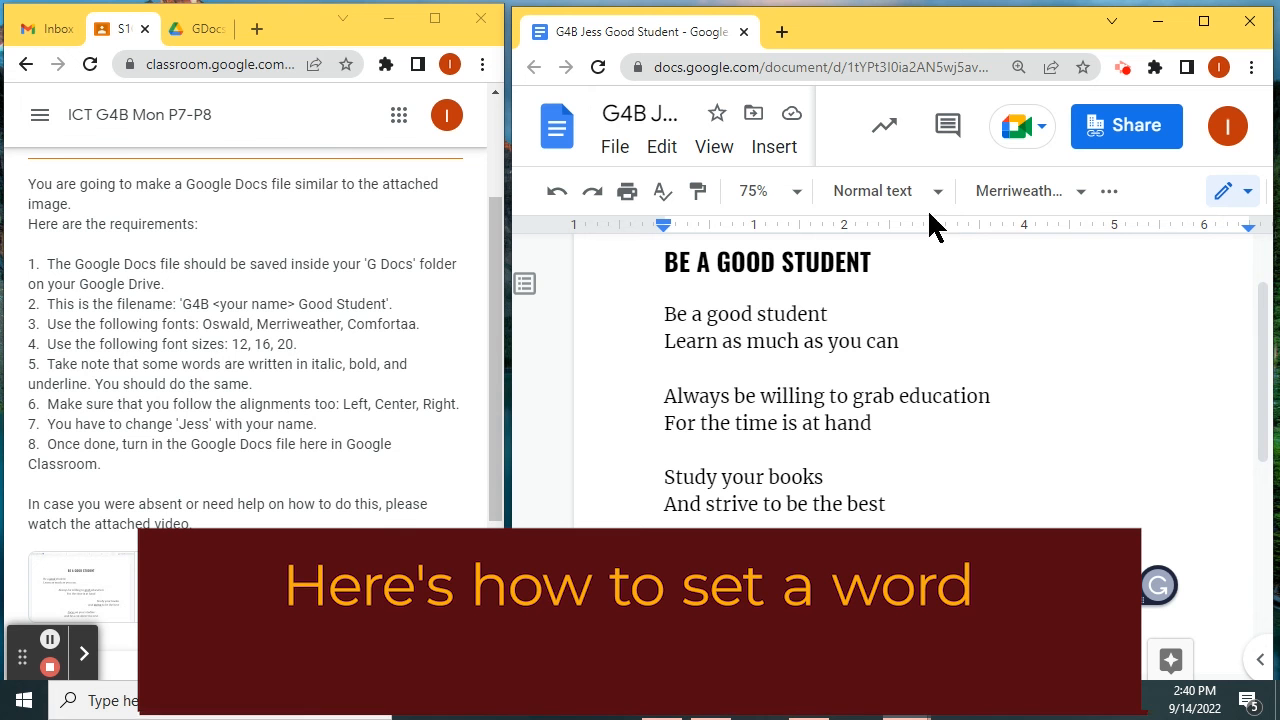
Step: Open the sample image for comparison and make the word "good" in the first stanza bold, italic and underlined
click(1108, 196)
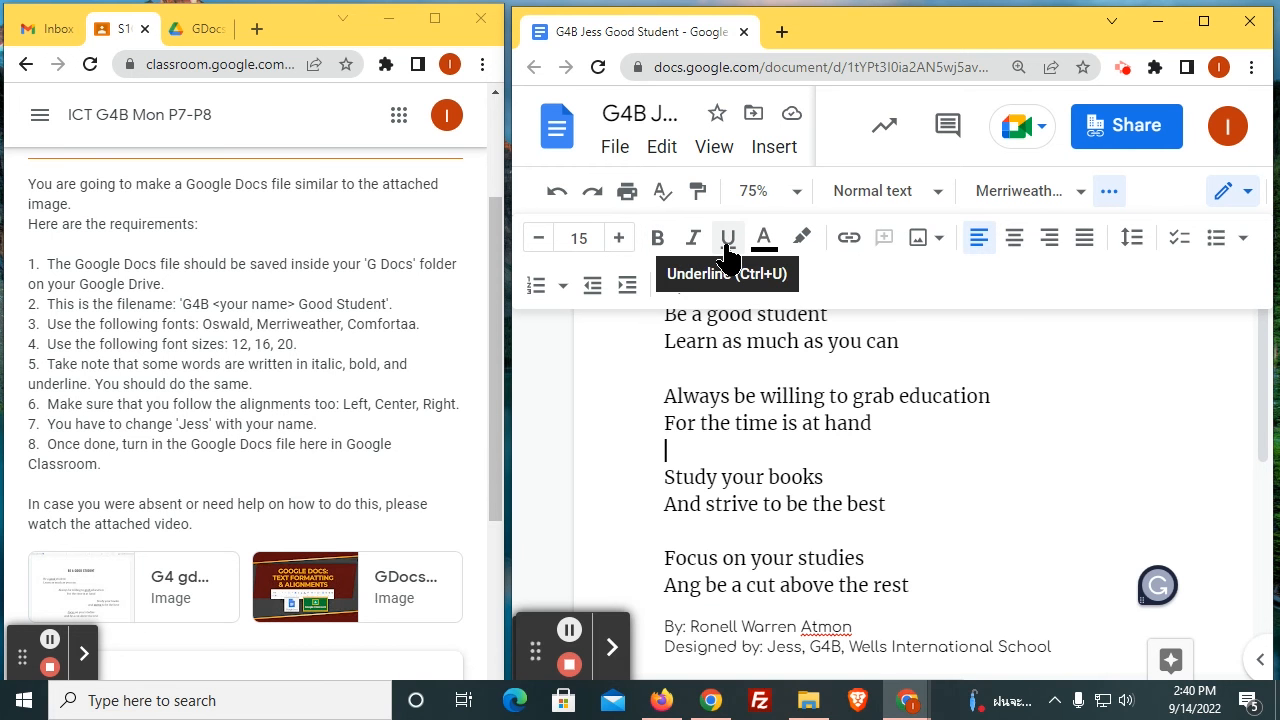
click(786, 372)
scroll(789, 379, up, 1)
click(94, 605)
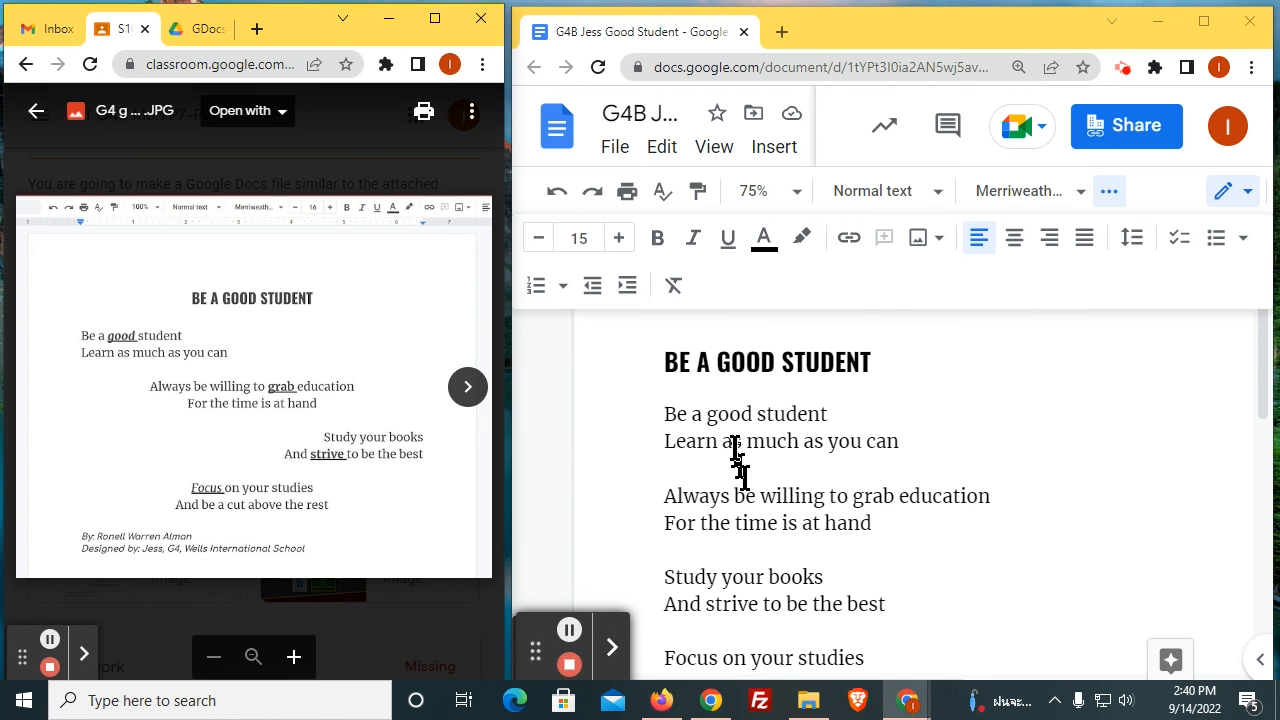
drag(709, 414, 752, 414)
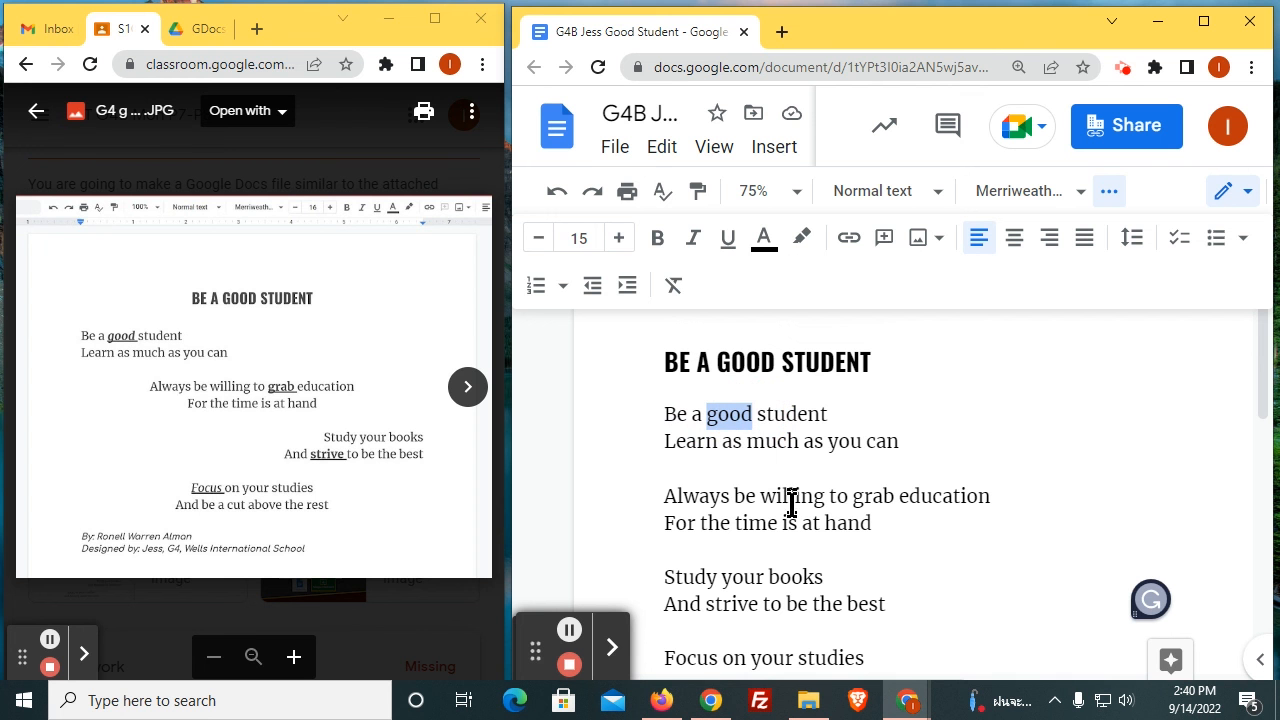
click(659, 242)
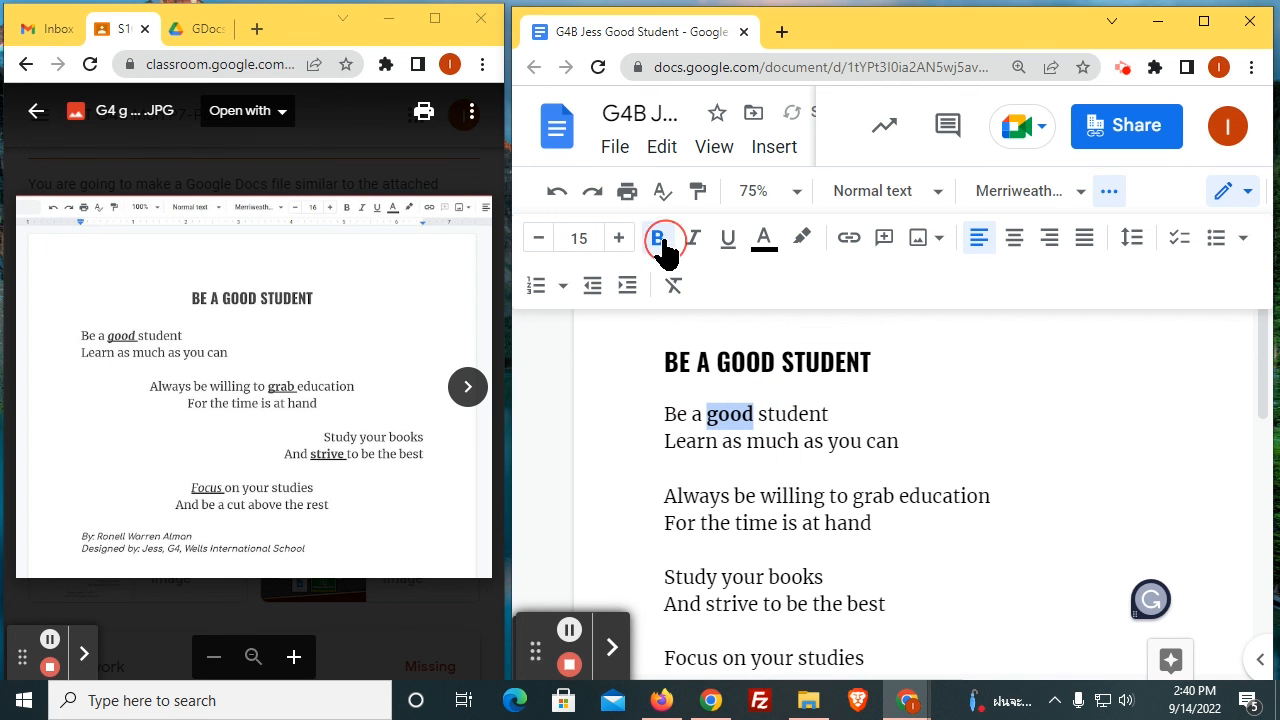
click(688, 248)
click(728, 252)
click(826, 416)
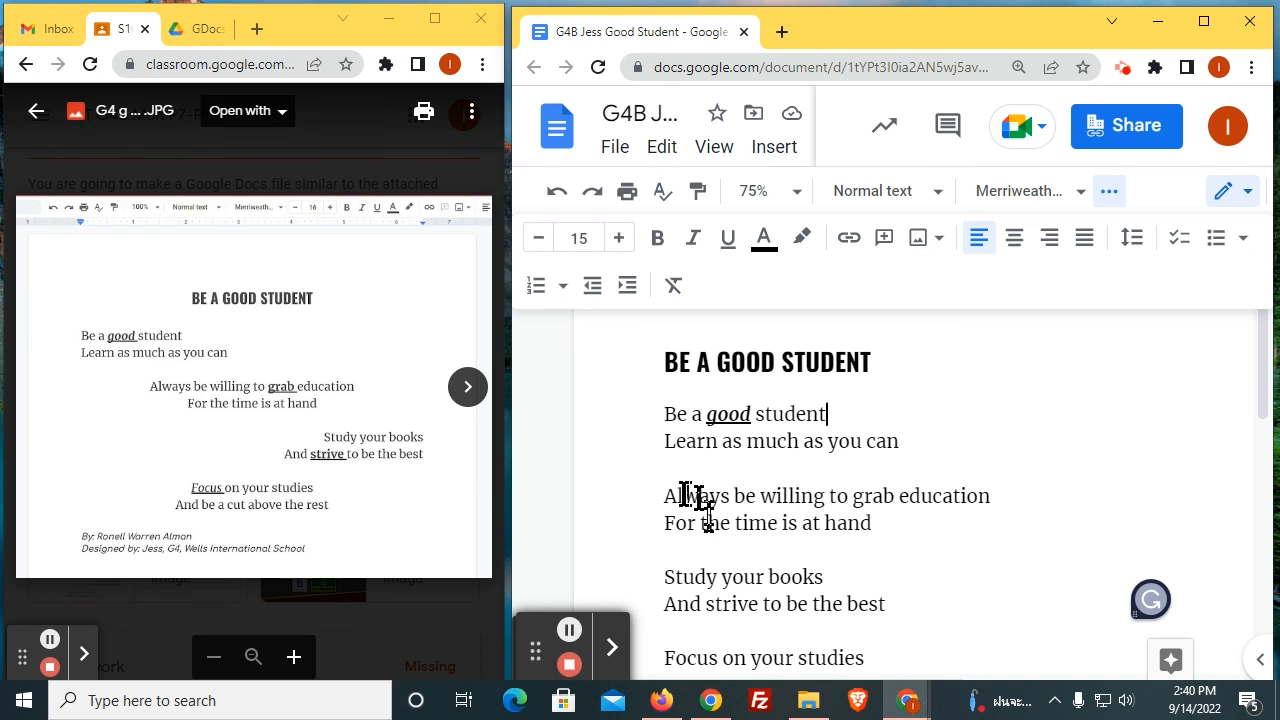
Step: Make the word "grab" in the second stanza bold and underlined
double_click(864, 498)
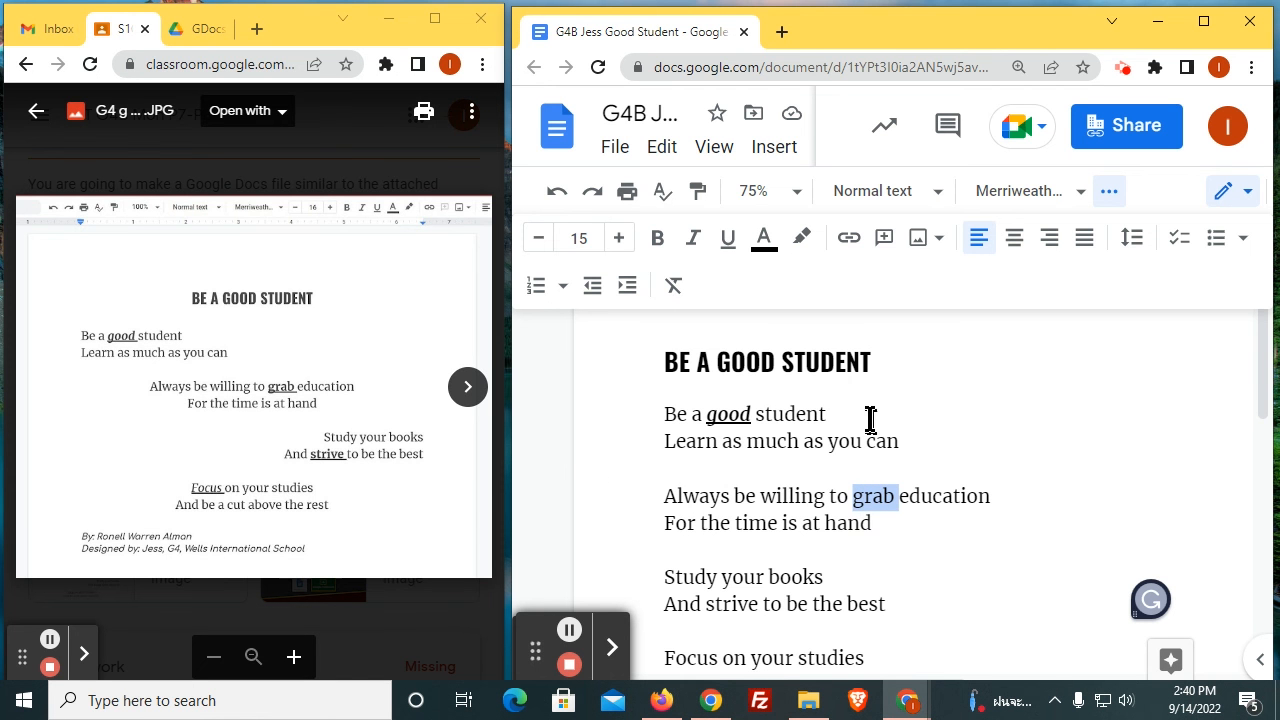
click(662, 242)
click(729, 248)
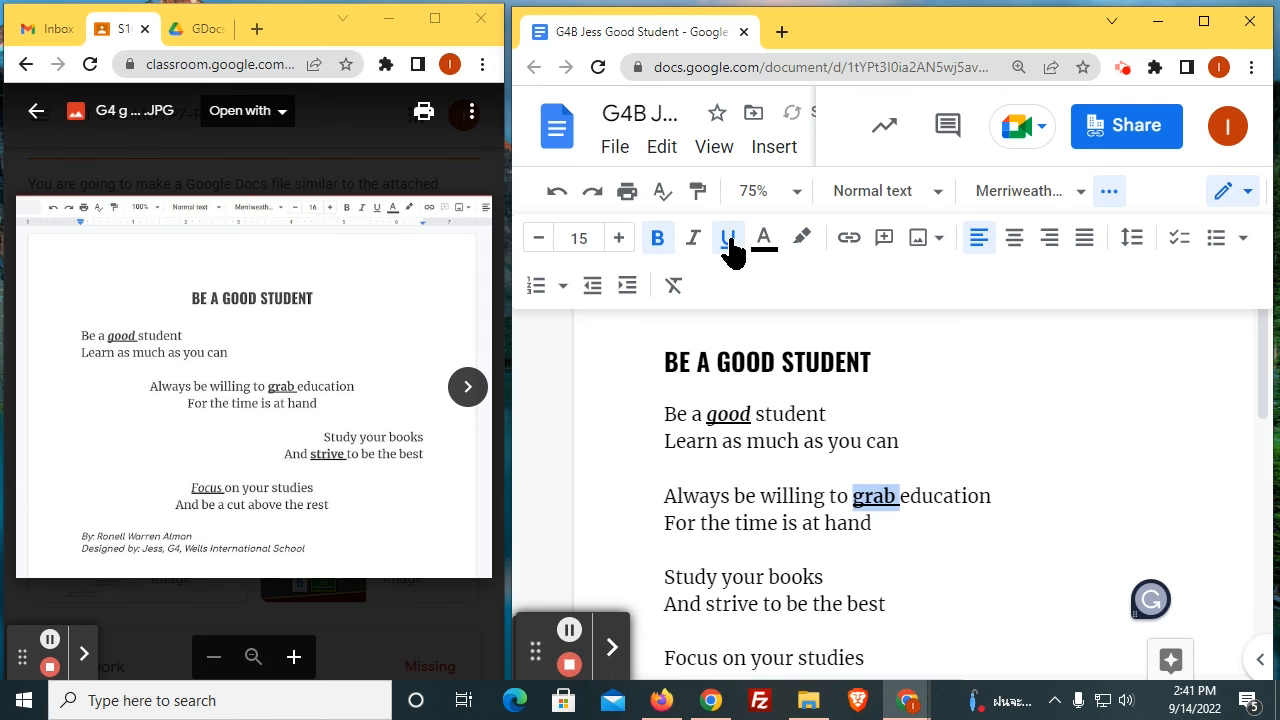
Step: Make the word "strive" in the third stanza bold and underlined
click(853, 496)
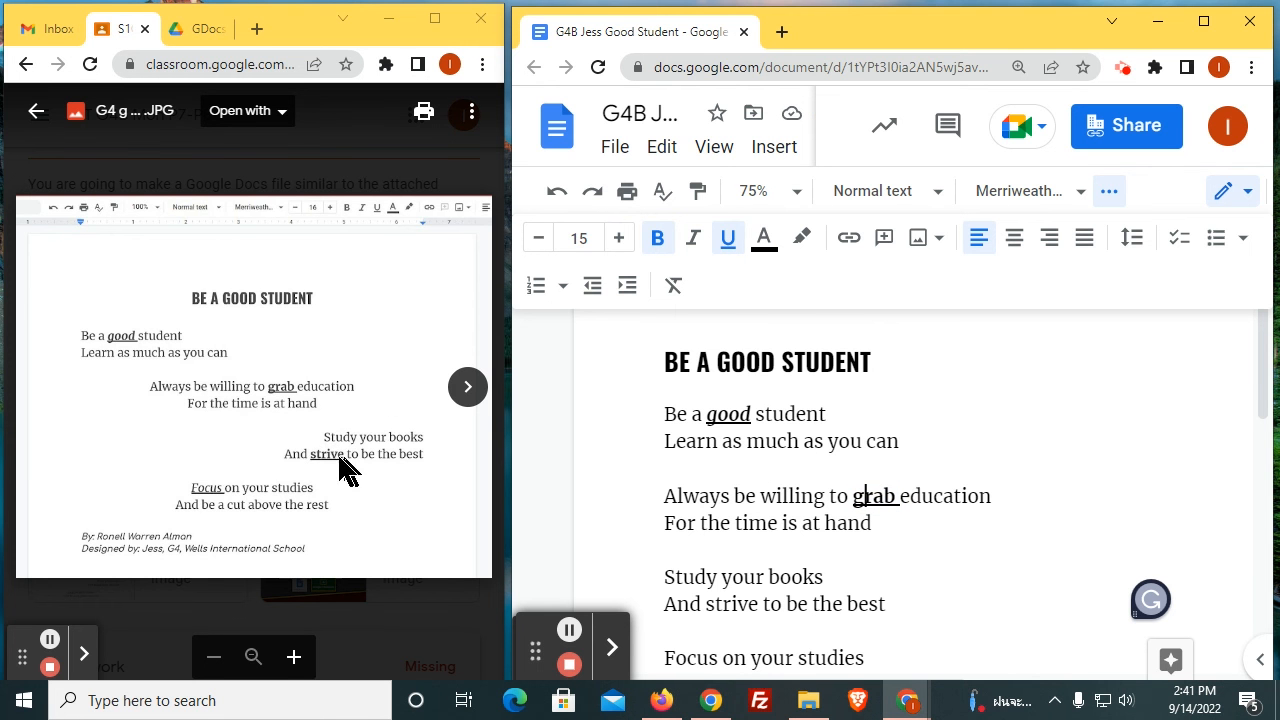
scroll(820, 563, down, 3)
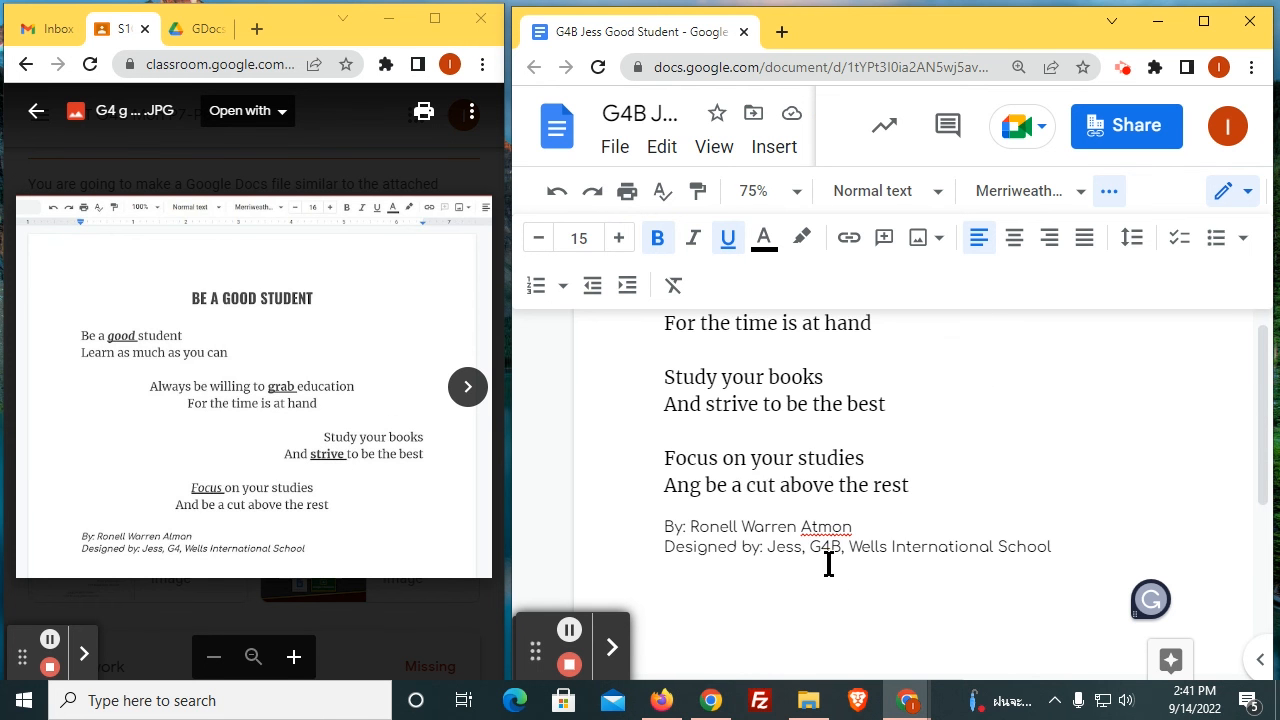
drag(708, 404, 759, 404)
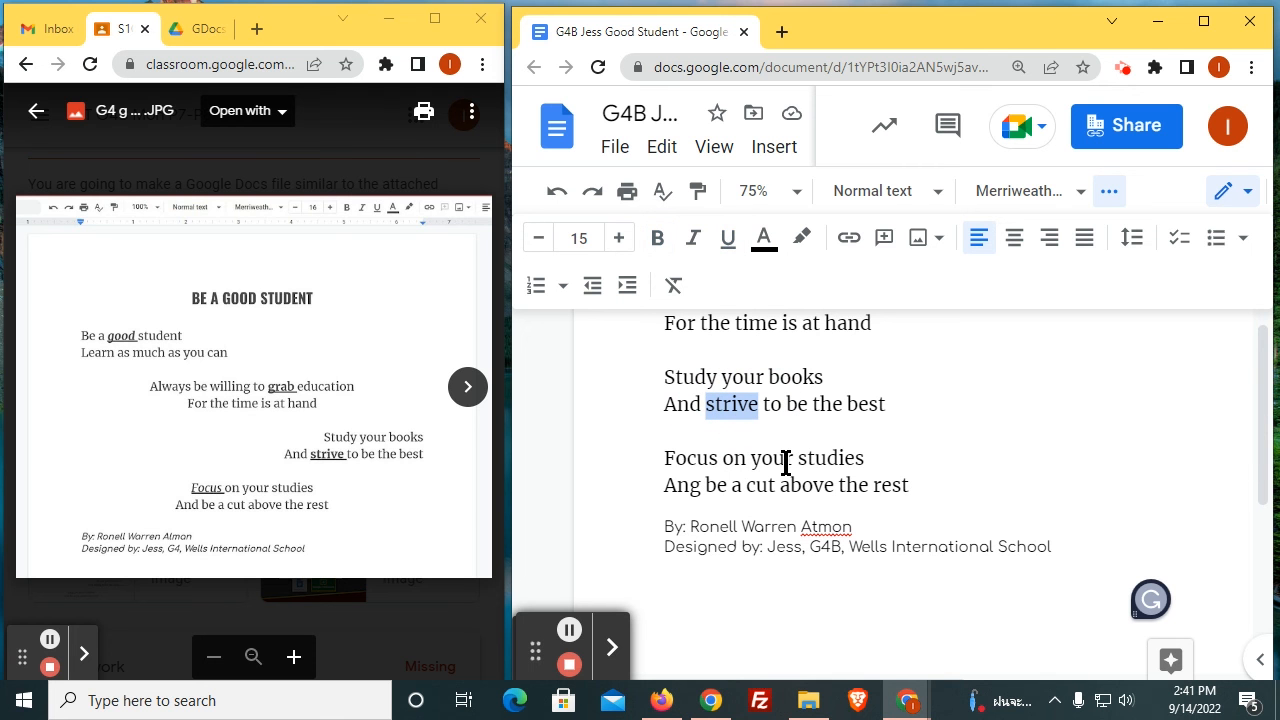
click(728, 240)
click(659, 242)
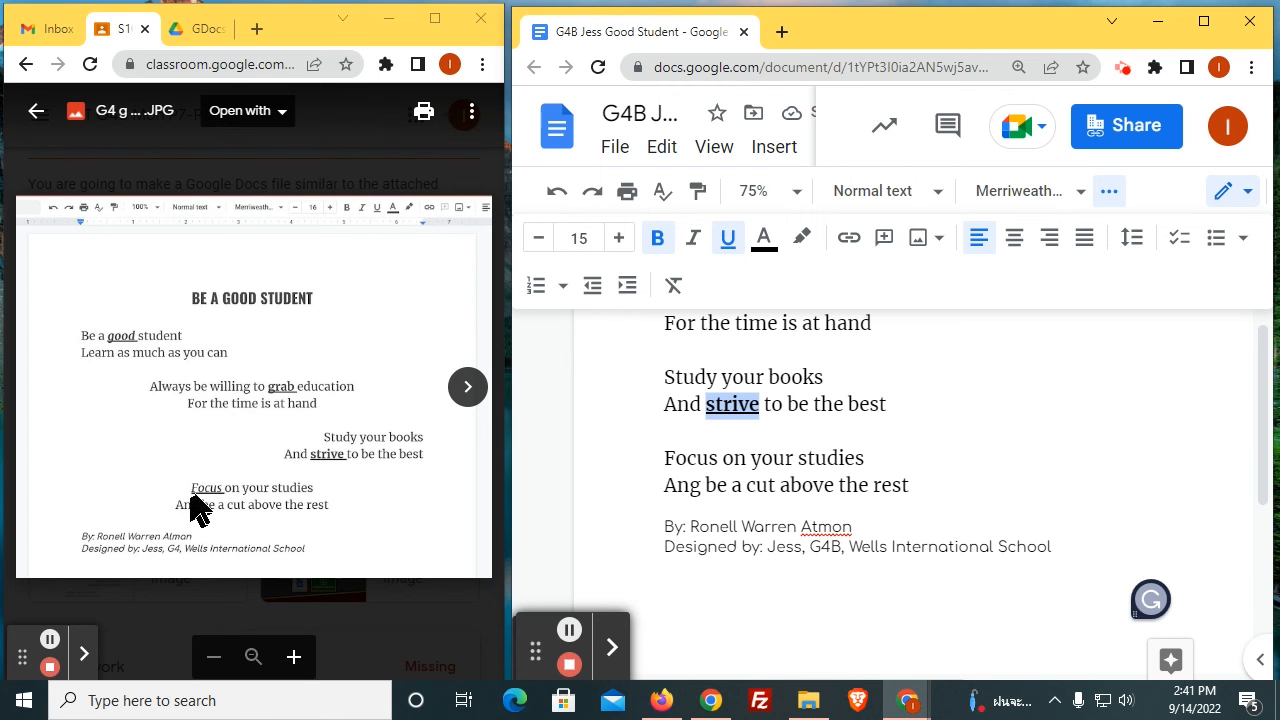
Step: Make the word "Focus" in the fourth stanza bold, italic and underlined
drag(665, 459, 718, 458)
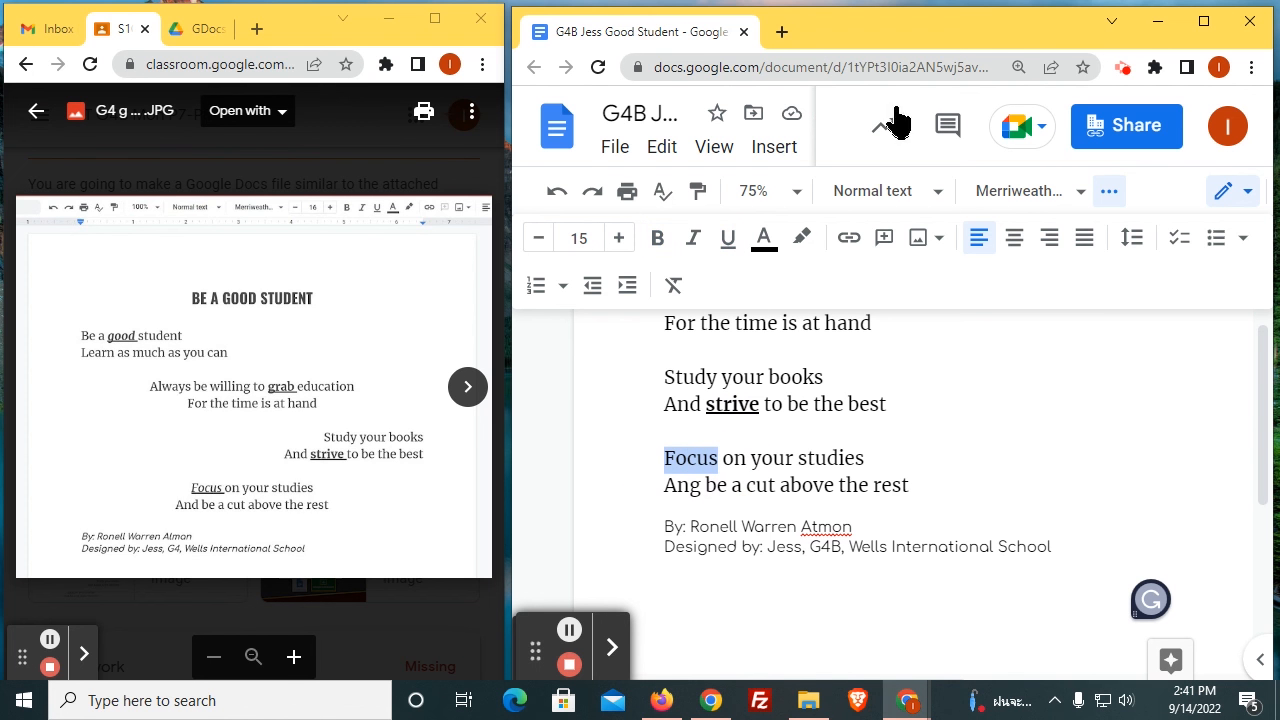
click(663, 242)
click(693, 242)
click(727, 242)
click(762, 410)
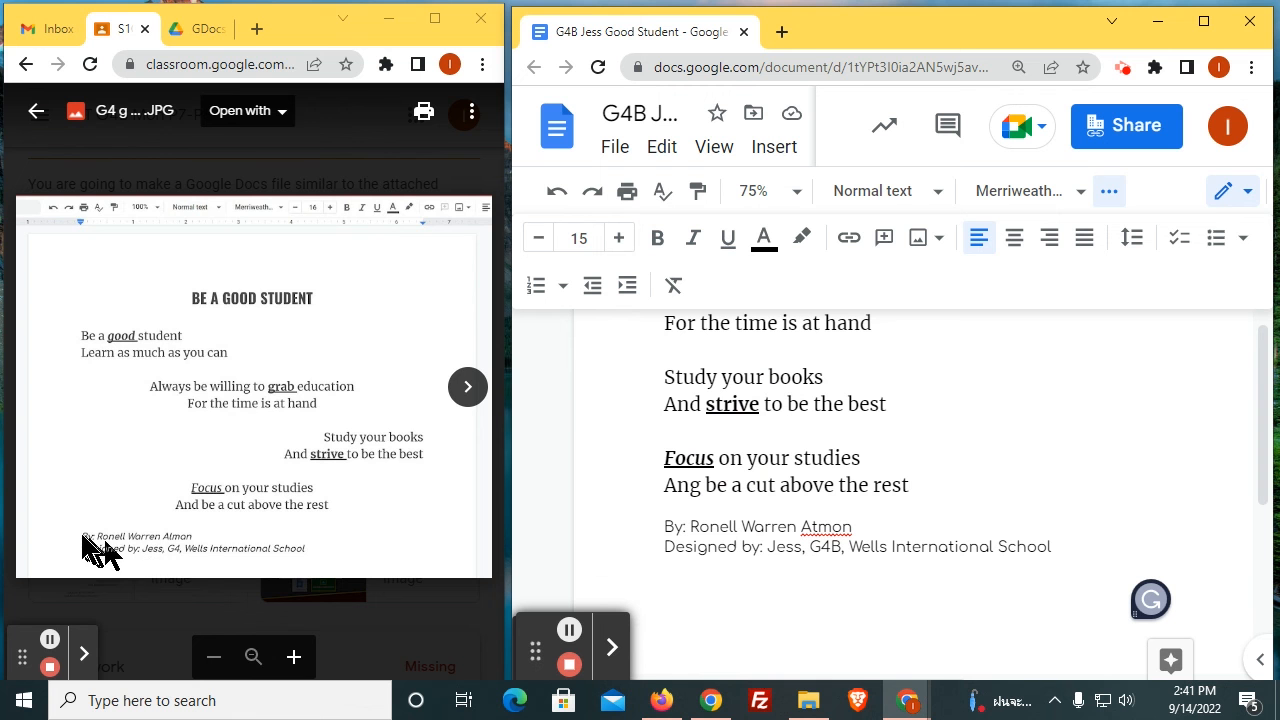
Step: Italicize the two credit lines below the poem, "By:" and "Designed by:"
drag(1052, 549, 656, 527)
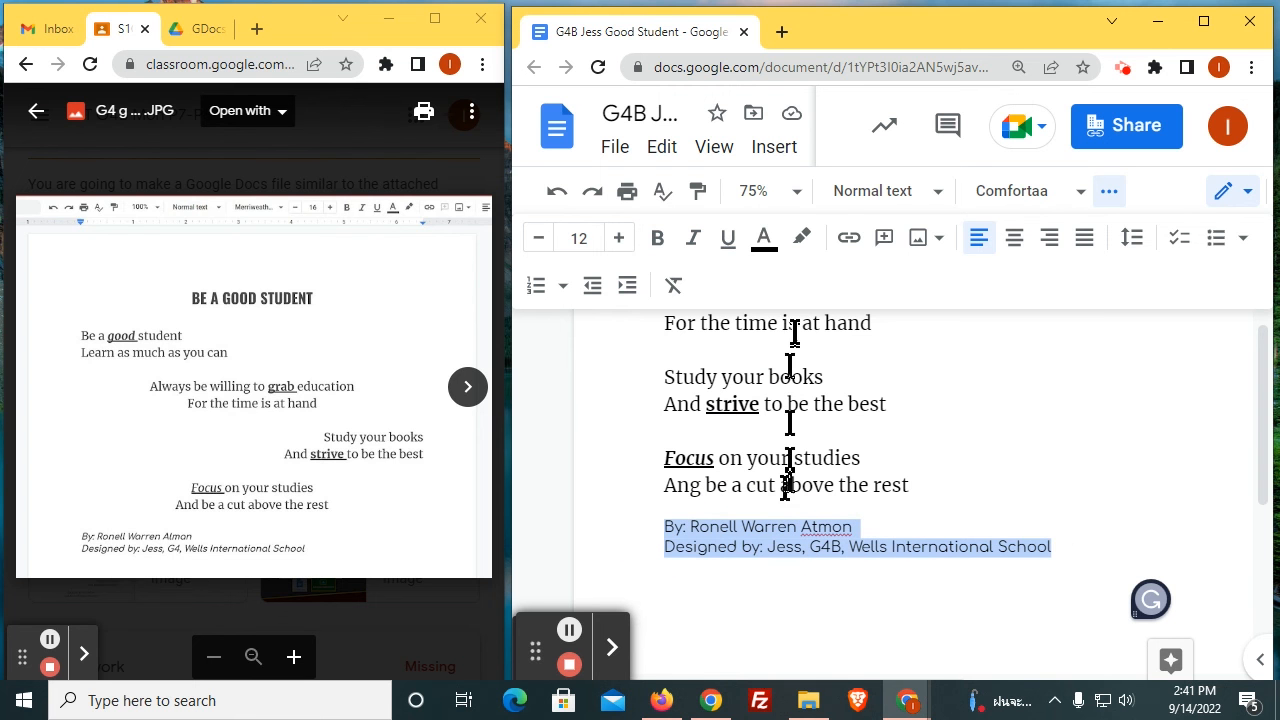
click(694, 240)
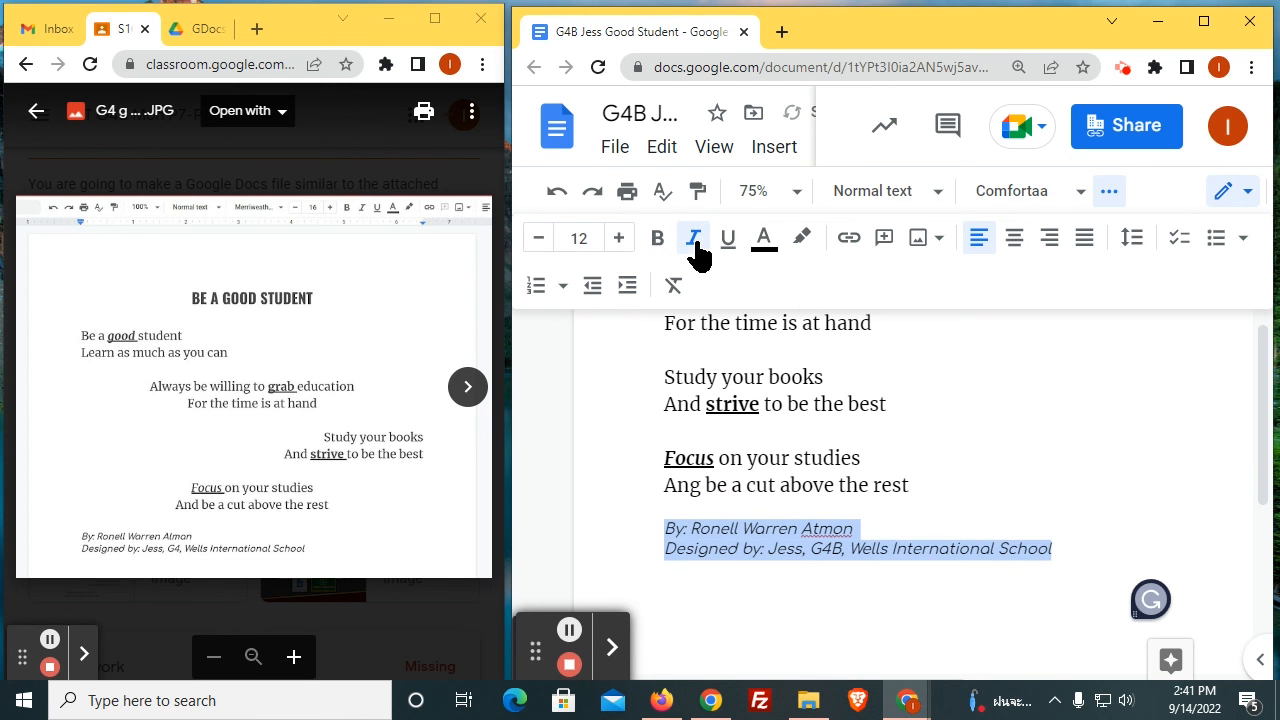
click(810, 470)
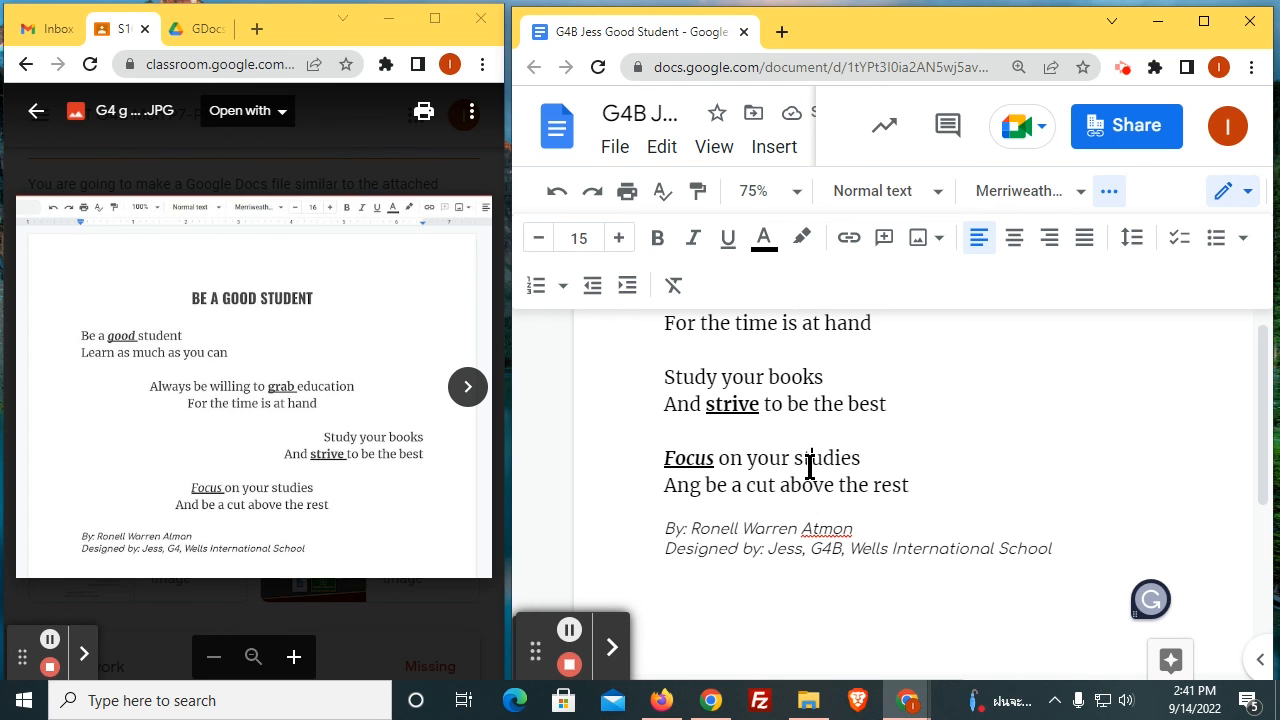
Step: Check the alignment instructions in the Classroom assignment and reopen the sample image
scroll(804, 462, up, 2)
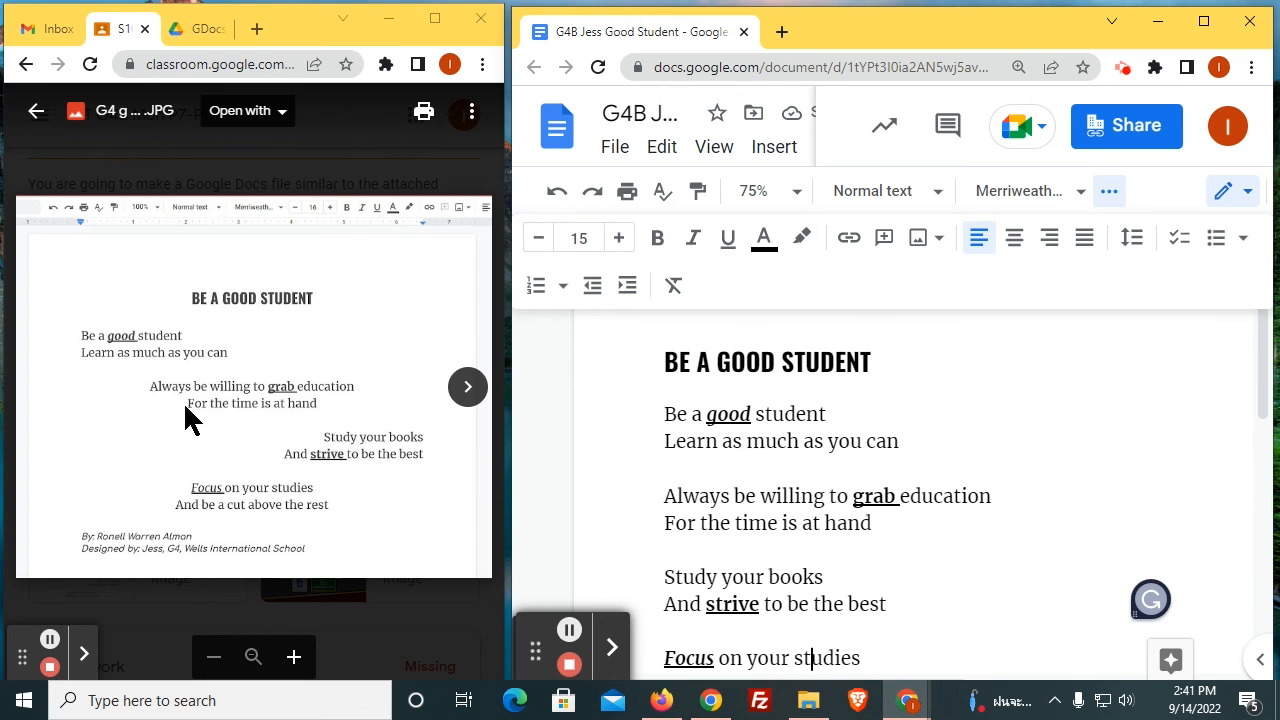
click(82, 134)
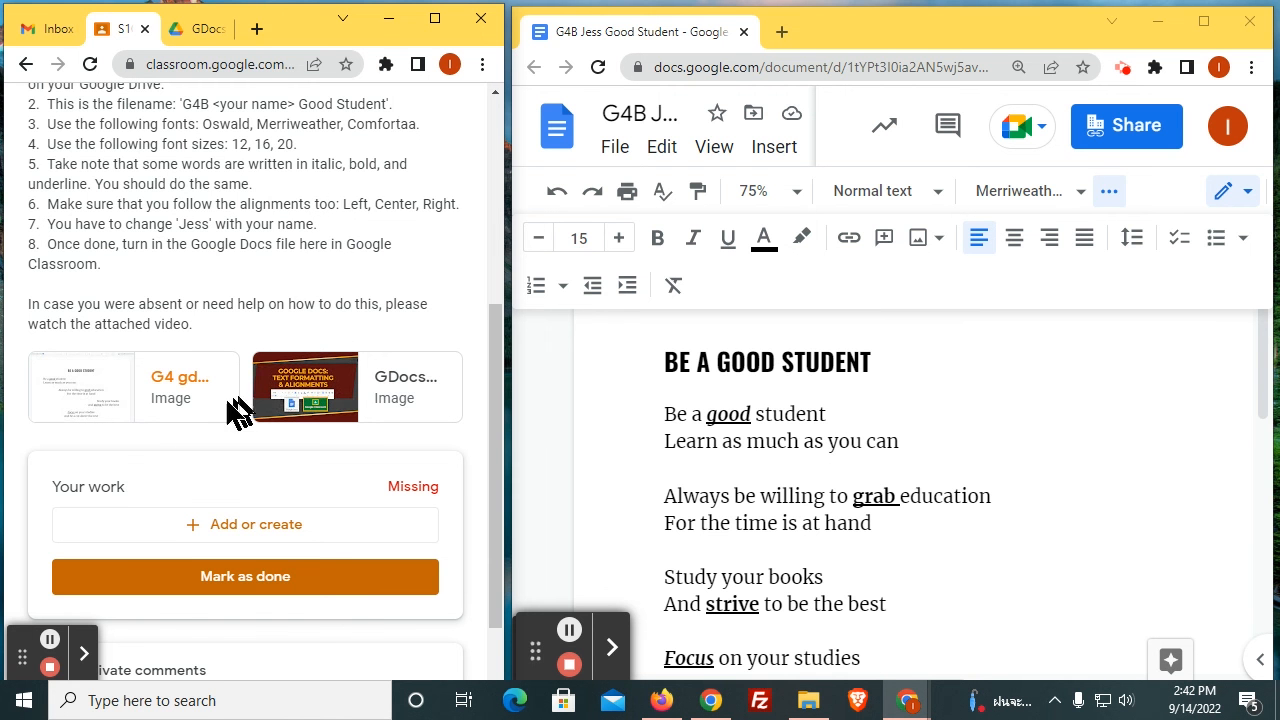
click(71, 406)
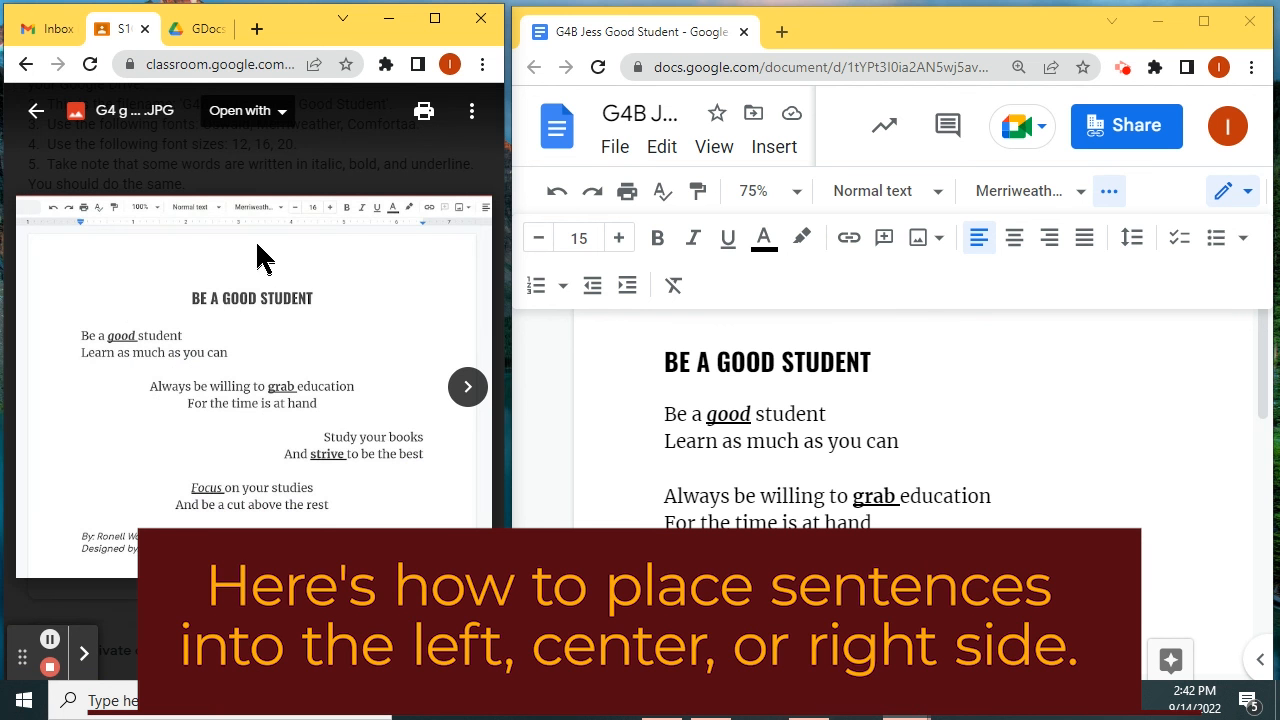
click(672, 366)
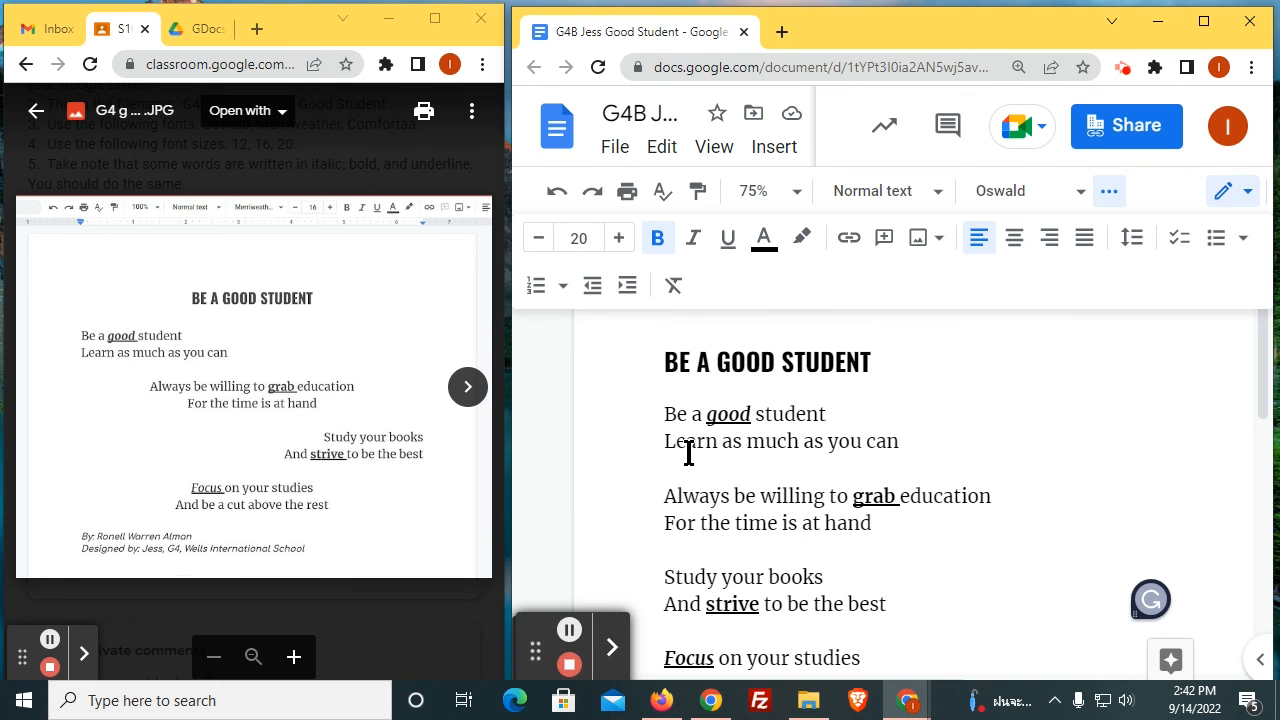
key(BackSpace)
key(BackSpace)
key(BackSpace)
key(BackSpace)
key(BackSpace)
key(BackSpace)
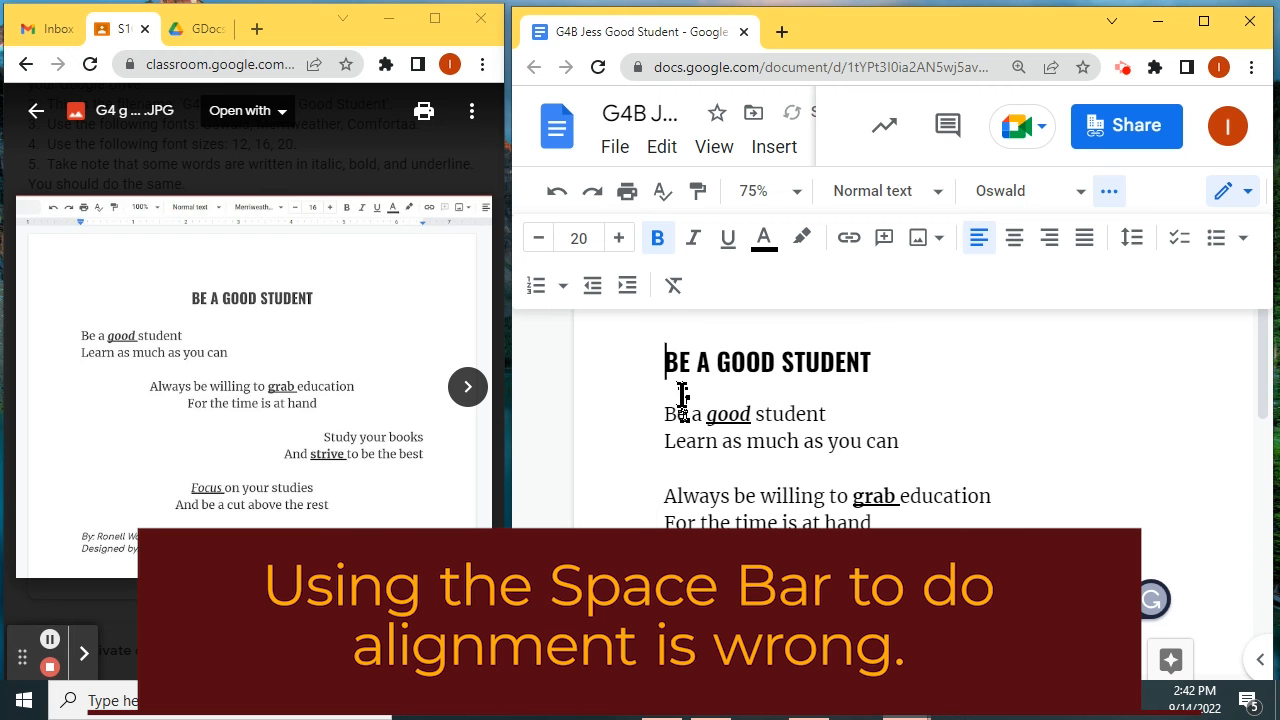
Step: Center-align the title "BE A GOOD STUDENT" and both lines of the second stanza
click(714, 361)
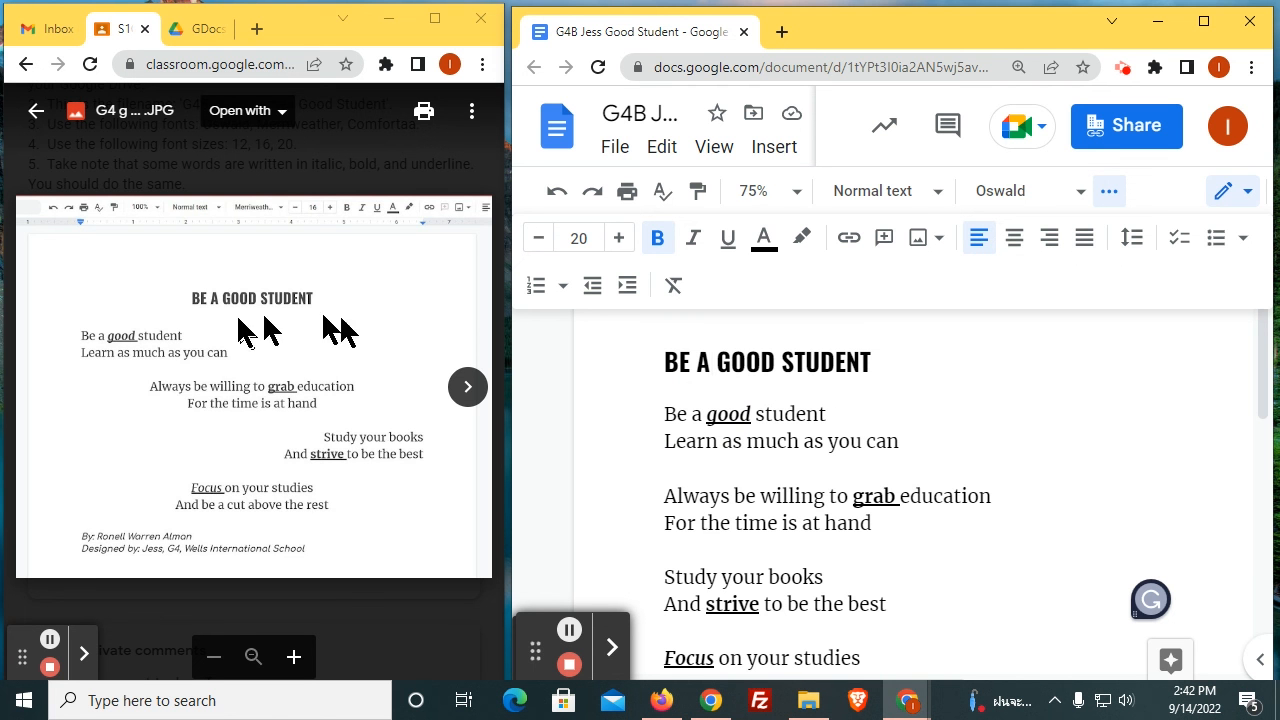
click(1014, 240)
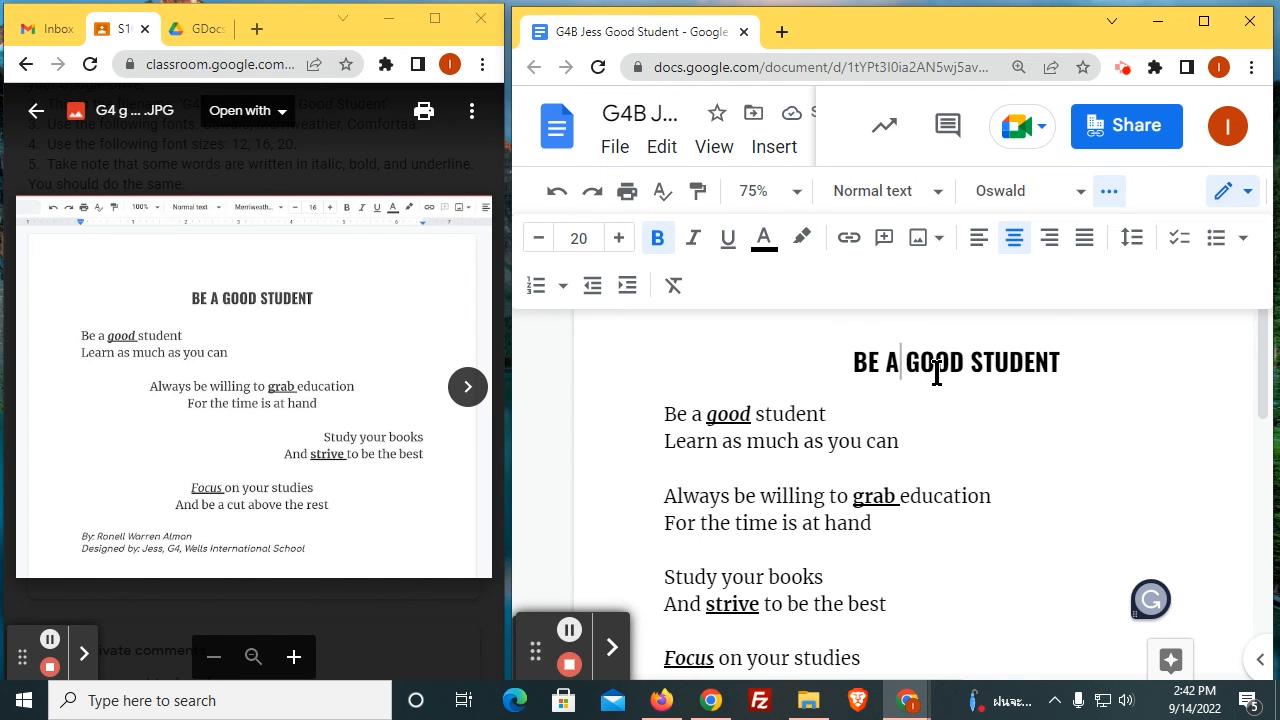
drag(663, 414, 929, 446)
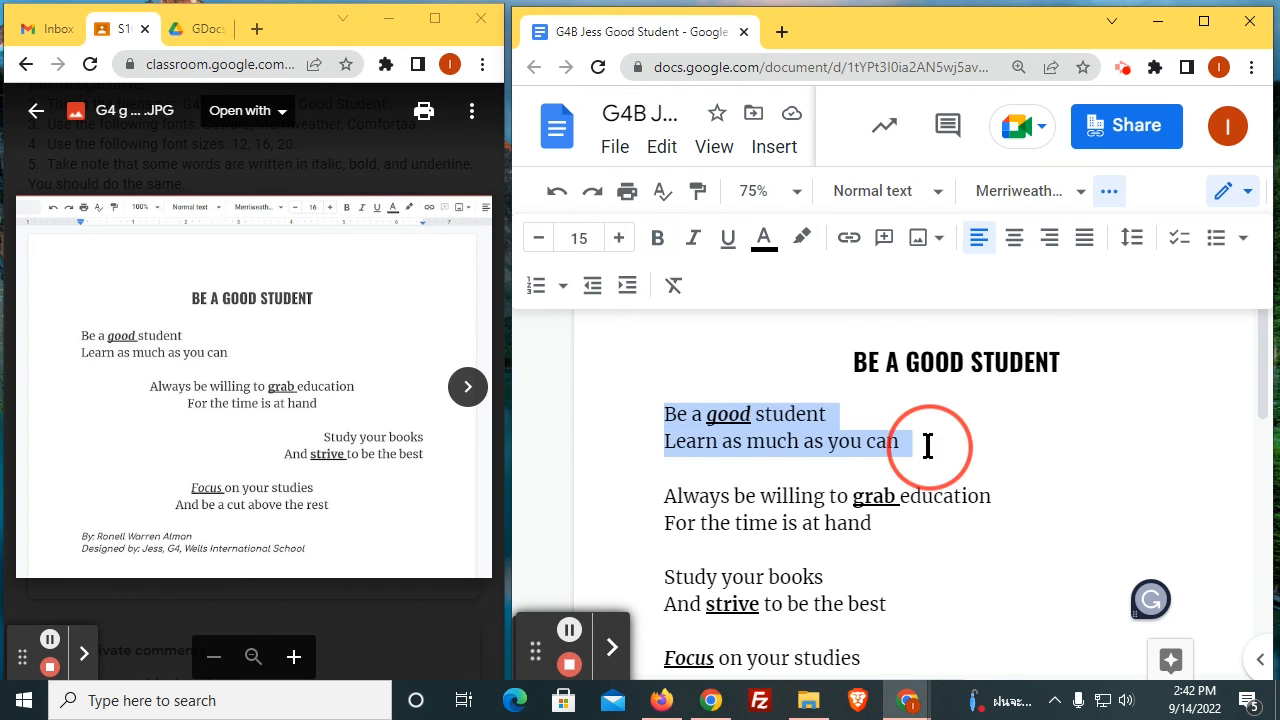
click(735, 500)
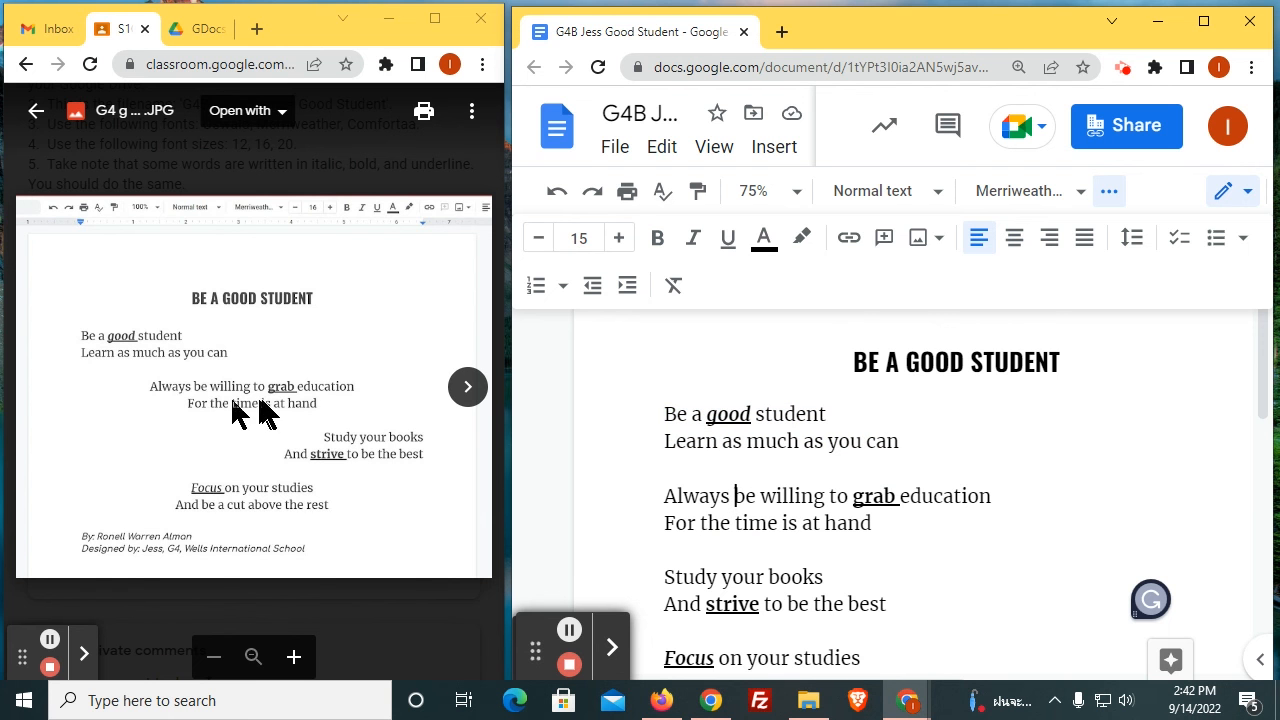
drag(667, 497, 905, 520)
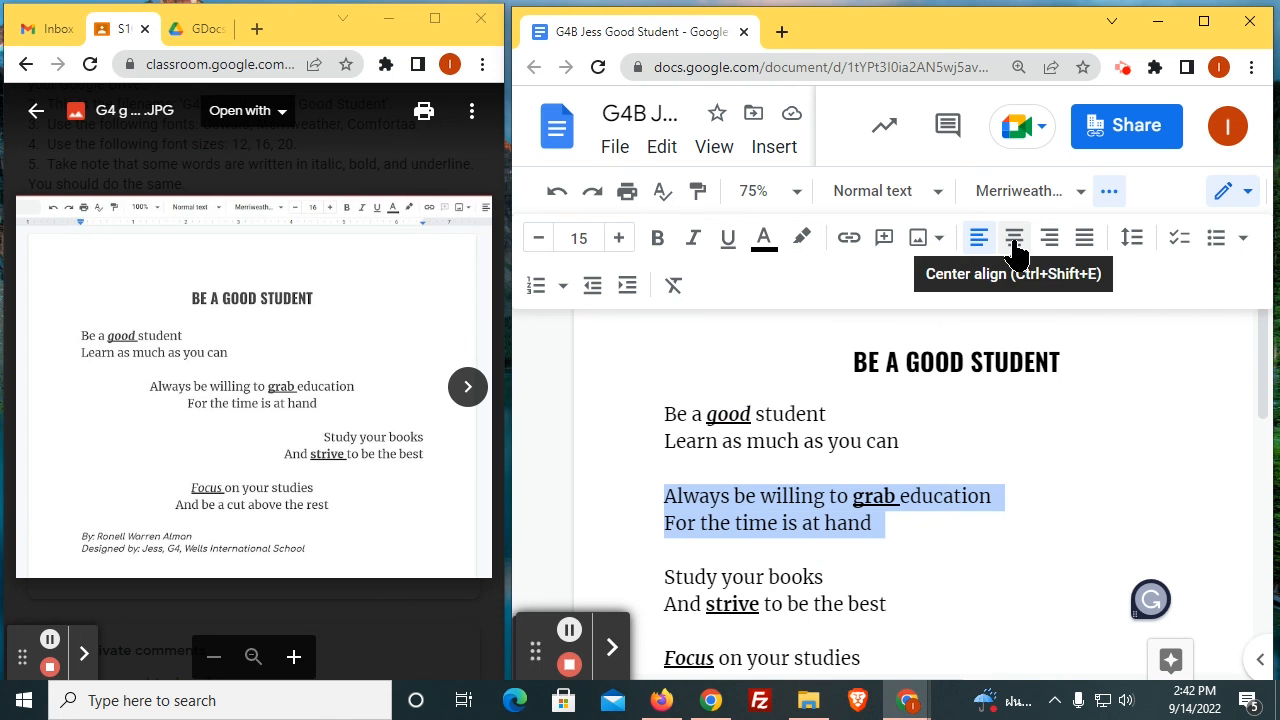
click(1015, 240)
click(938, 515)
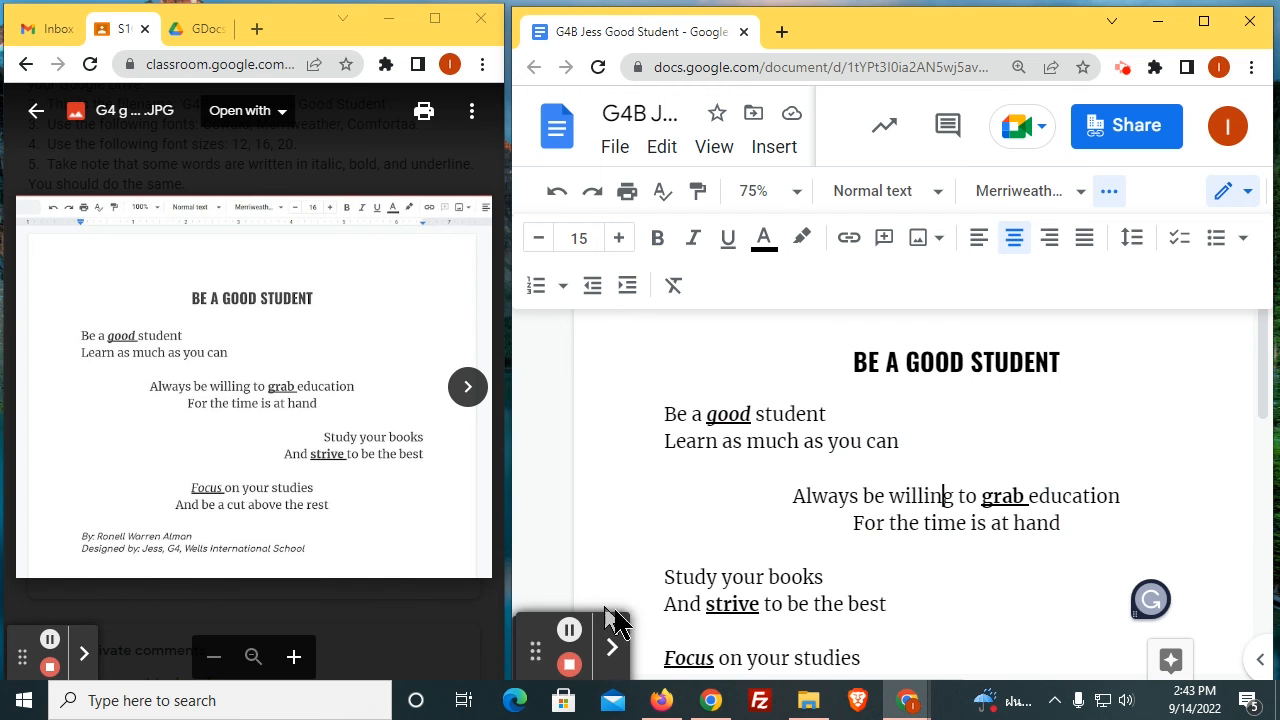
Step: Right-align both lines of the third stanza, "Study your books" and "And strive to be the best"
click(733, 576)
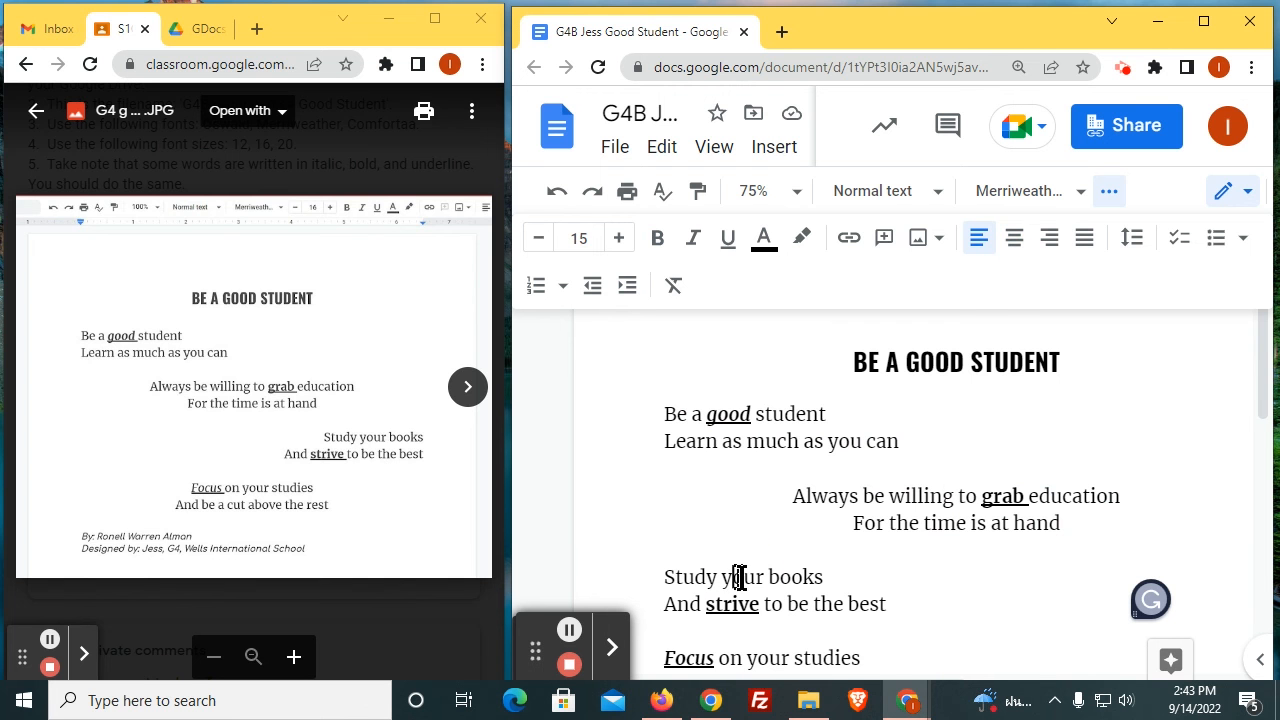
click(1050, 238)
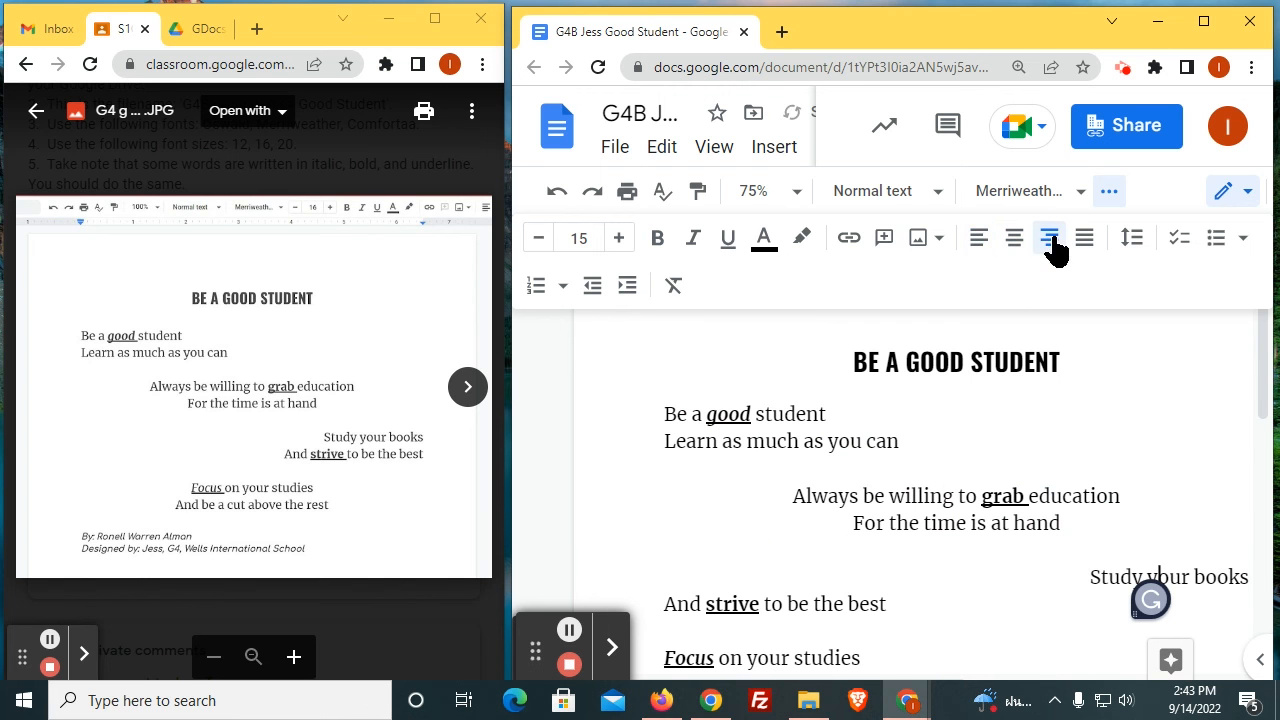
click(806, 600)
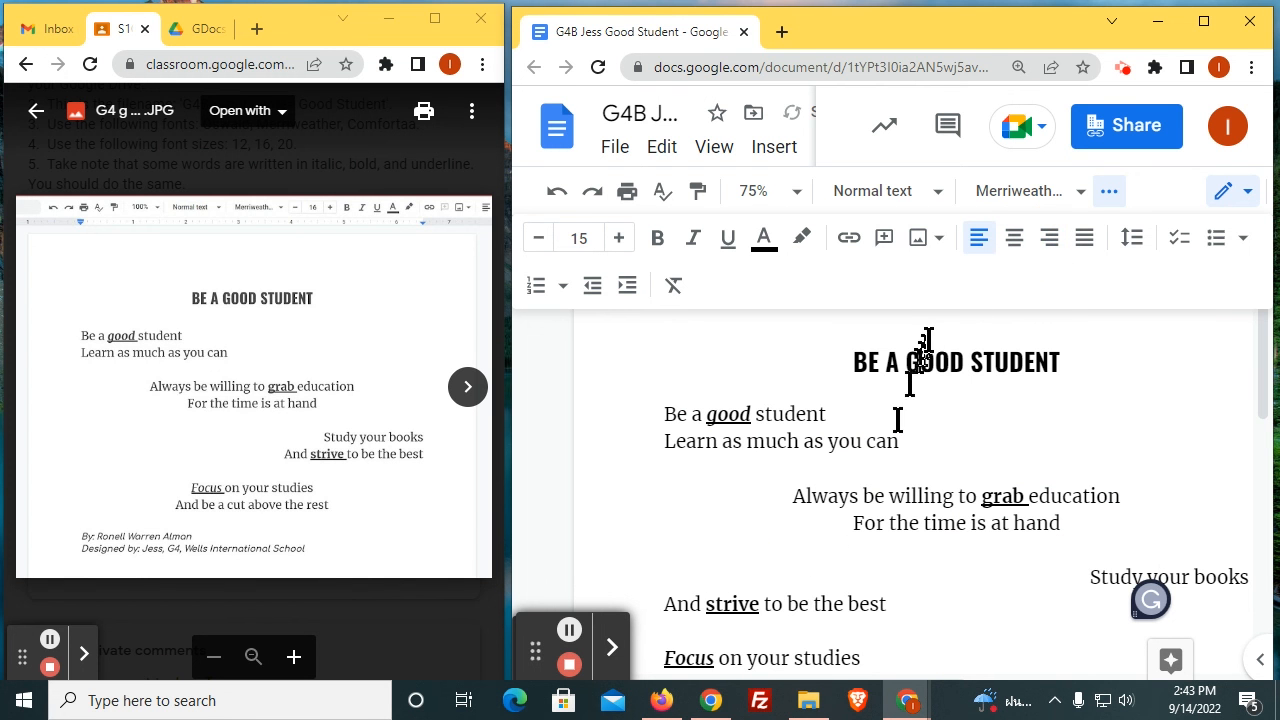
click(1050, 238)
Step: Center-align both lines of the fourth stanza, starting with "Focus on your studies"
scroll(885, 456, down, 3)
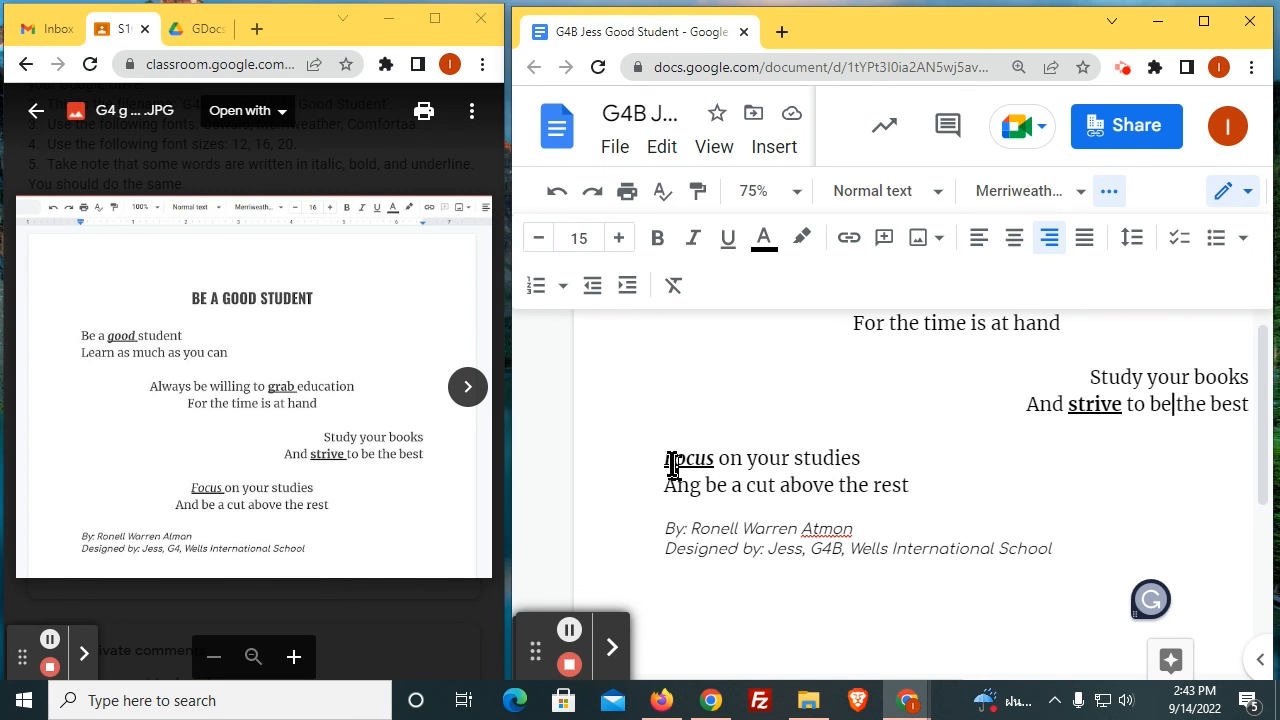
click(730, 458)
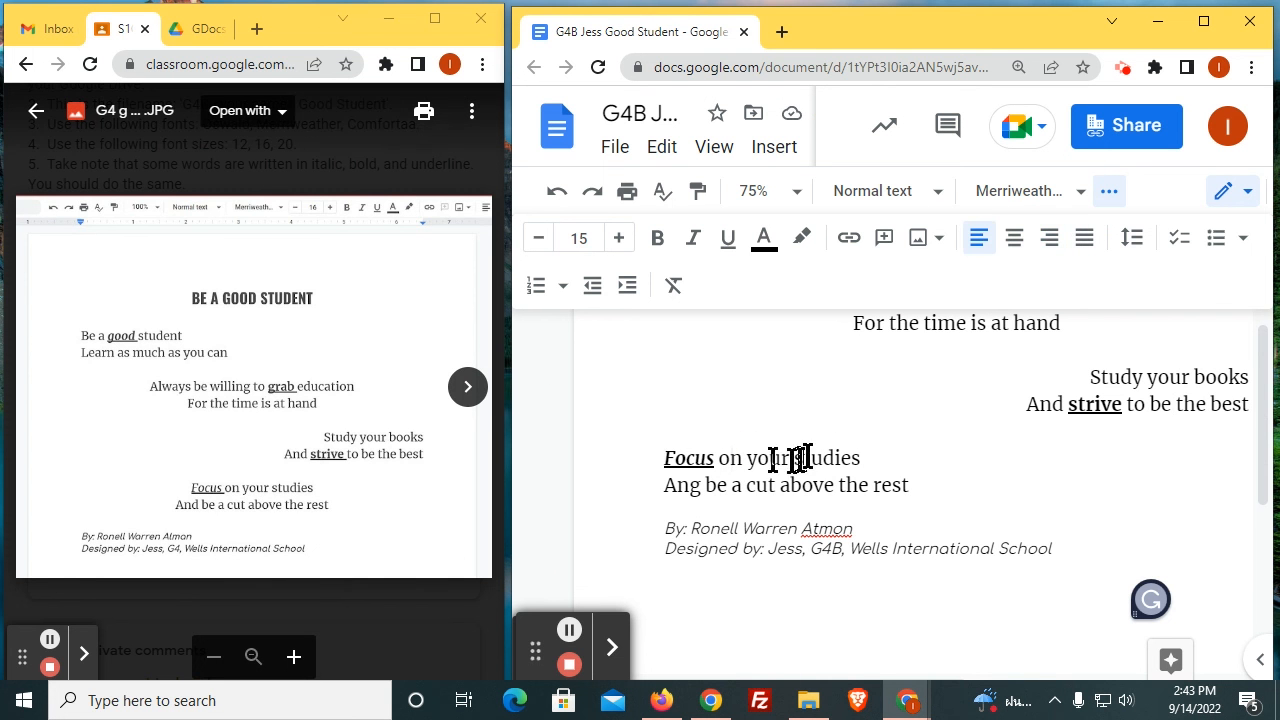
click(1014, 243)
click(787, 486)
click(1013, 240)
click(957, 485)
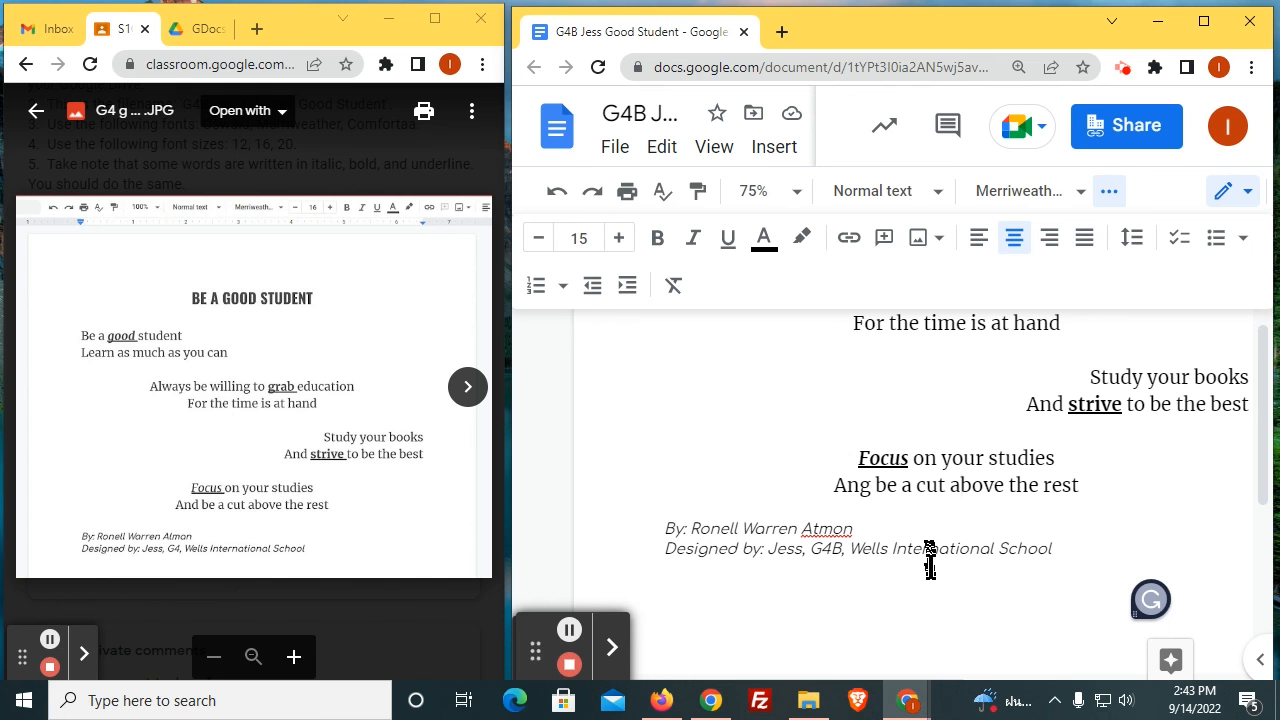
click(1088, 549)
scroll(1000, 450, up, 3)
click(834, 442)
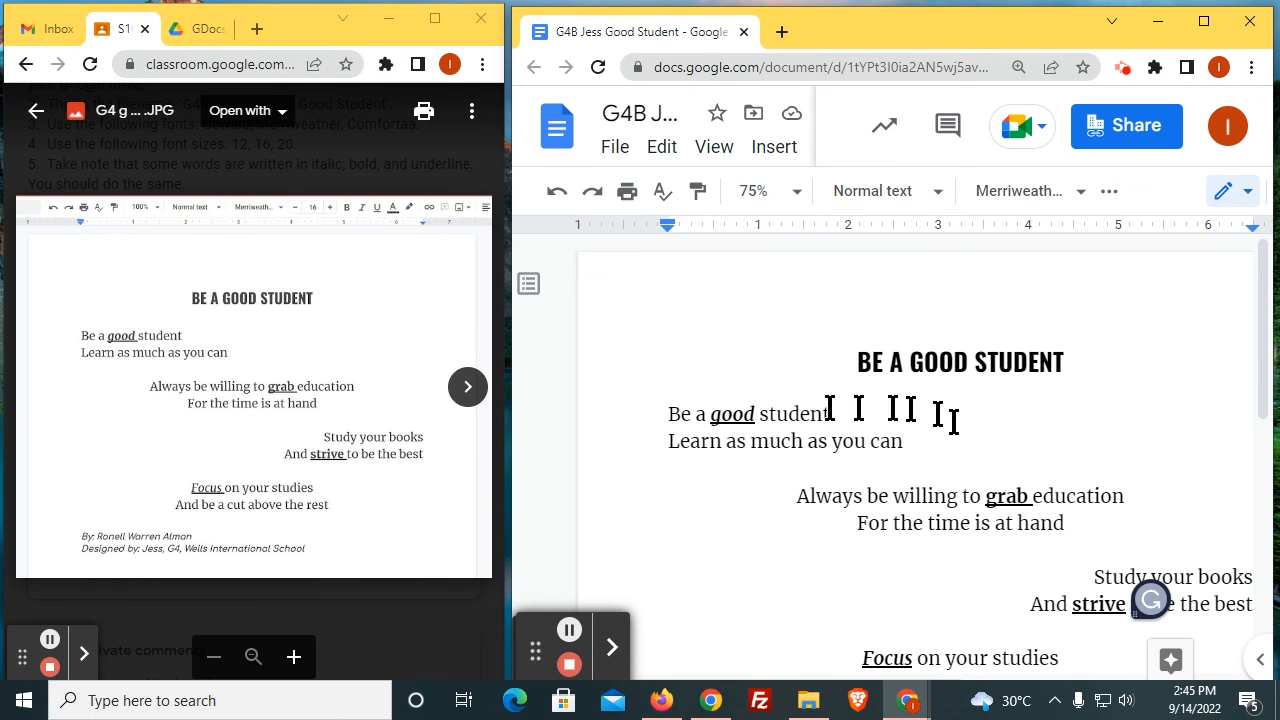
Step: Maximize the document window and dismiss the pageless format notice
drag(510, 350, 299, 341)
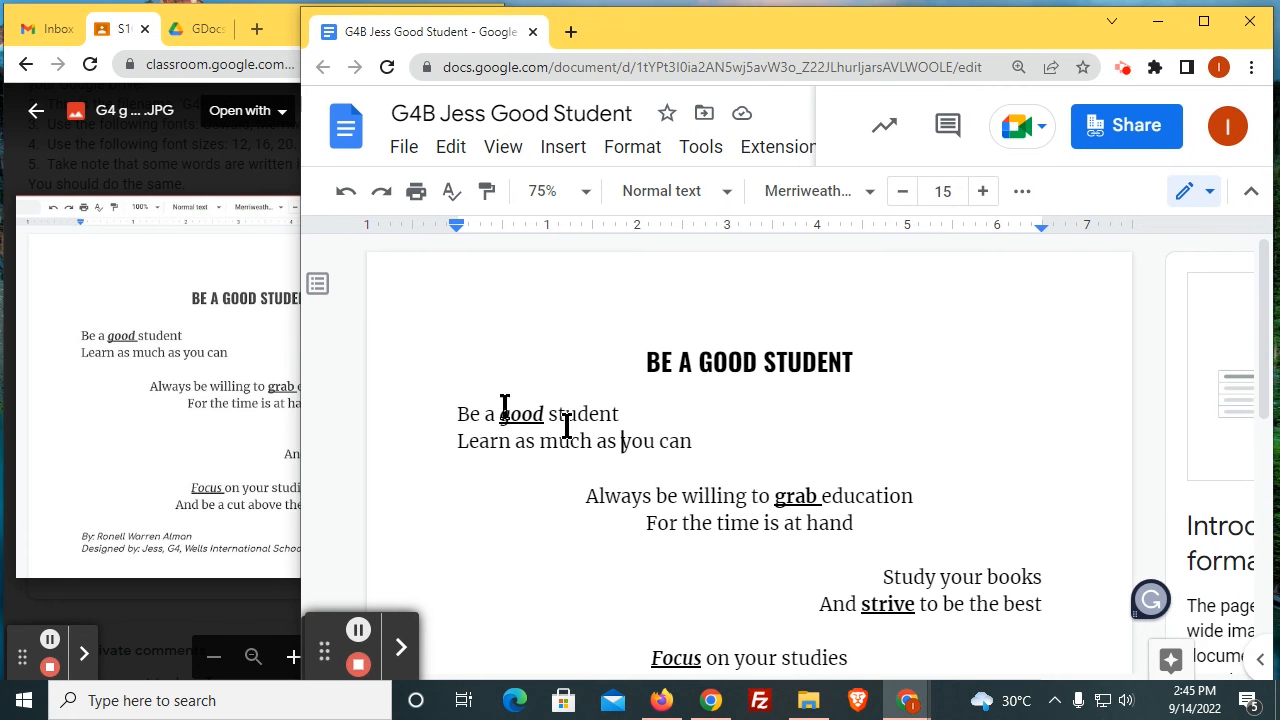
click(1204, 21)
scroll(1125, 603, down, 3)
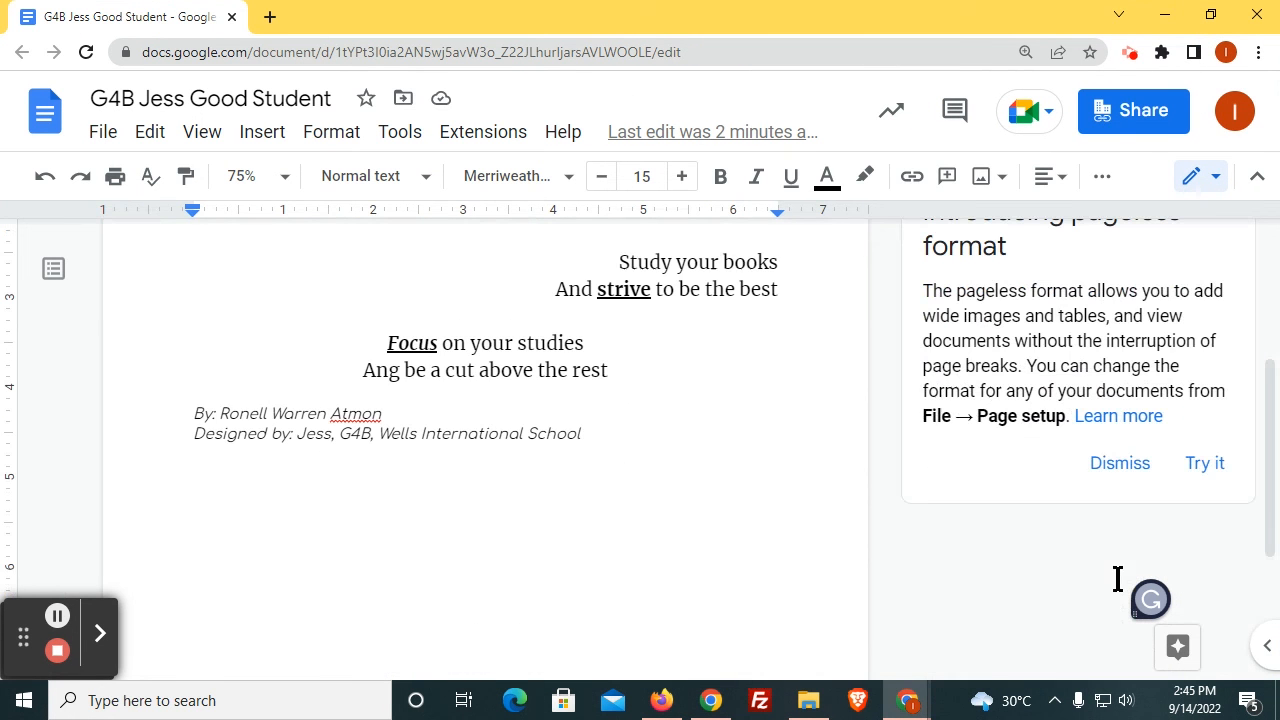
click(1116, 470)
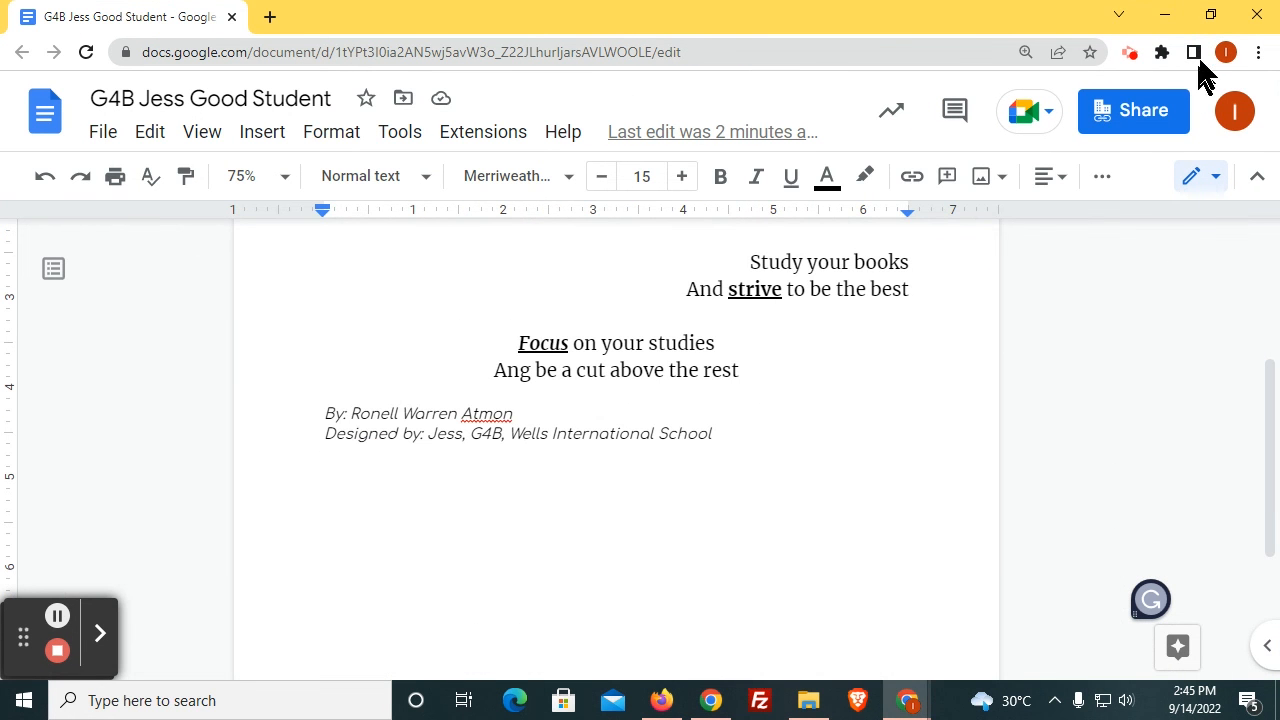
scroll(920, 411, up, 2)
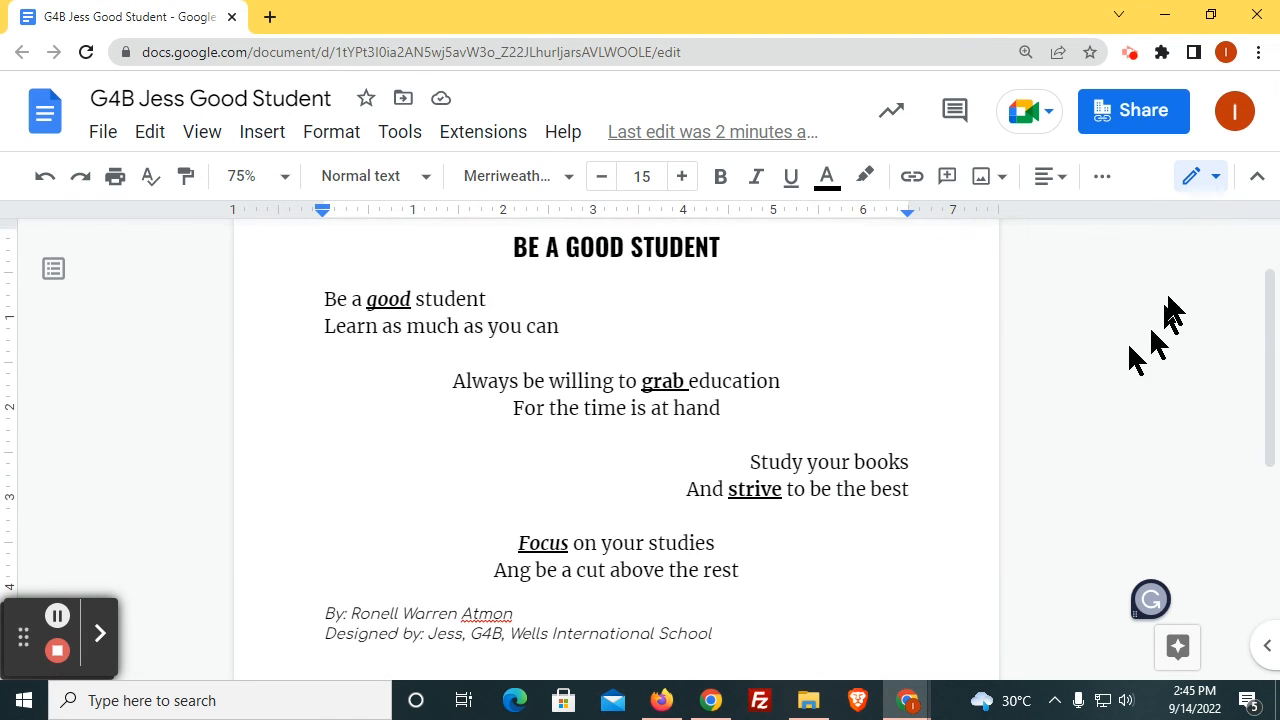
Step: Hide the document menus and review the layout of the whole poem
click(1257, 177)
scroll(700, 366, up, 1)
scroll(702, 371, down, 1)
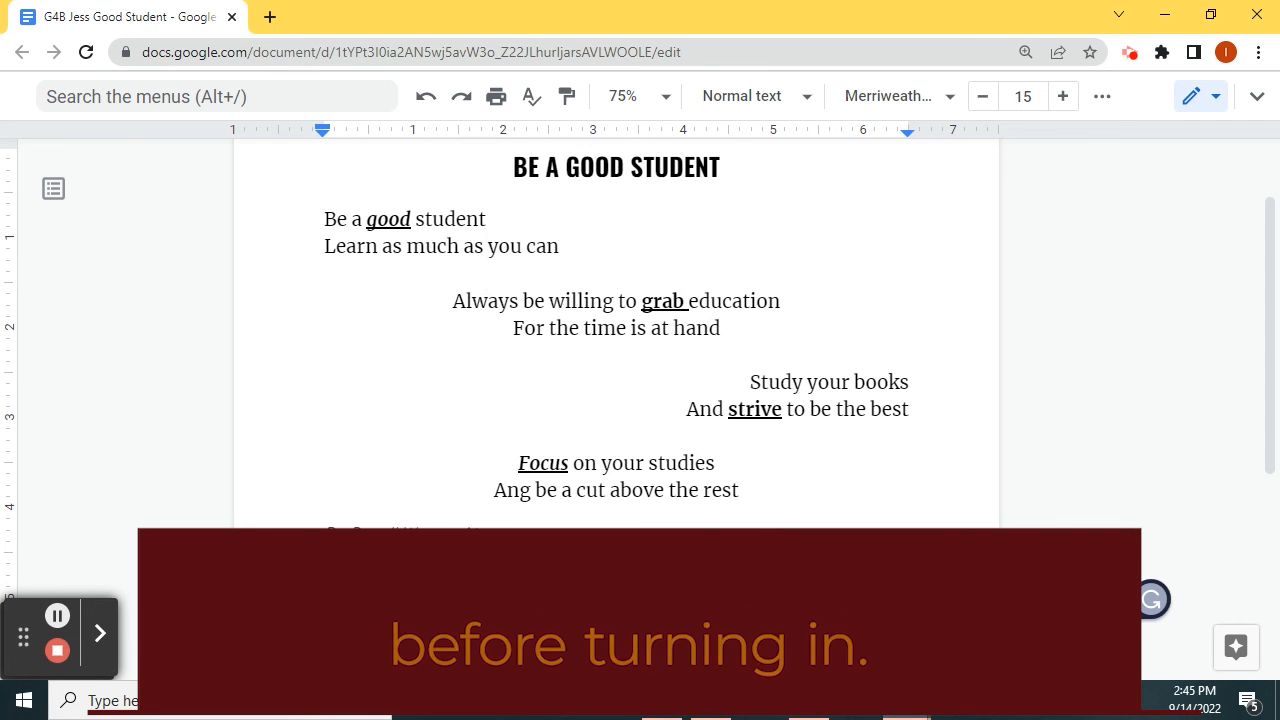
scroll(727, 560, up, 1)
Step: Restore the smaller document window, compare the poem with the sample image and close the document
click(1211, 14)
click(170, 390)
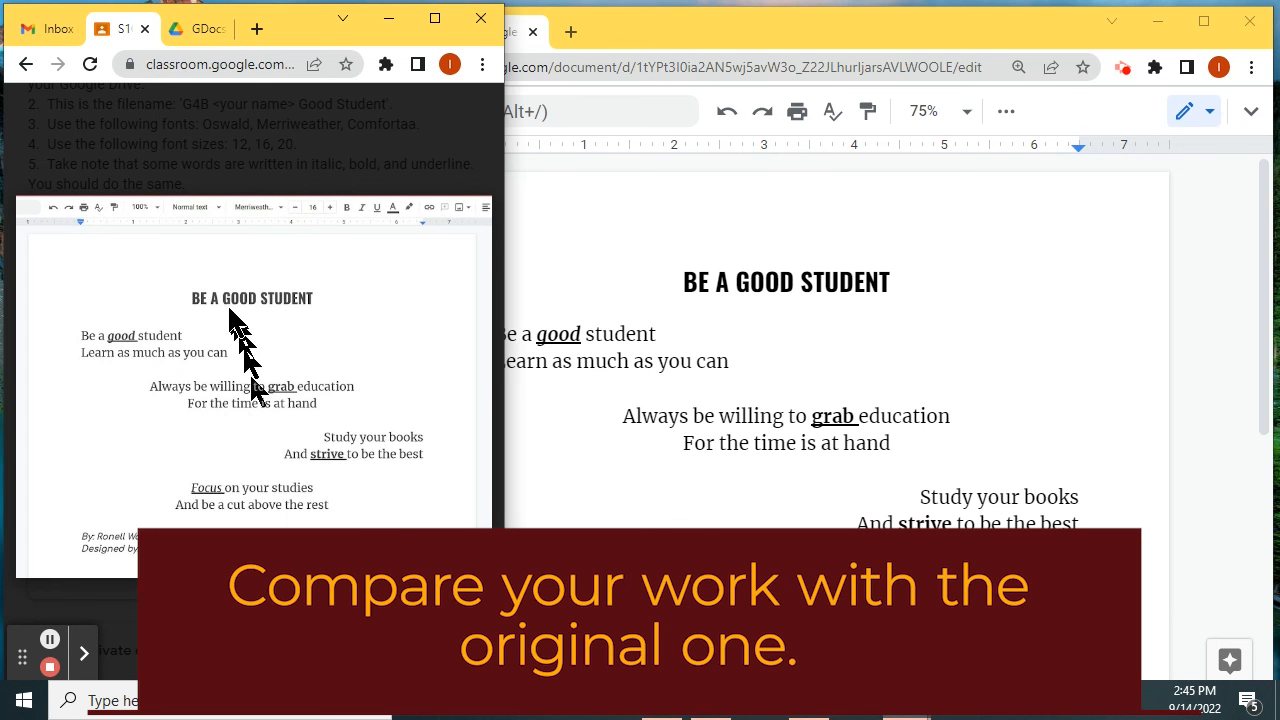
click(754, 402)
scroll(783, 432, down, 2)
scroll(783, 420, up, 2)
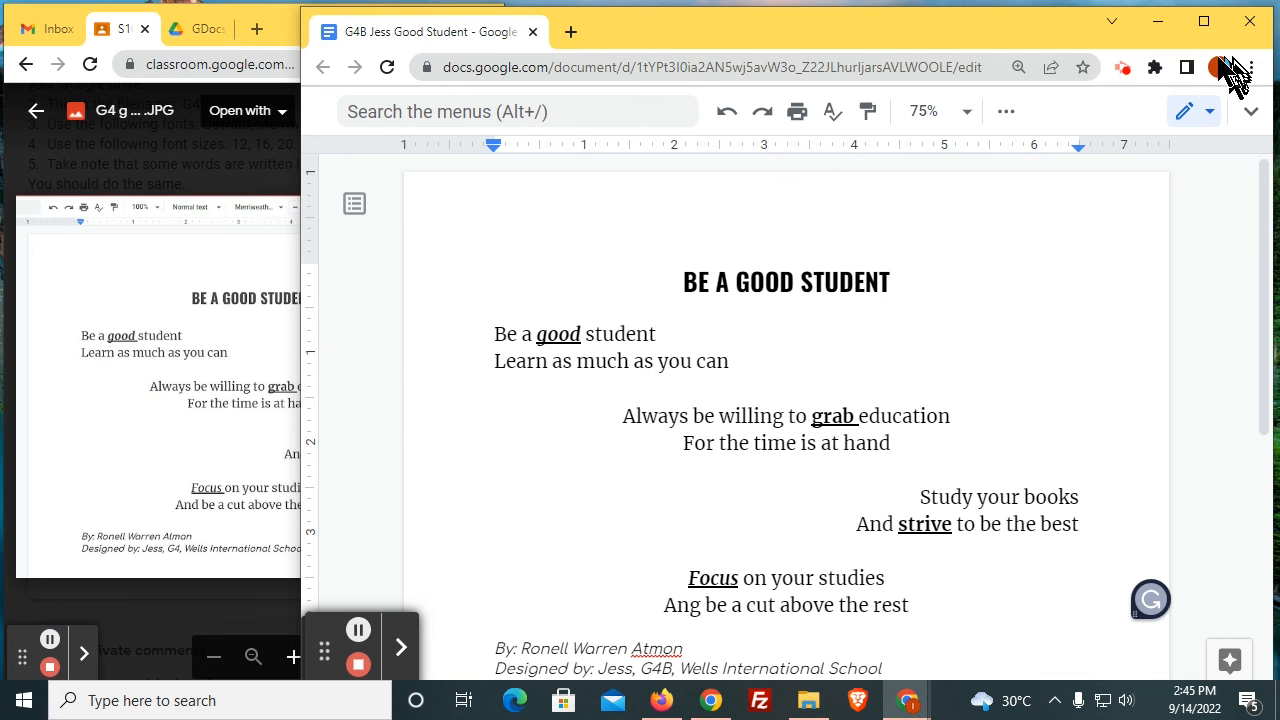
click(1249, 22)
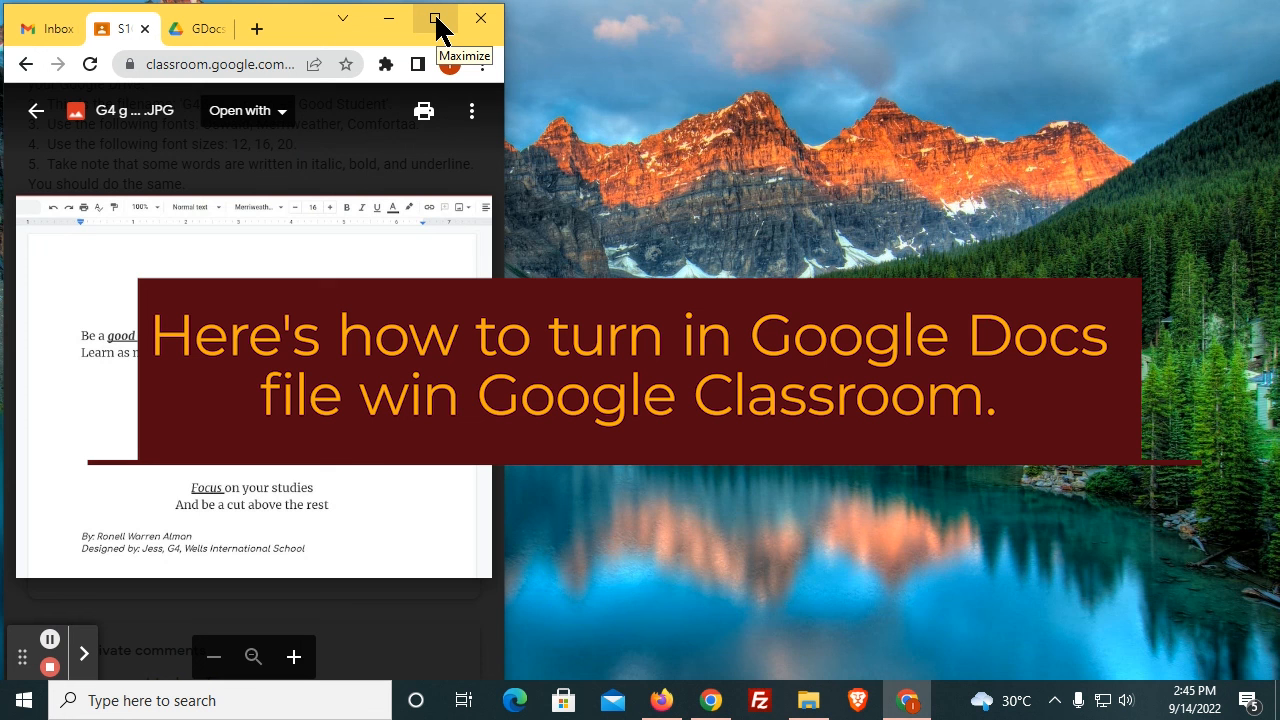
Step: Close the sample image preview and attach the Good Student document from Google Drive's recent files to the assignment
click(435, 20)
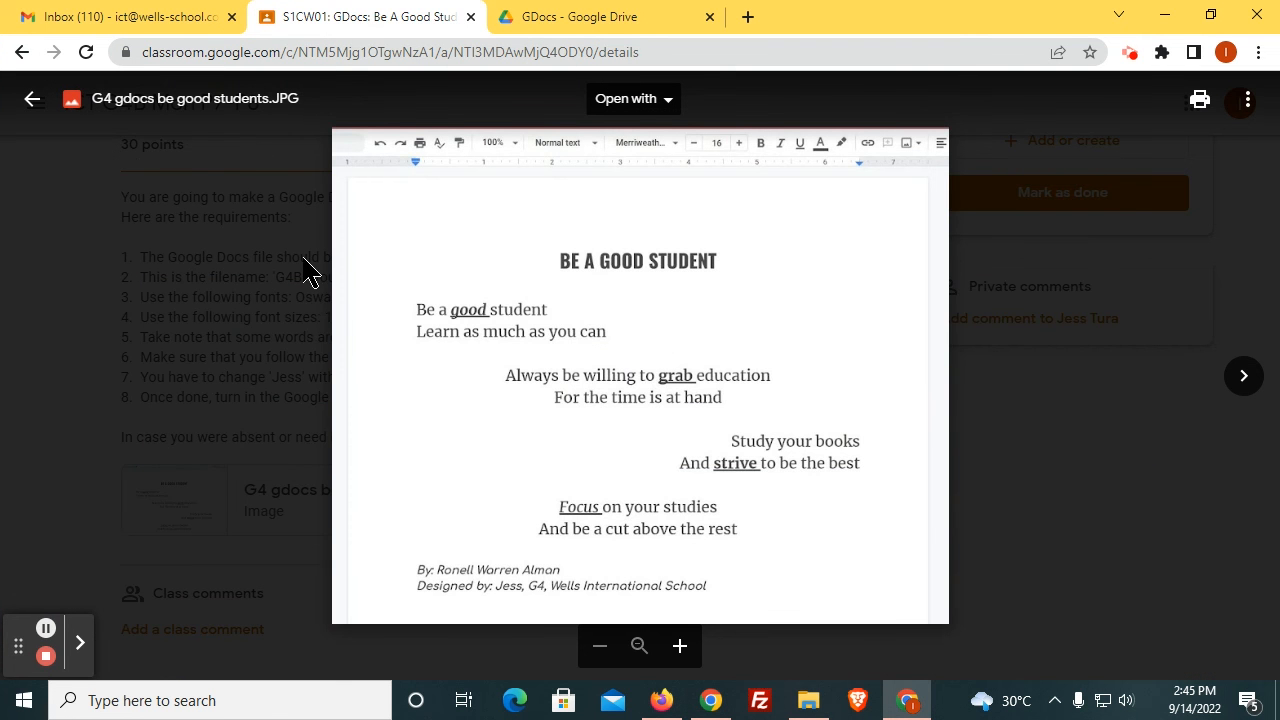
click(178, 274)
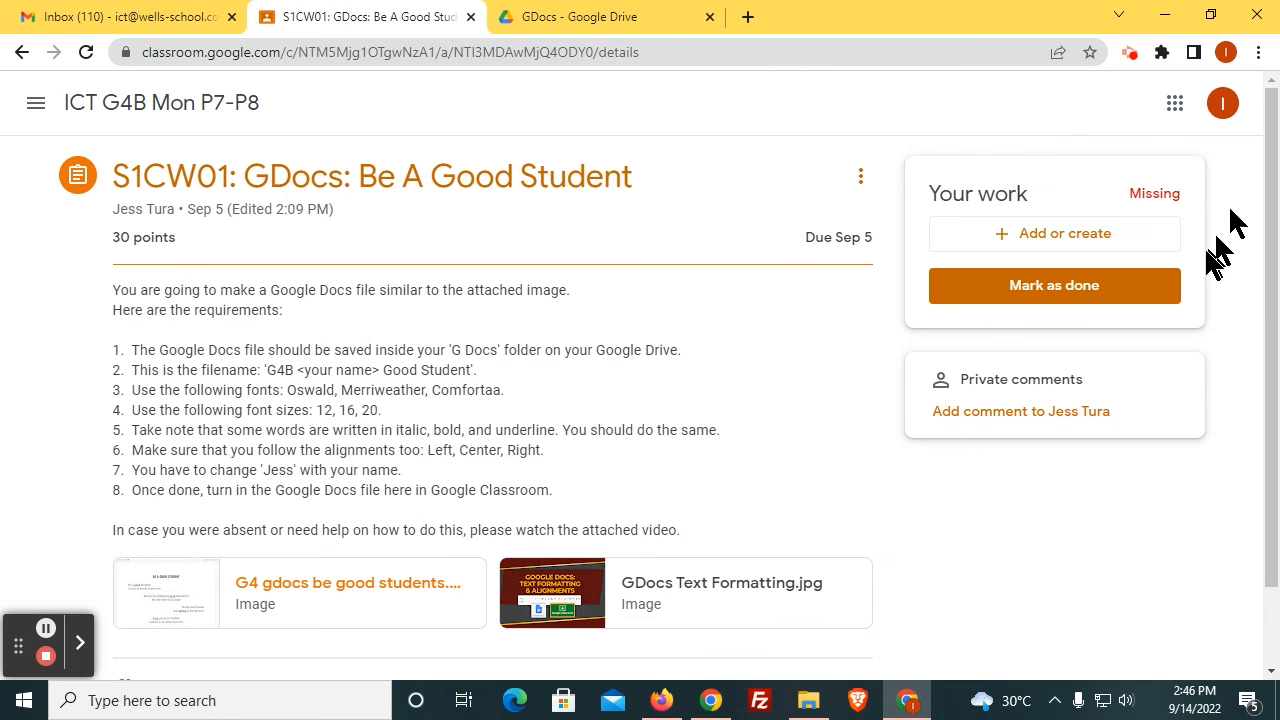
click(1087, 247)
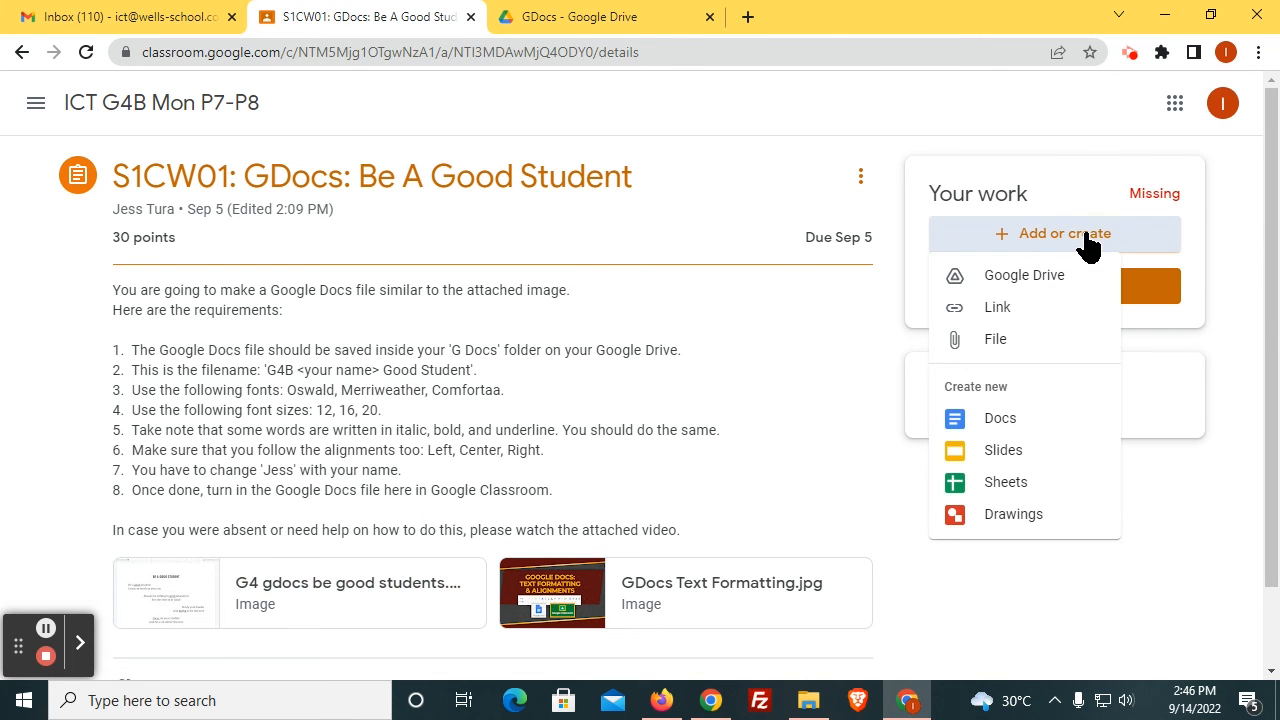
click(1045, 276)
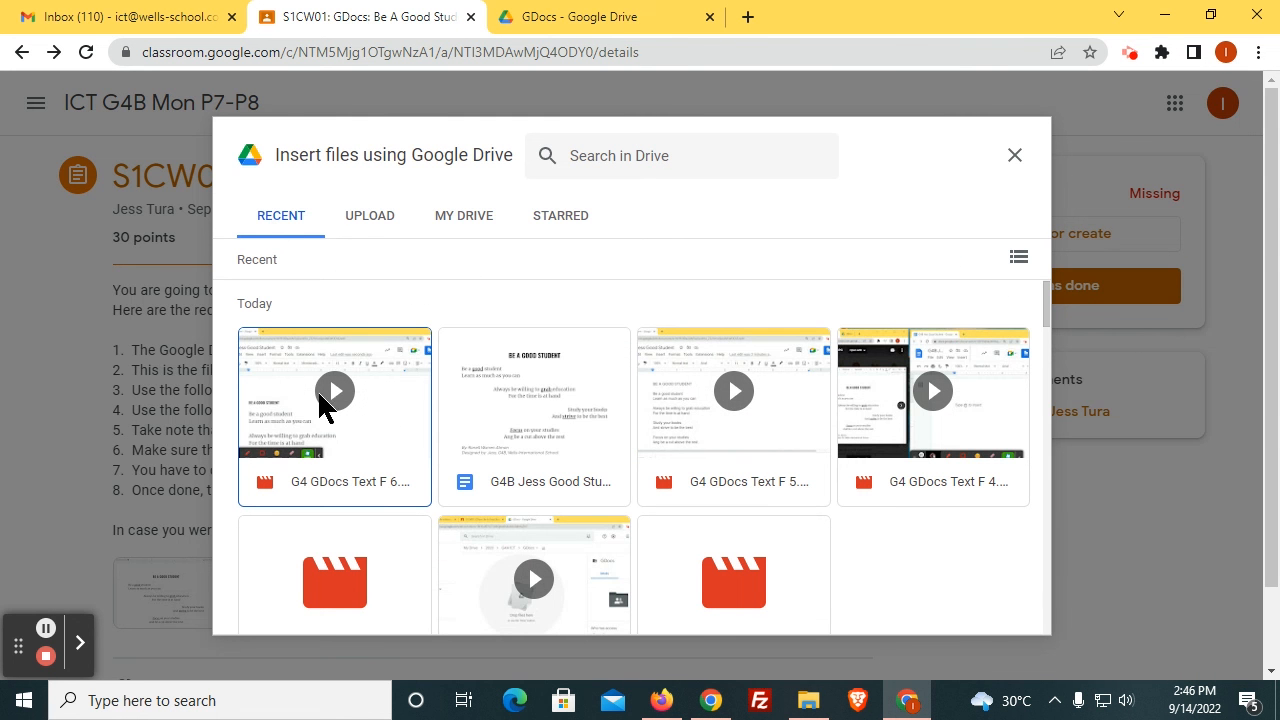
click(578, 392)
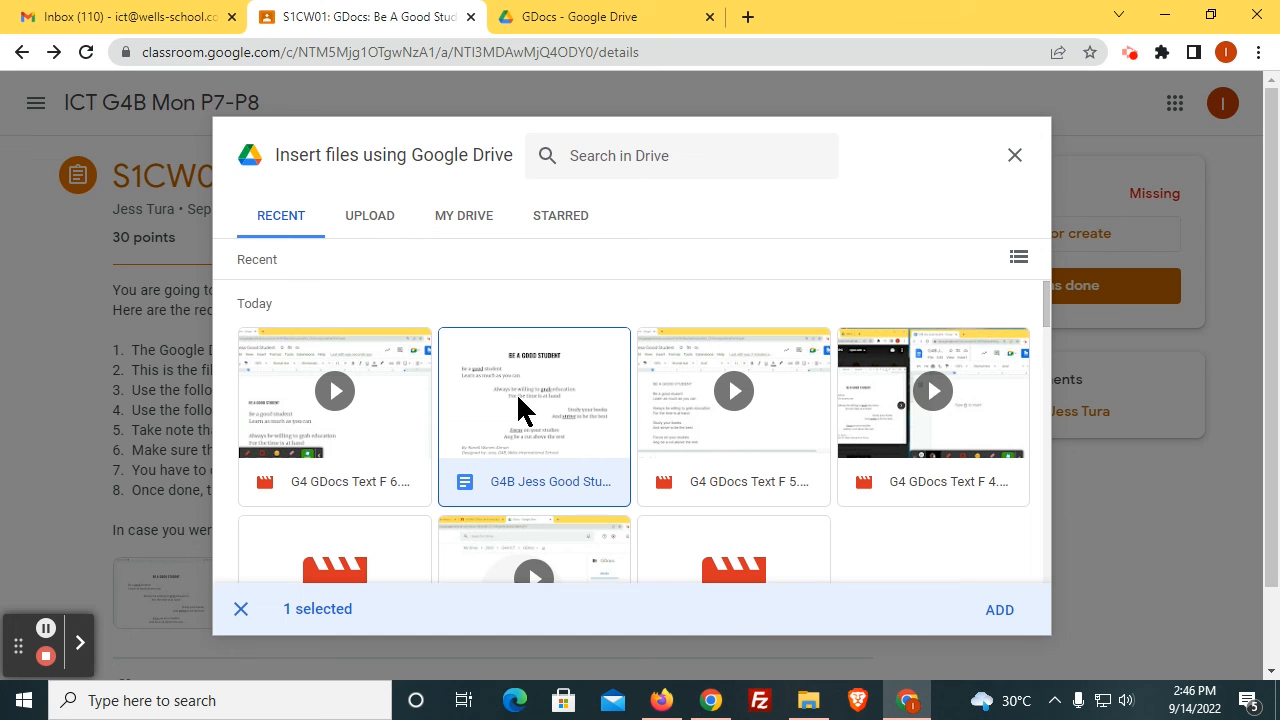
click(999, 613)
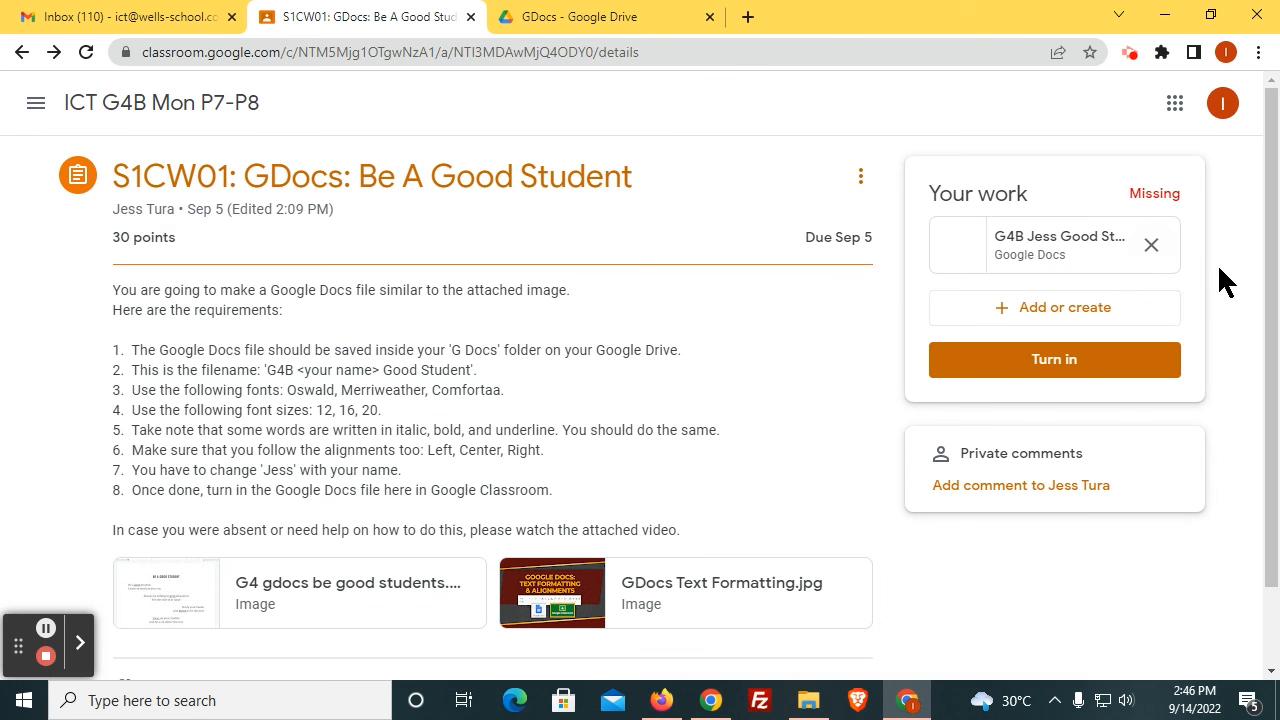
Step: Turn in the assignment with its attached document, confirm the submission, and switch to the GDocs folder in Google Drive
click(1057, 370)
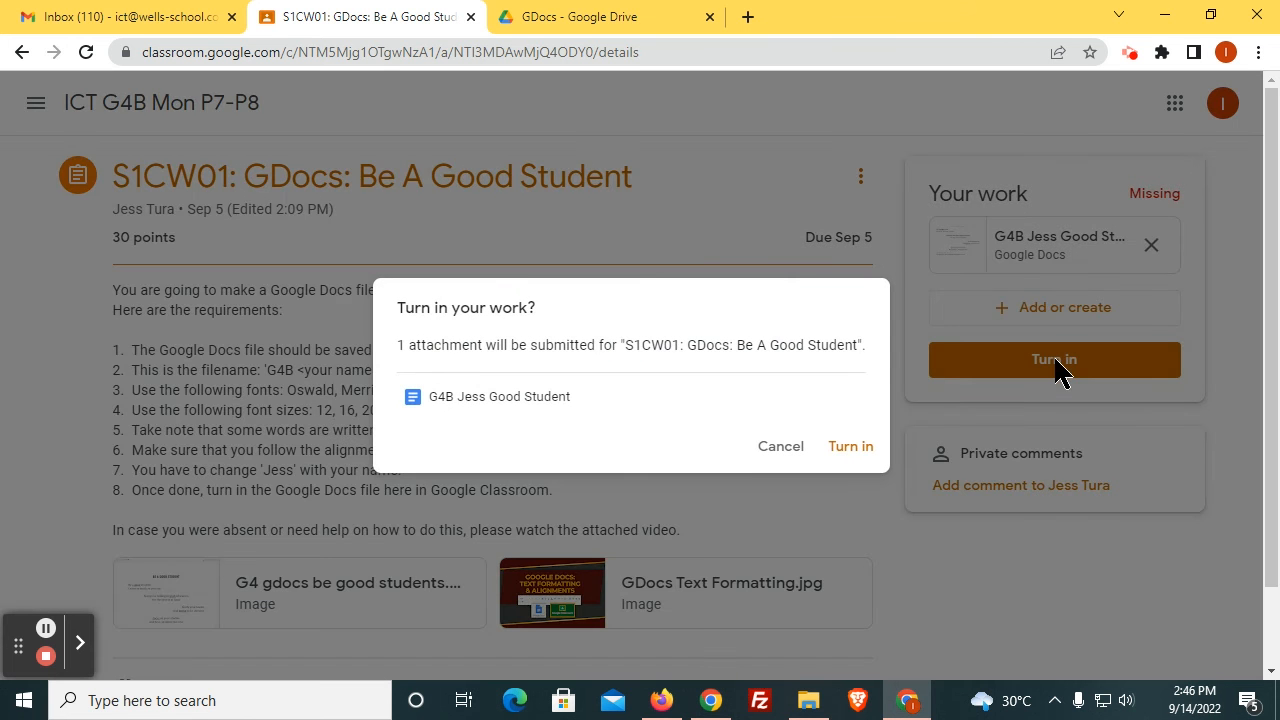
click(849, 450)
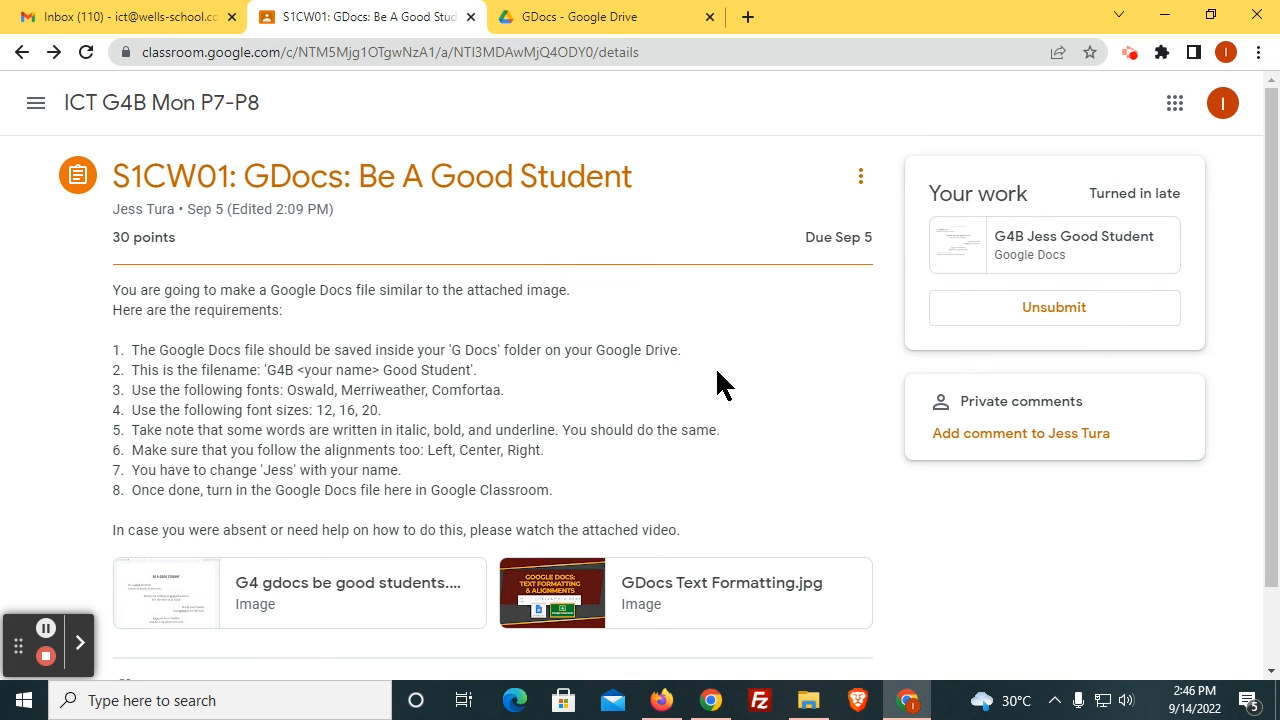
click(567, 24)
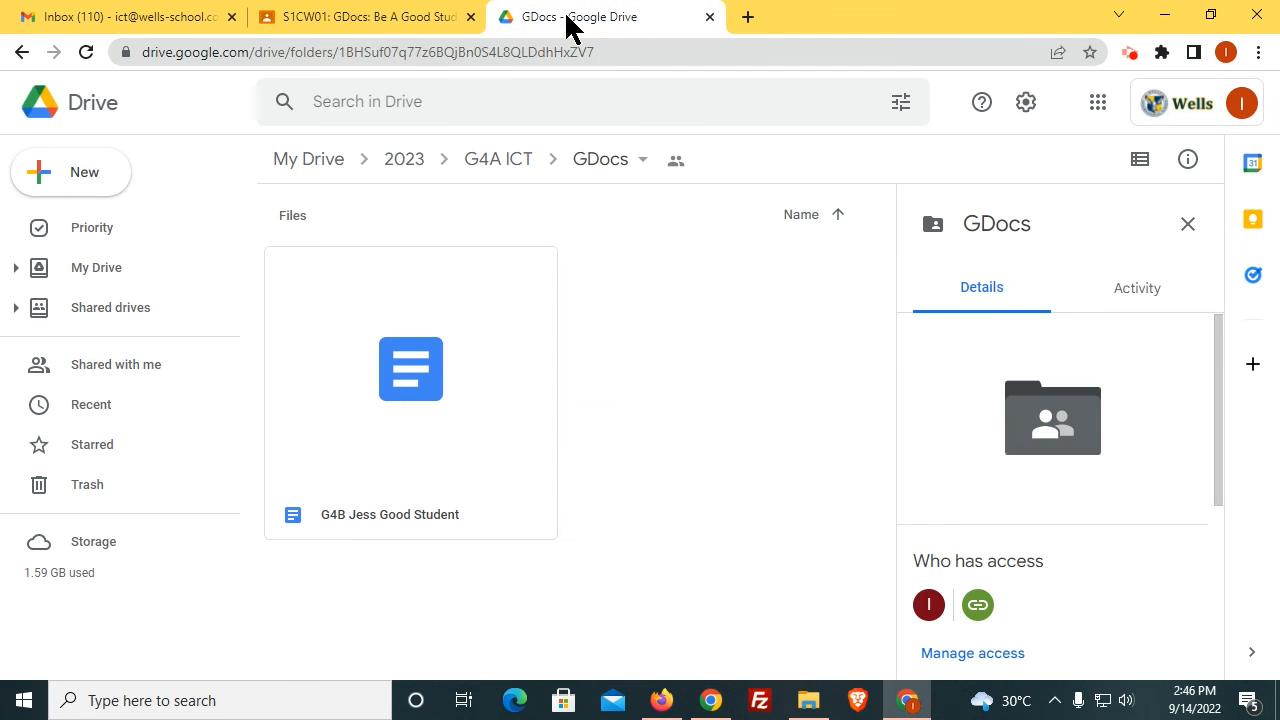